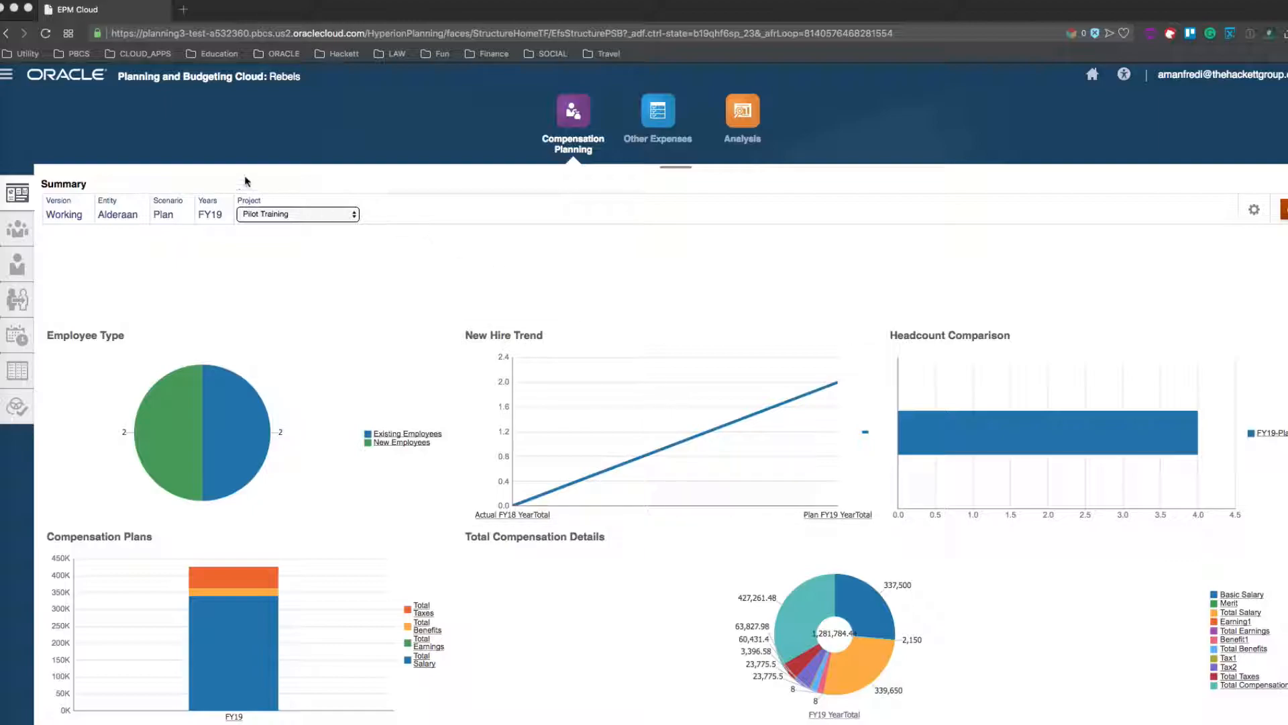
- Open the dimension editor and expand the Account hierarchy through OWP_Workforce Planning Assumptions to OWP_Employee Properties
click(7, 79)
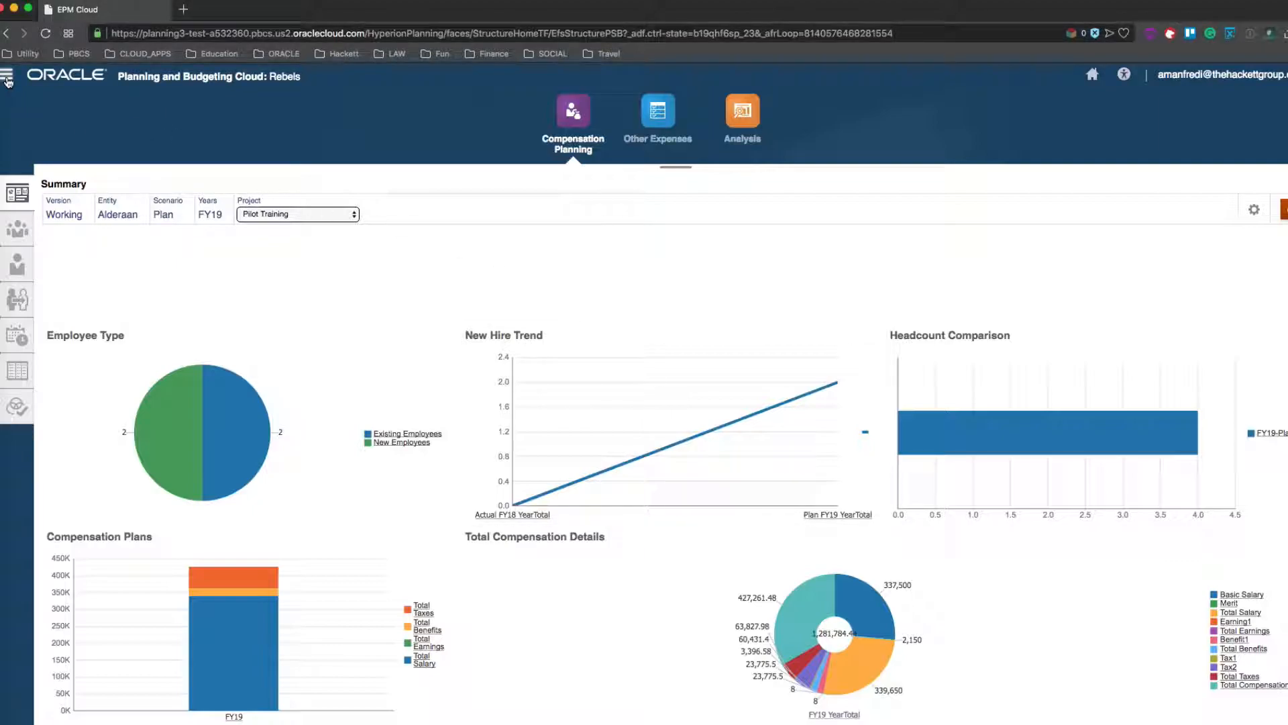
click(7, 80)
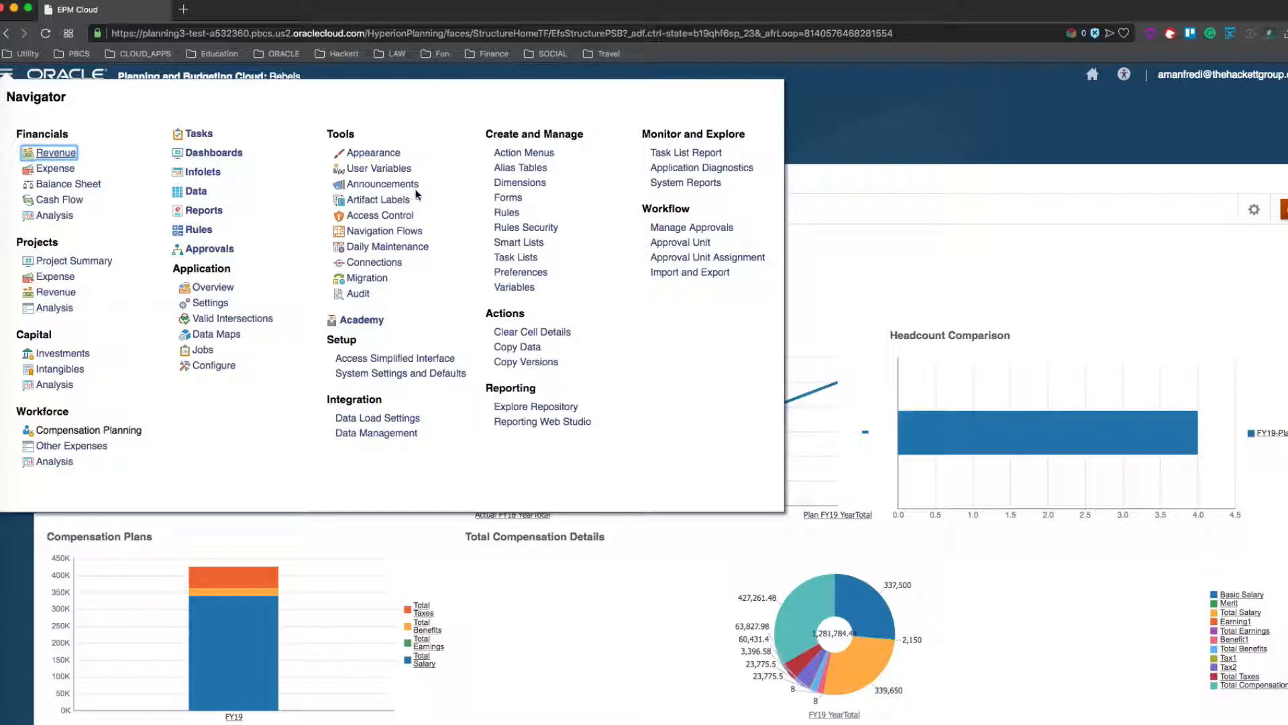
click(520, 183)
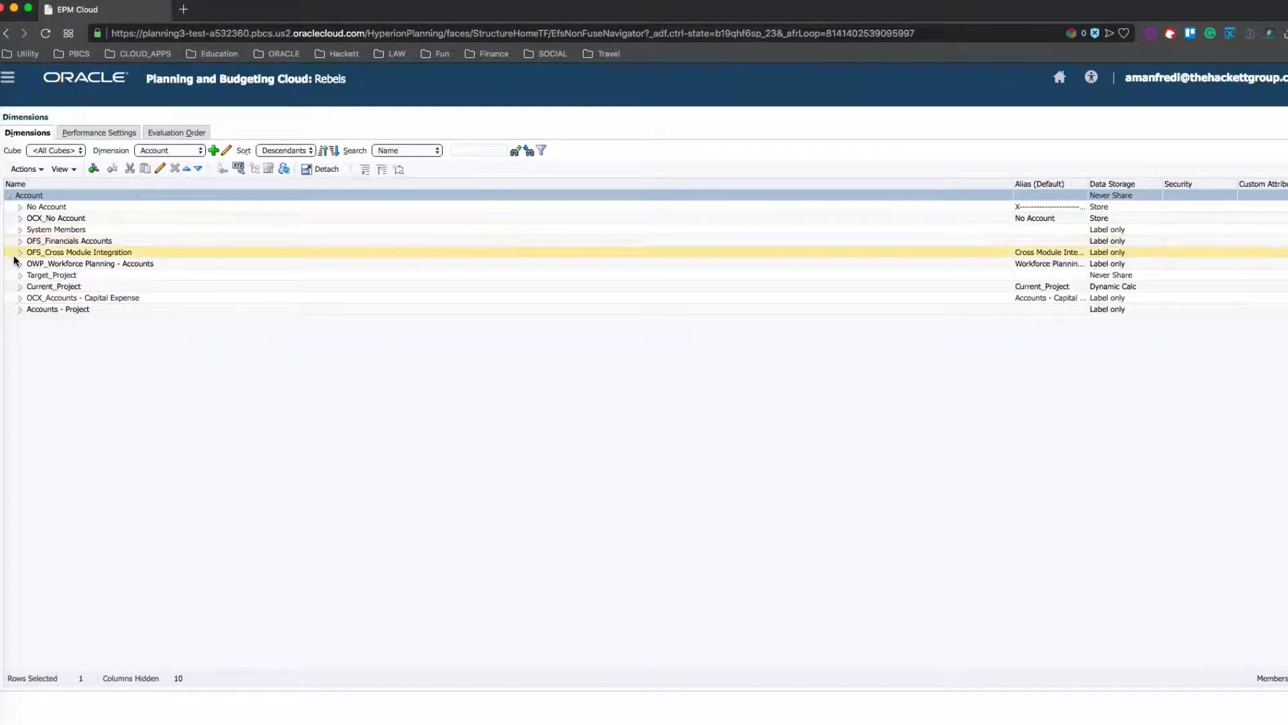
click(19, 241)
click(19, 242)
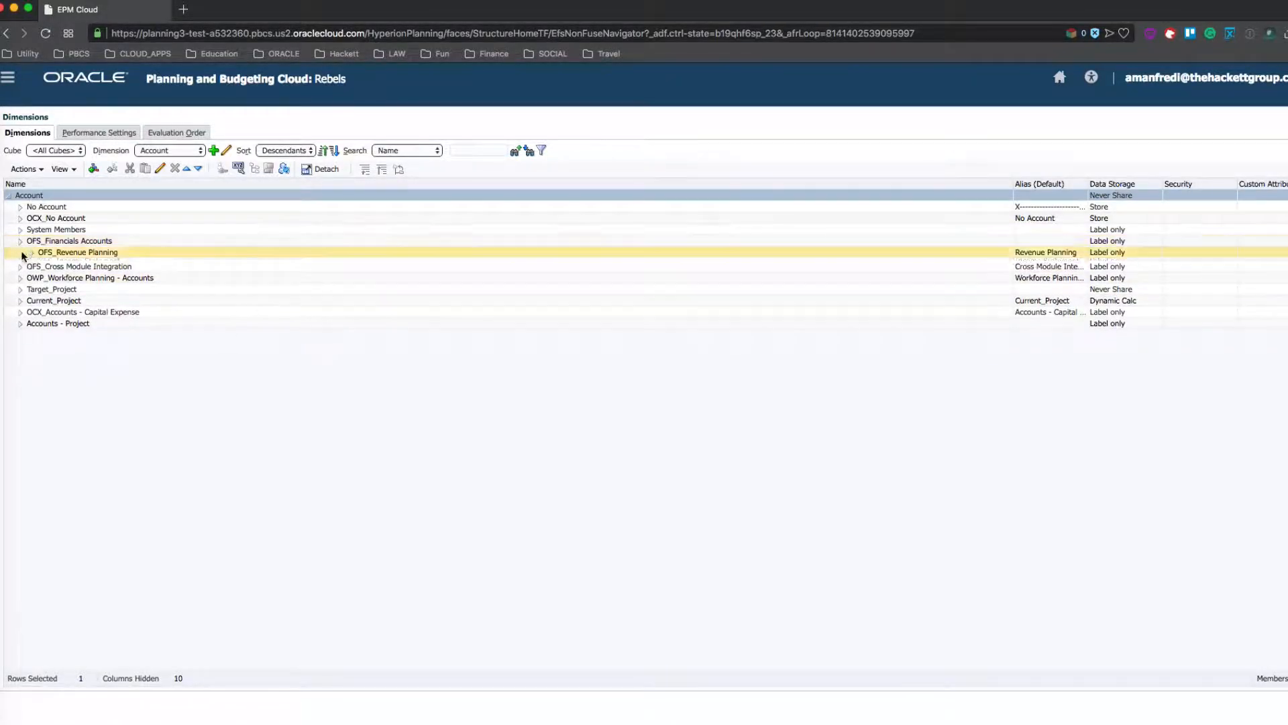
click(20, 263)
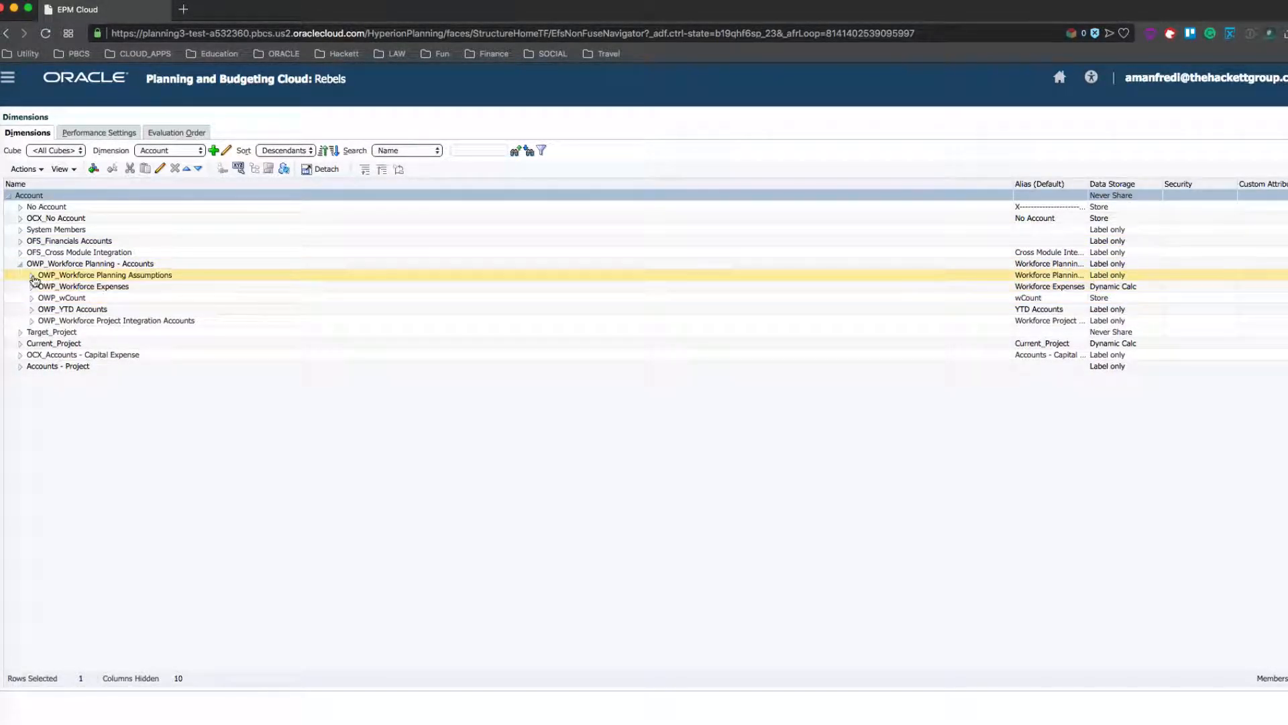
click(32, 276)
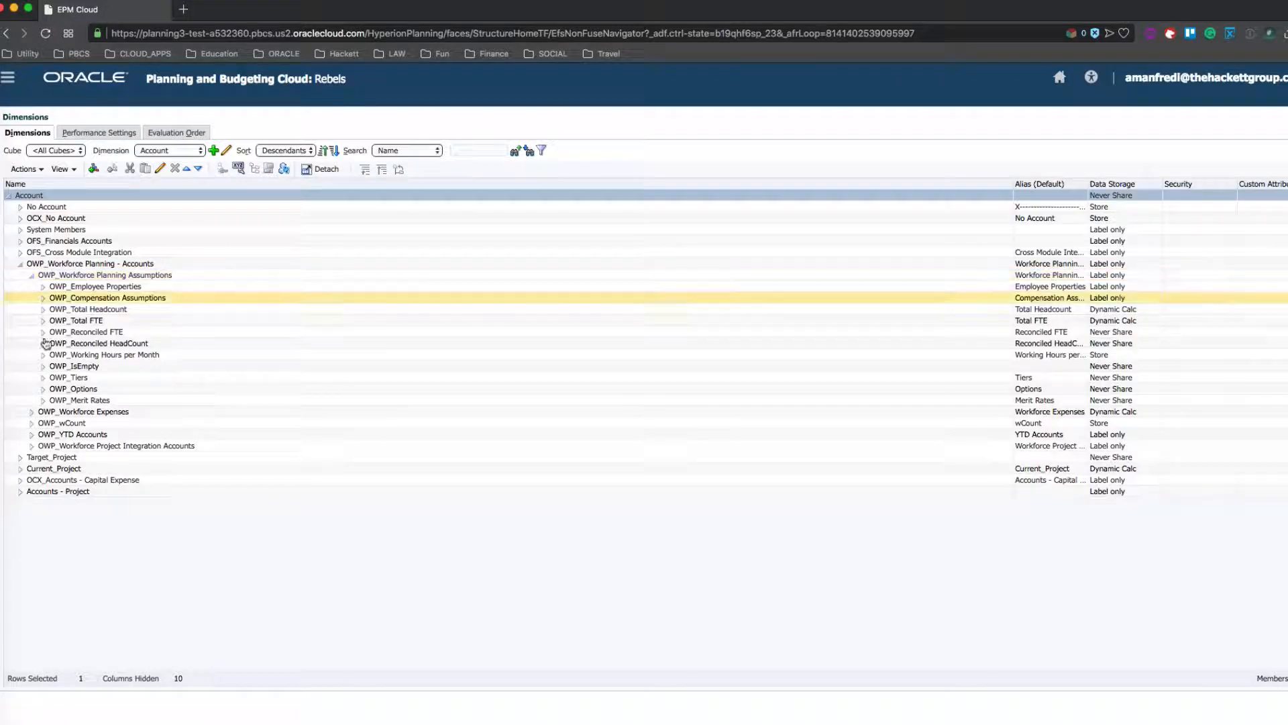
click(43, 287)
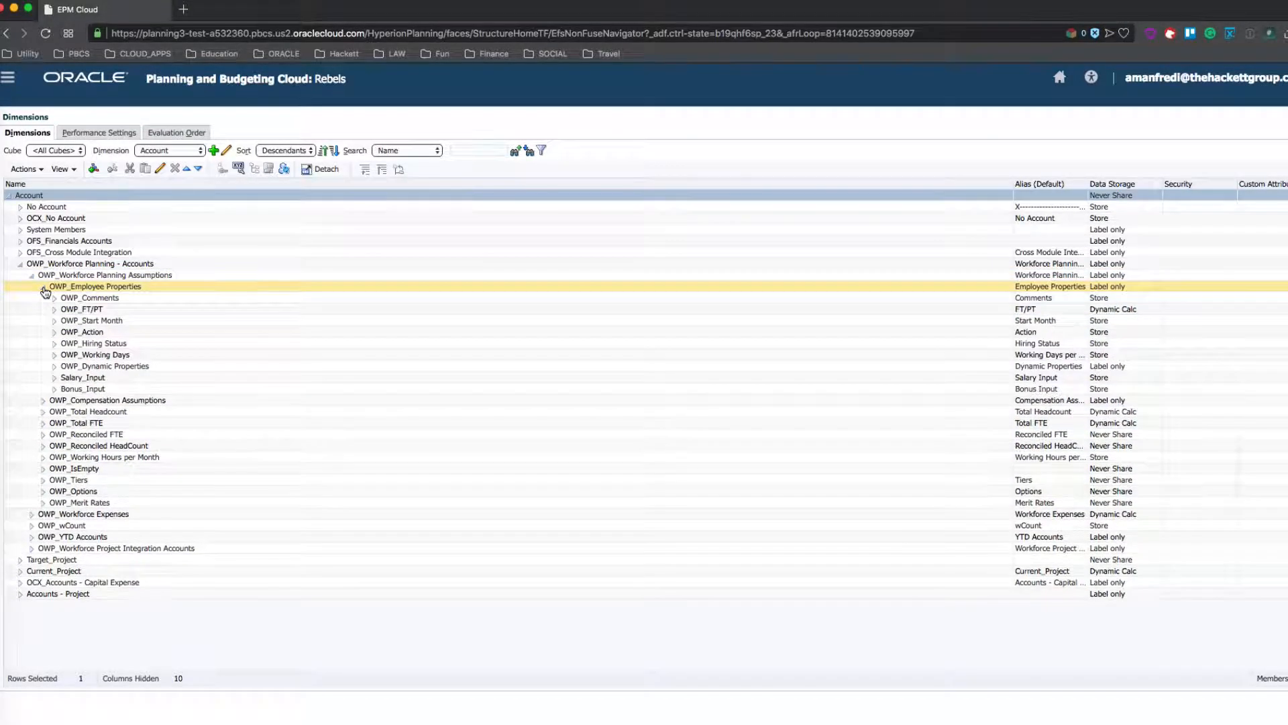
- Review the member properties of the Bonus_Input account, including its plan type and data type, and return to the dimension list
click(140, 390)
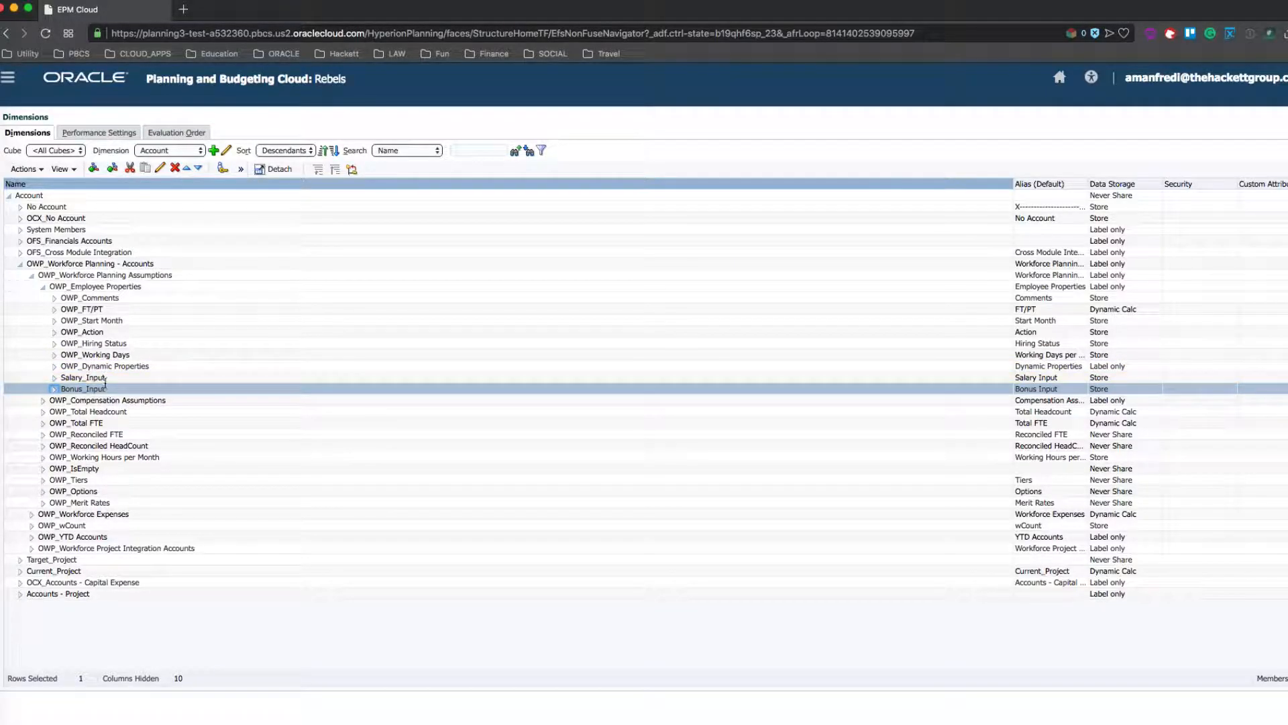
click(159, 168)
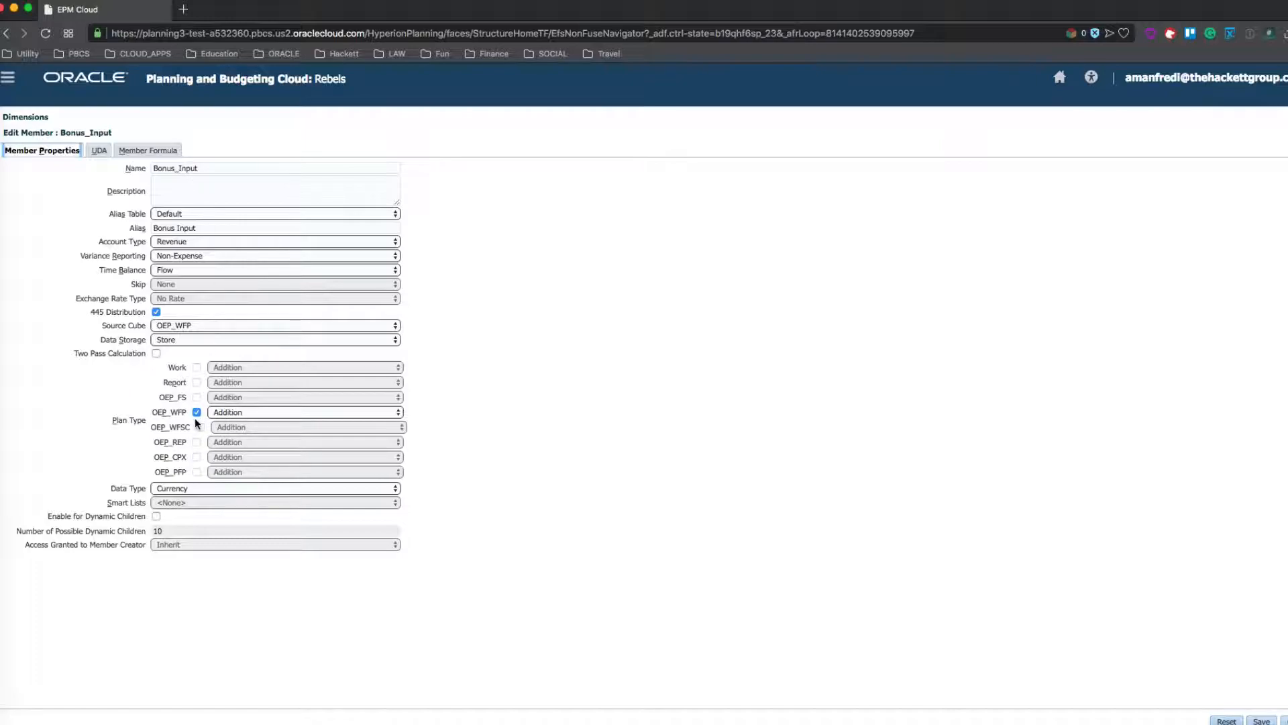
click(976, 547)
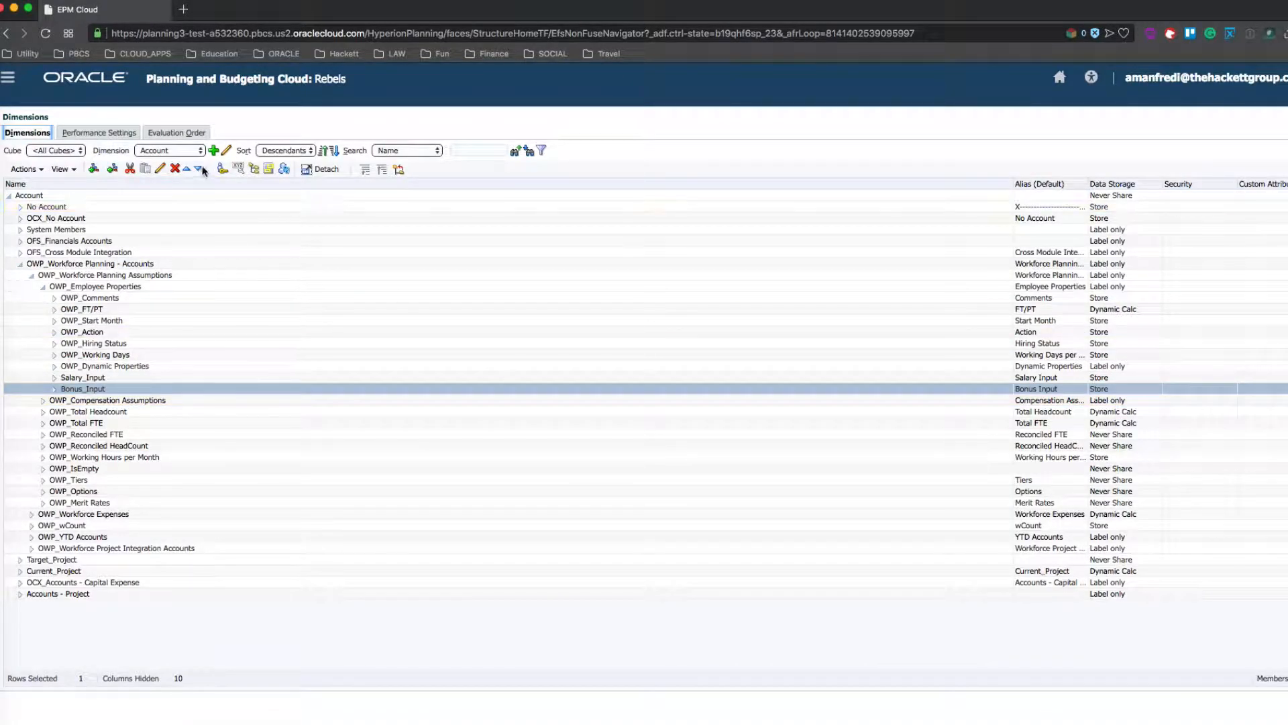
- Switch to the Component dimension and locate the Bonus member under OWP_Additional Earnings
click(177, 152)
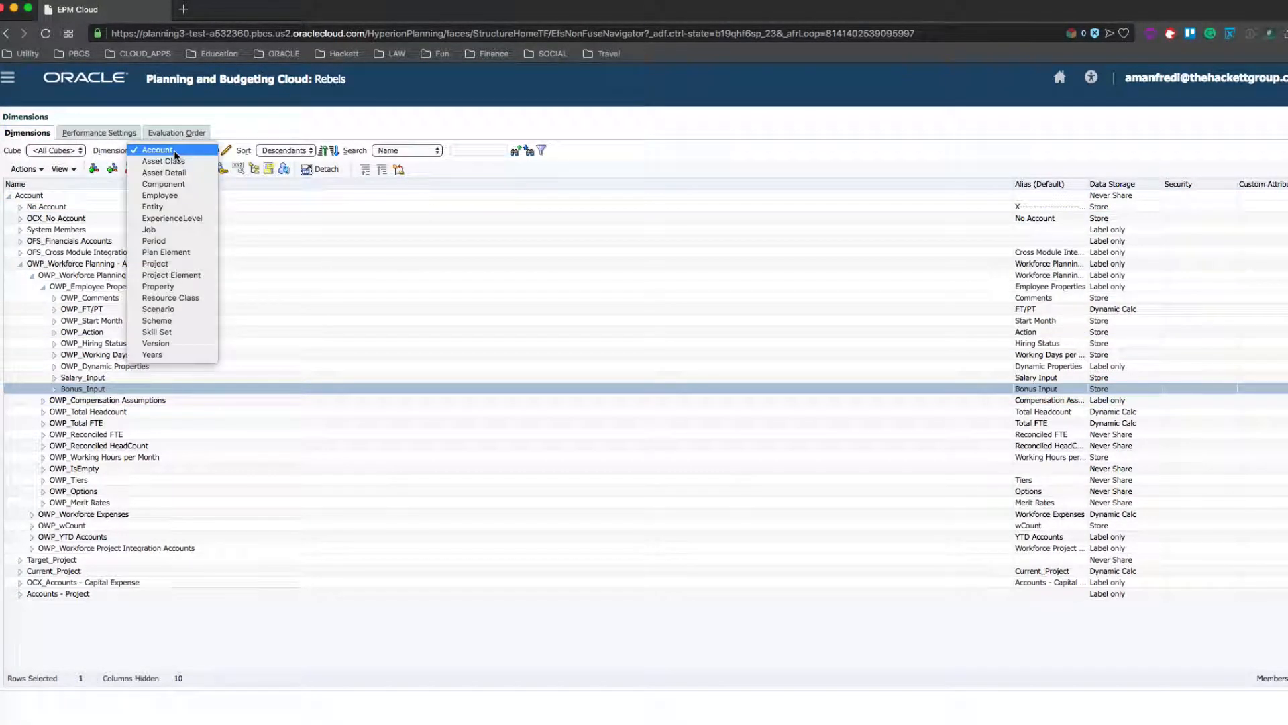
click(171, 187)
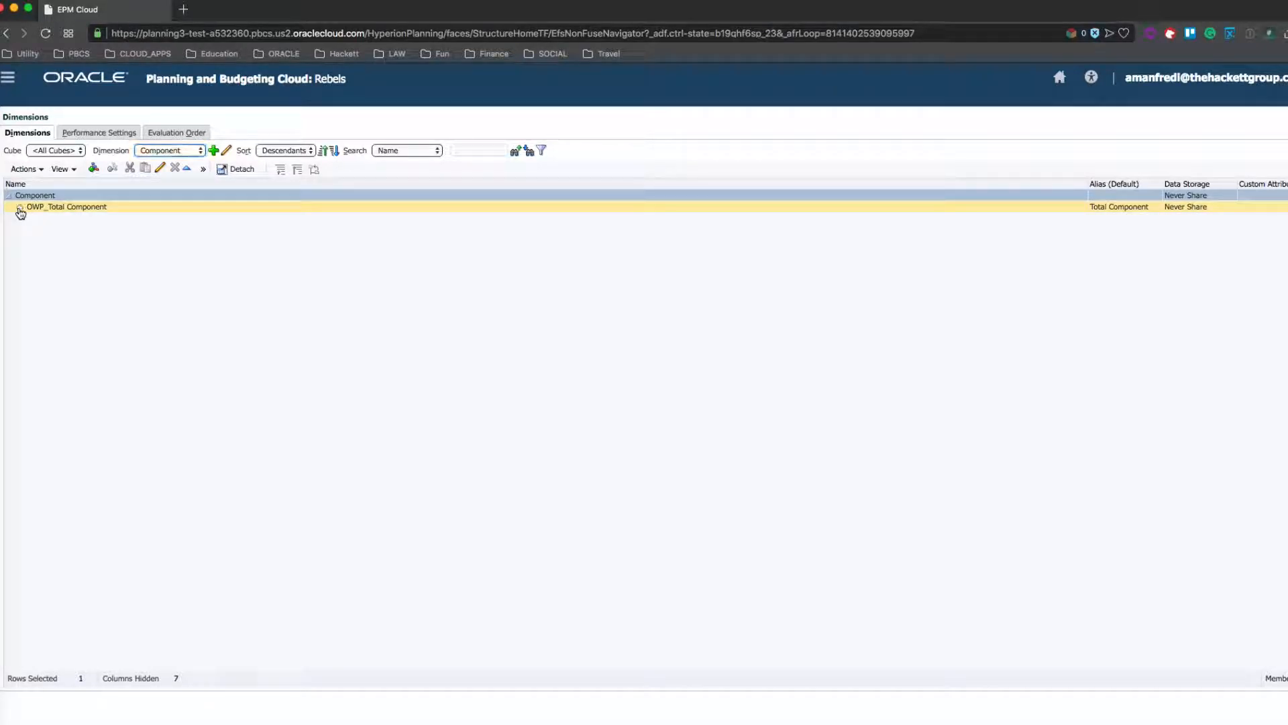
click(20, 207)
click(33, 253)
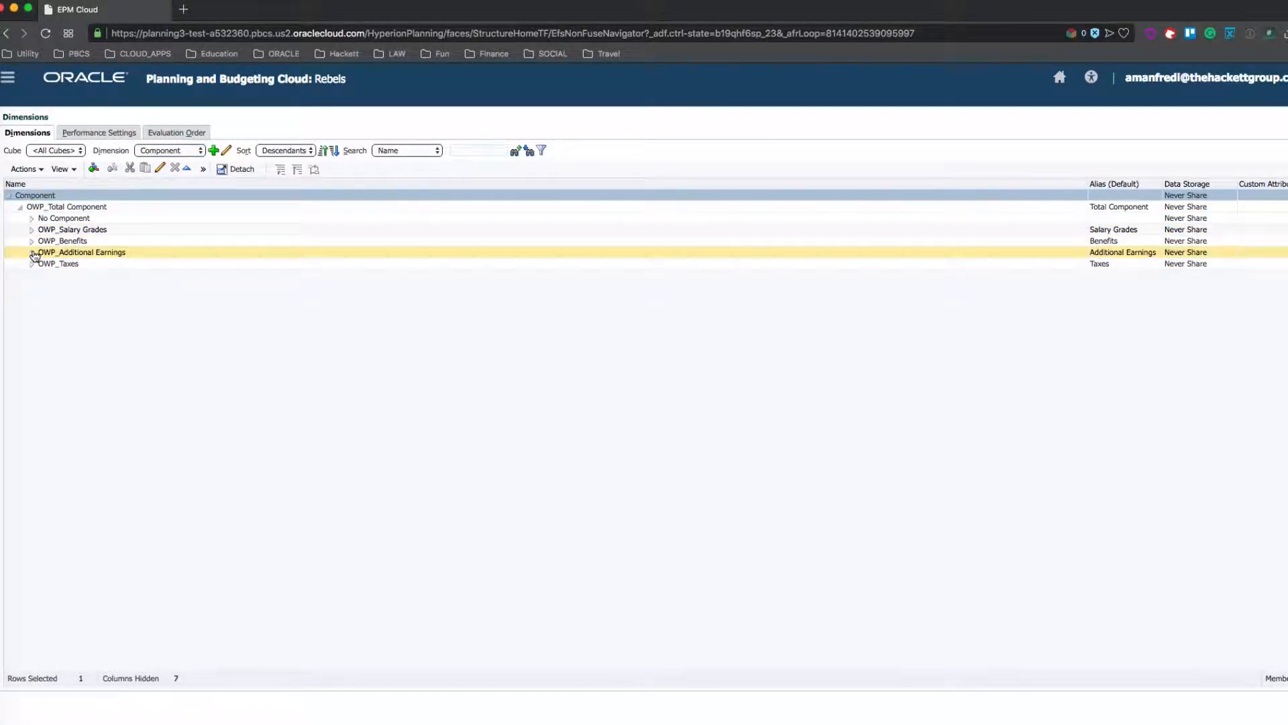
click(78, 253)
click(77, 276)
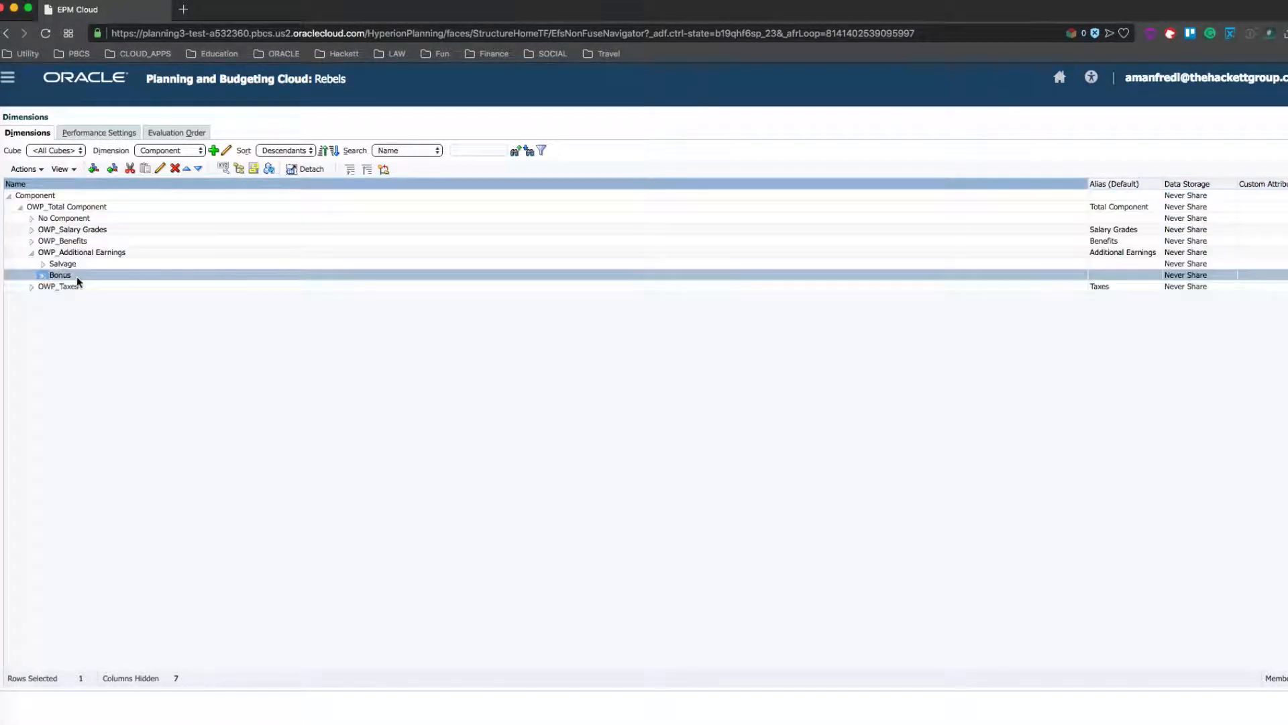
click(42, 275)
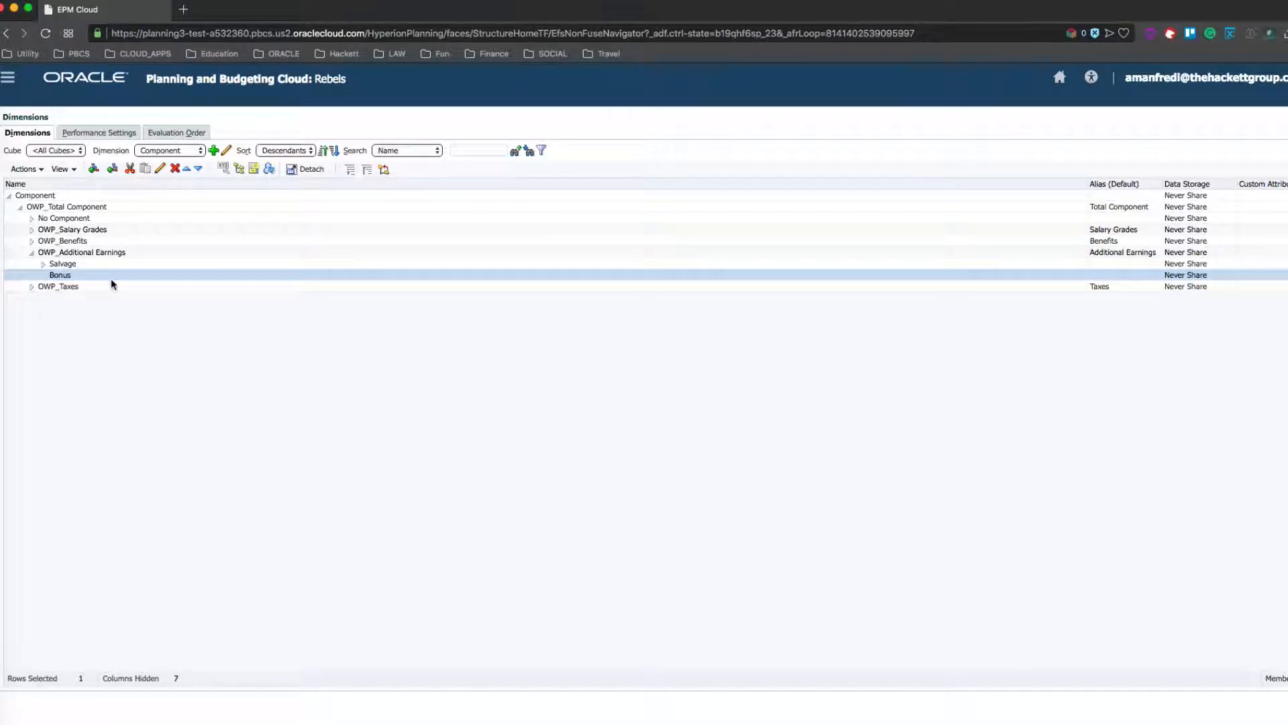
- Go to the application's configuration page and show the Workforce configuration tasks
click(1059, 78)
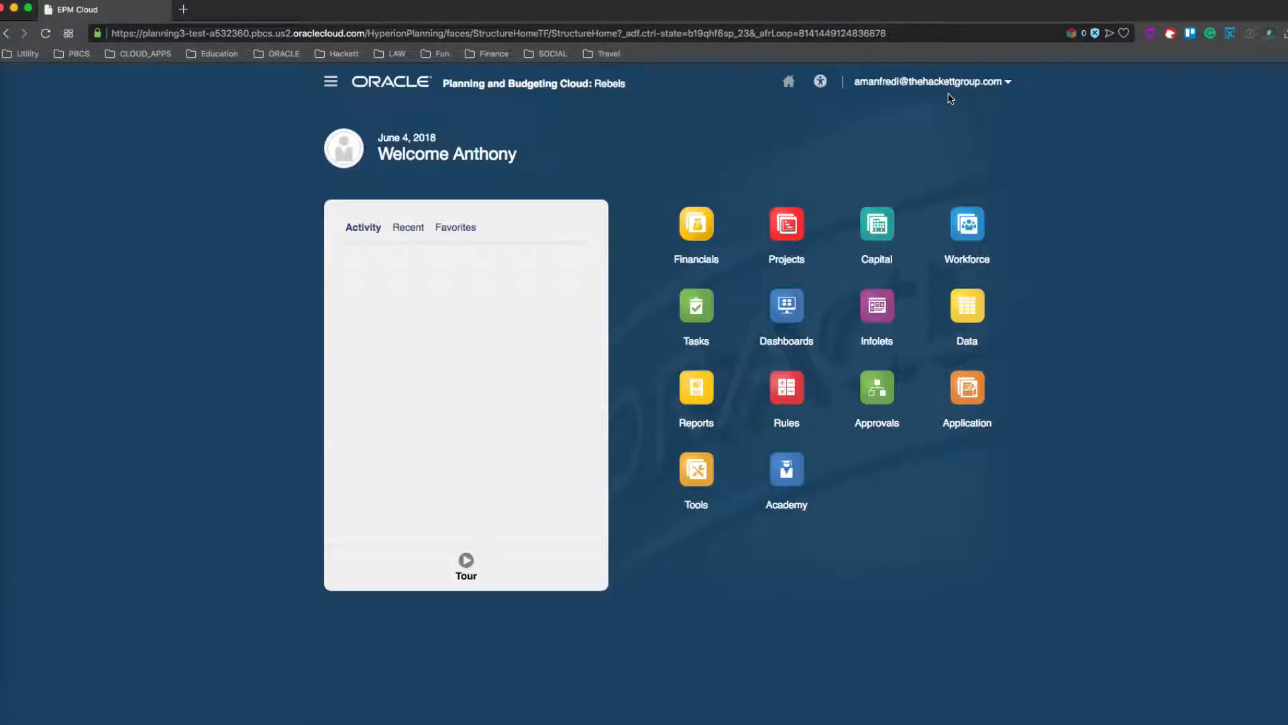
click(967, 400)
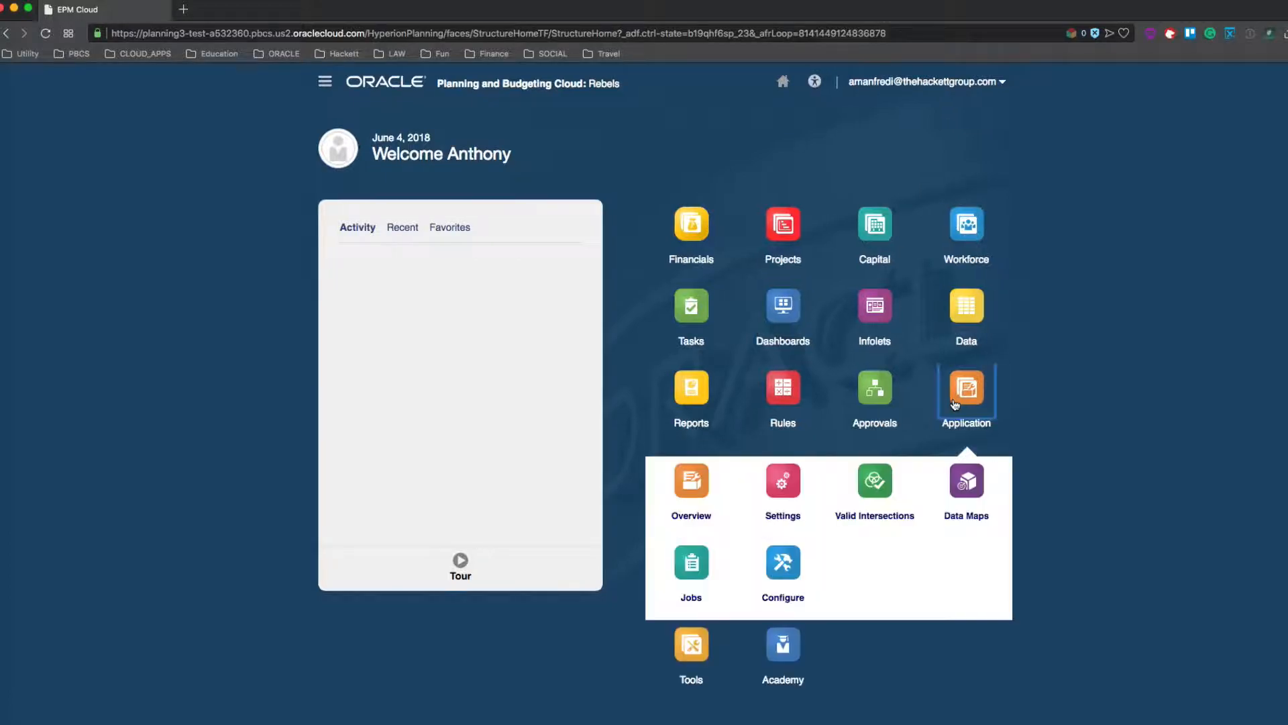
click(783, 567)
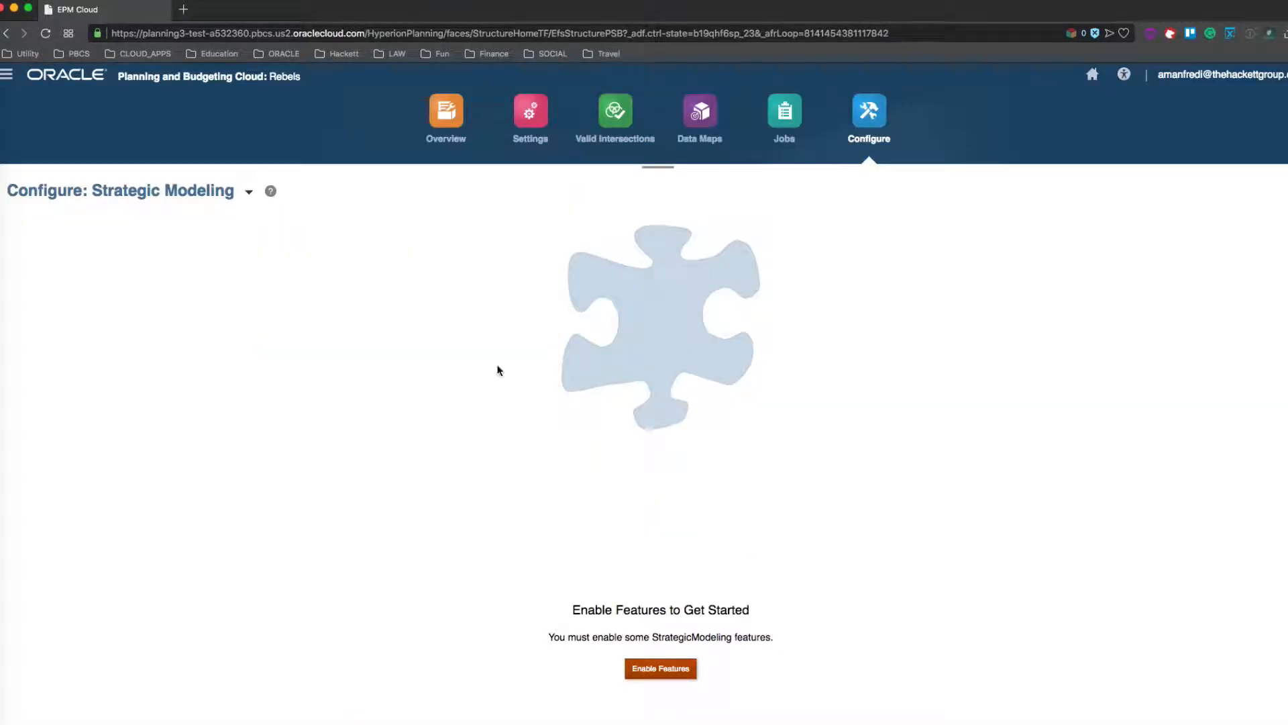
click(248, 192)
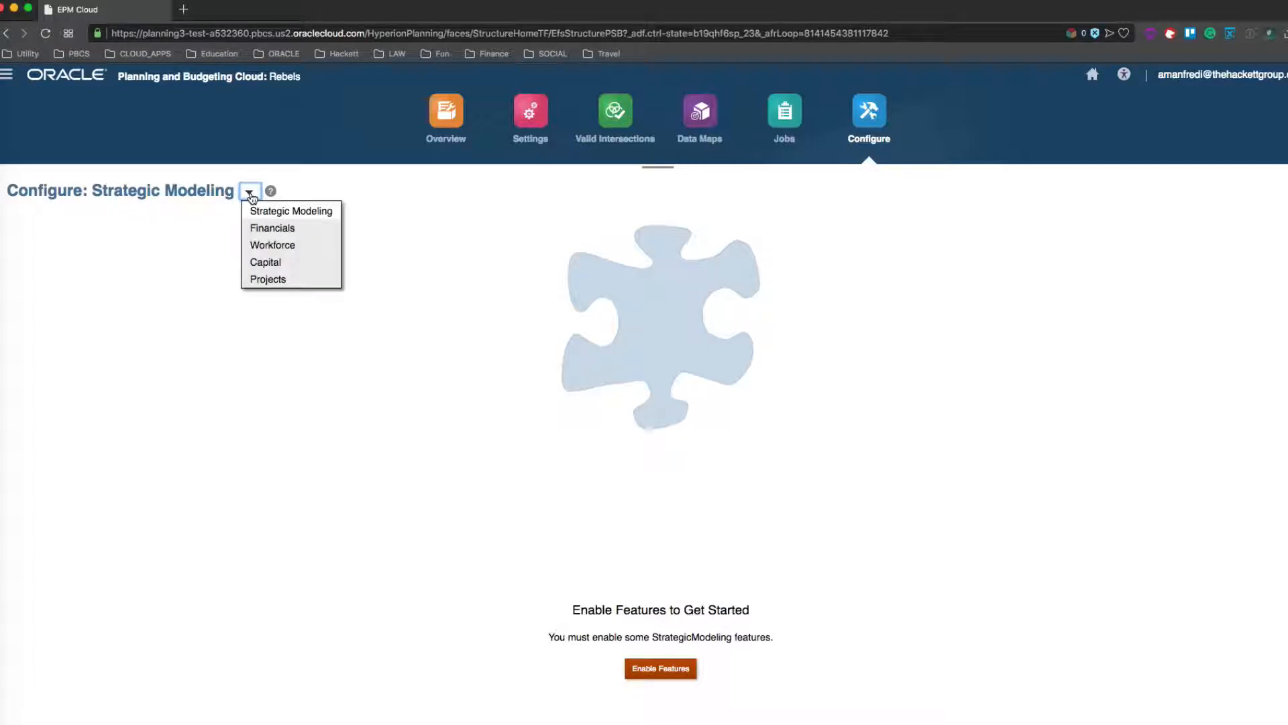
click(291, 245)
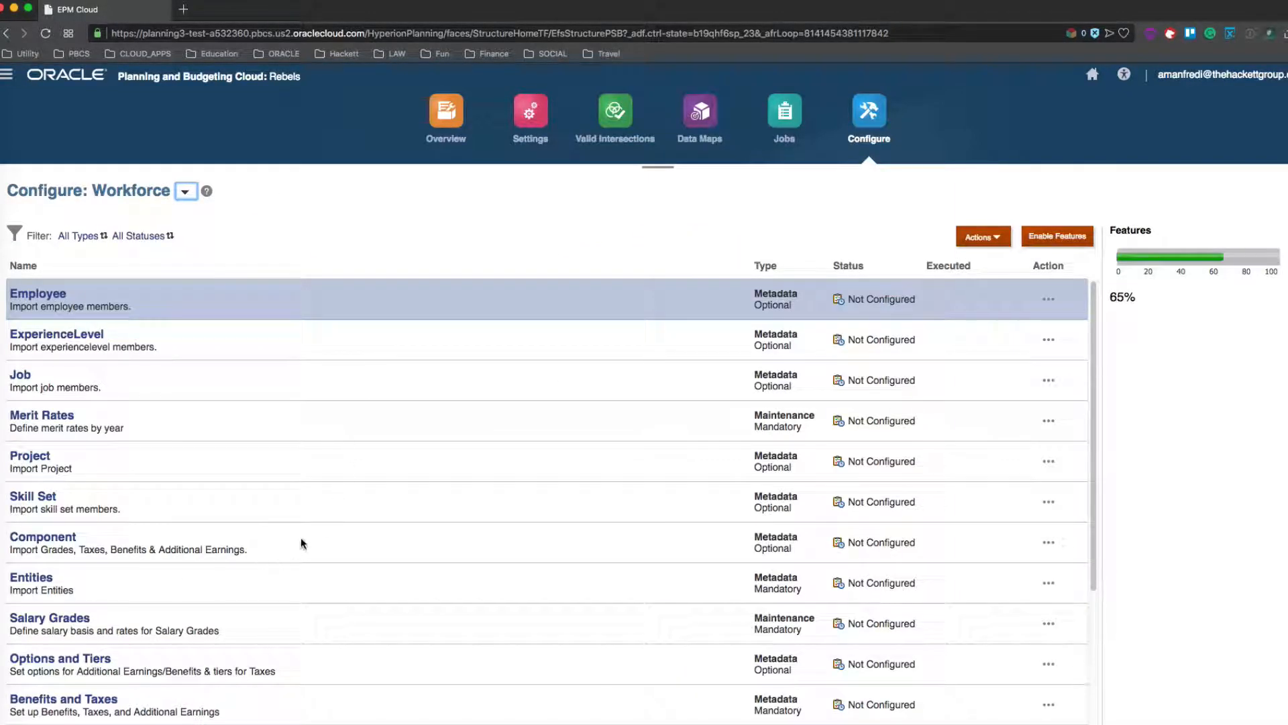
- Open the Benefits and Taxes setup and filter its components to Additional Earnings
scroll(305, 544, down, 1)
scroll(305, 544, down, 1)
click(206, 596)
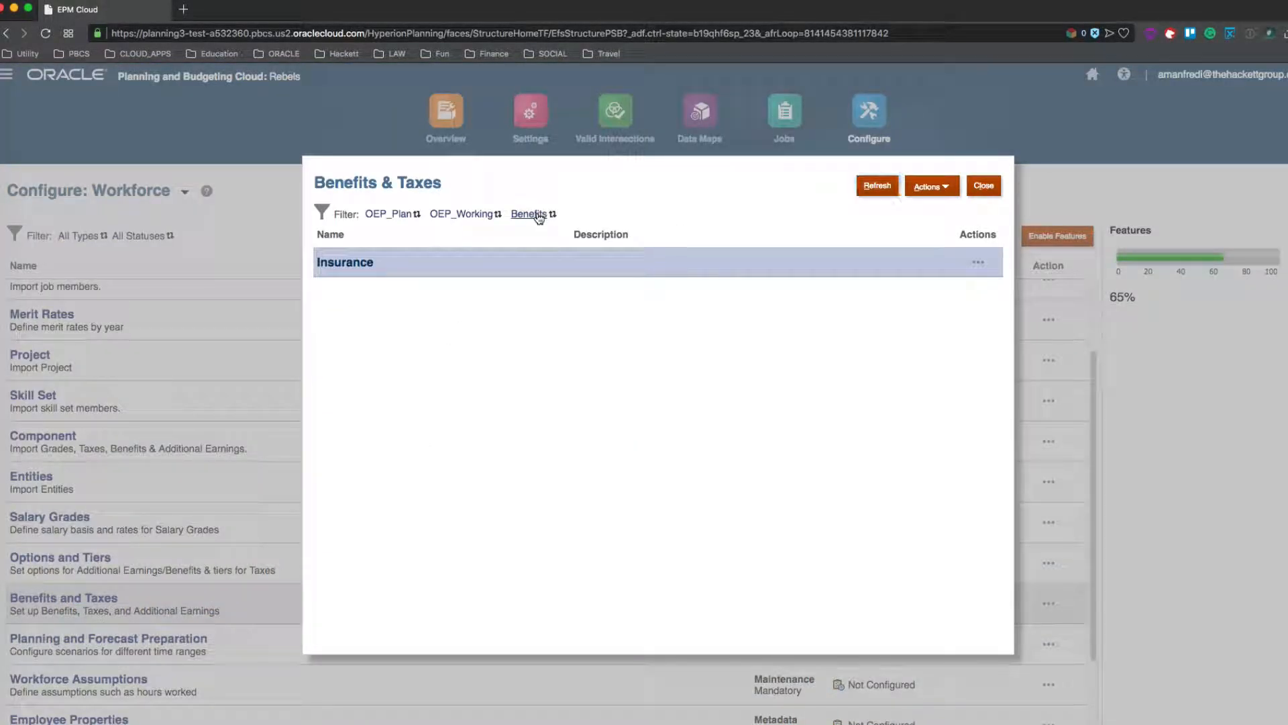
click(534, 213)
click(692, 421)
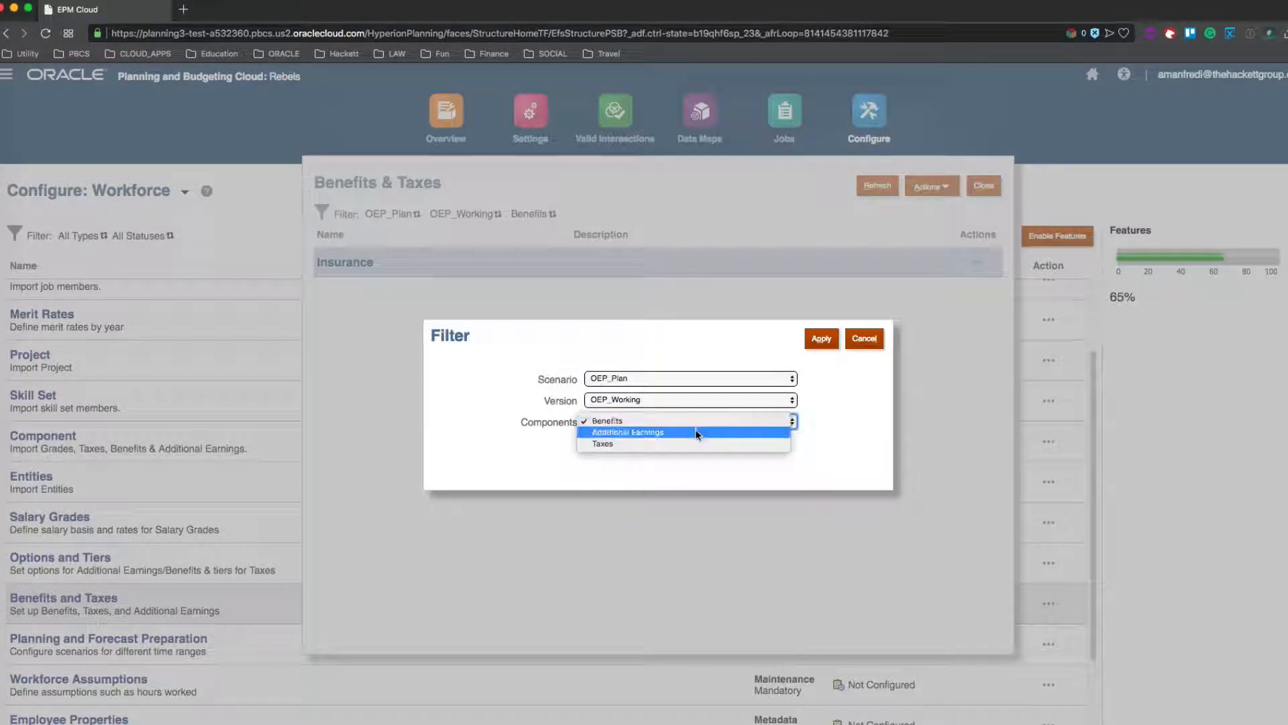
click(692, 432)
click(821, 338)
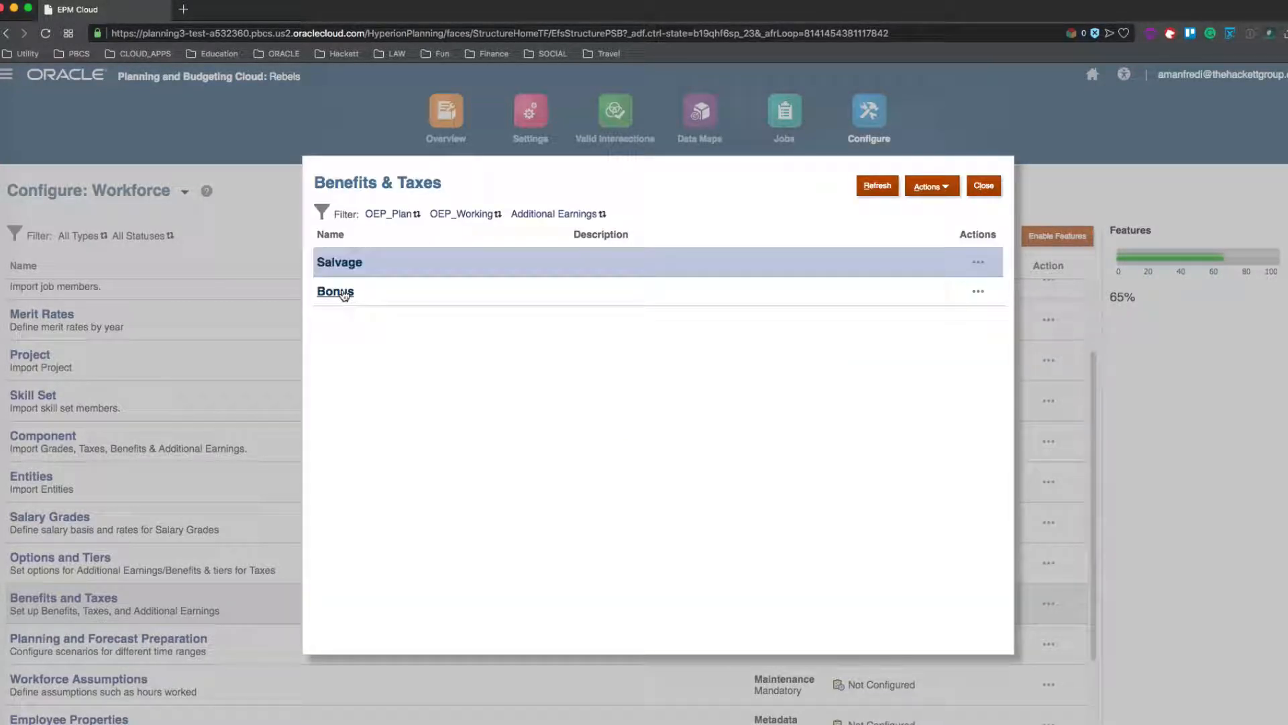
- Open the Bonus earning and set its component type to Simple and its earning type to Add to Gross Pay
click(339, 292)
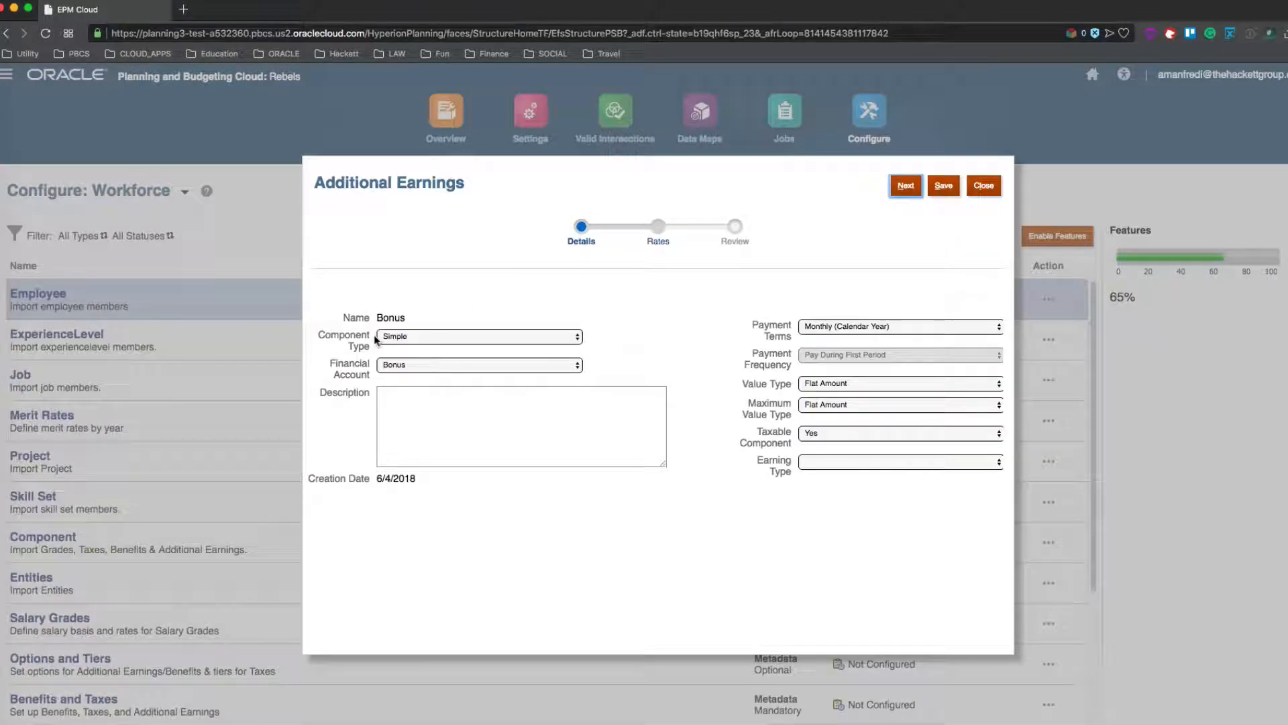
click(437, 341)
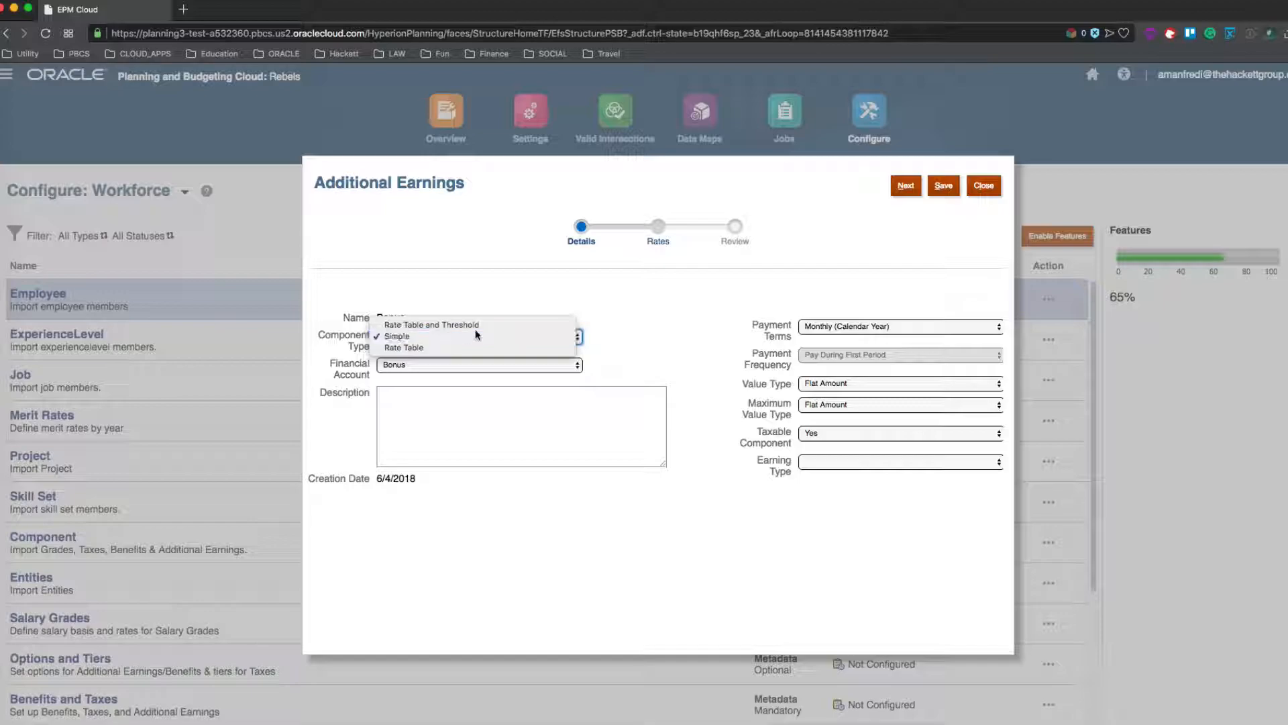
click(437, 337)
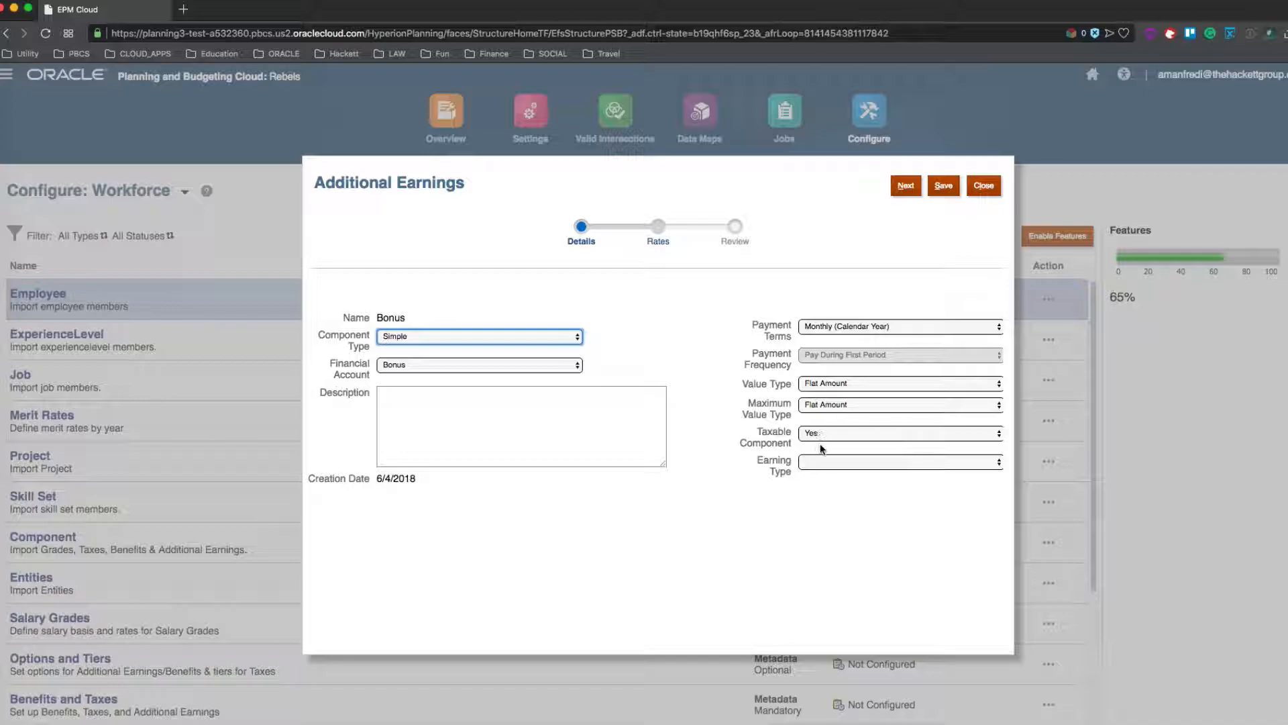
click(835, 463)
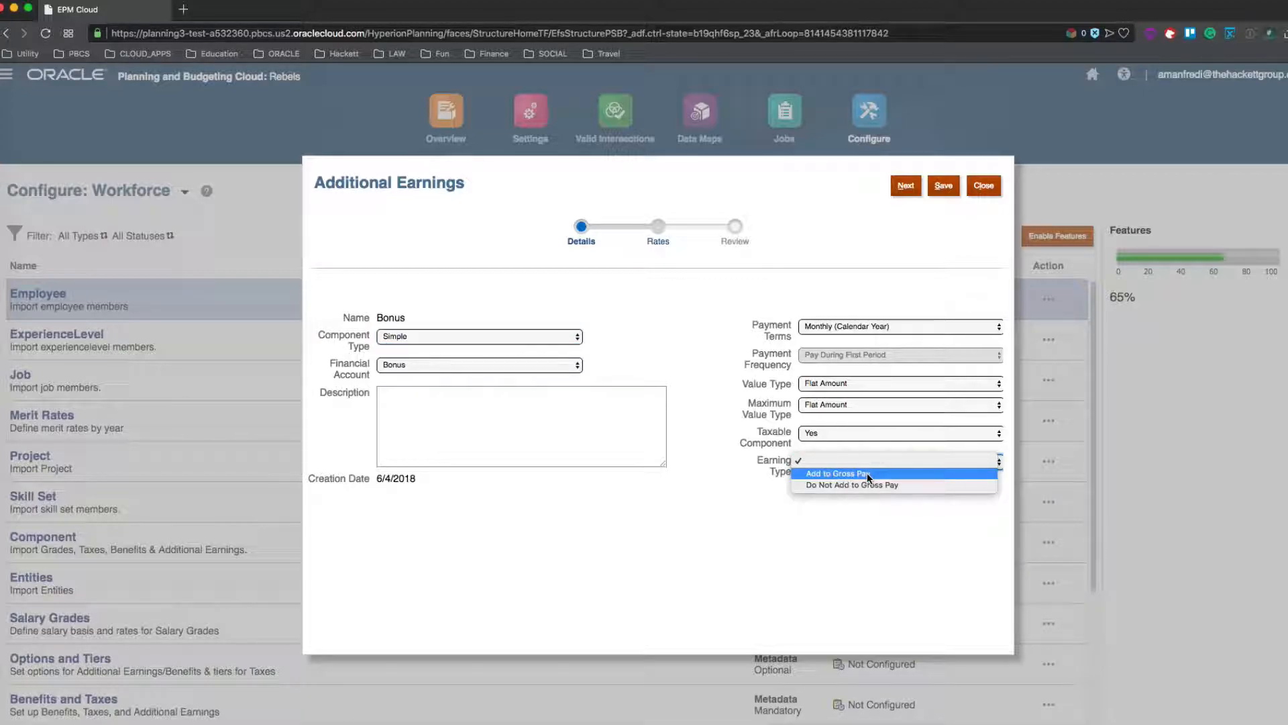
click(867, 473)
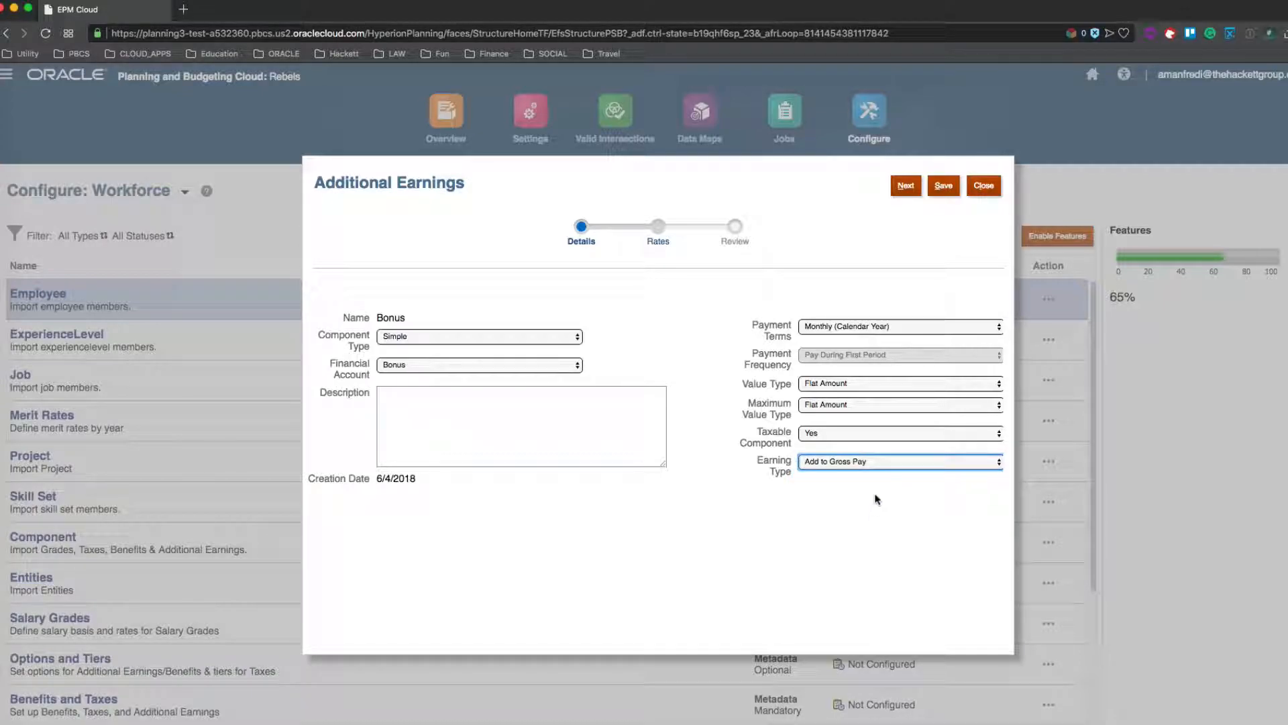
- Clear the FY19 rate for No Option on the Bonus earning's rates page and save the data
click(905, 188)
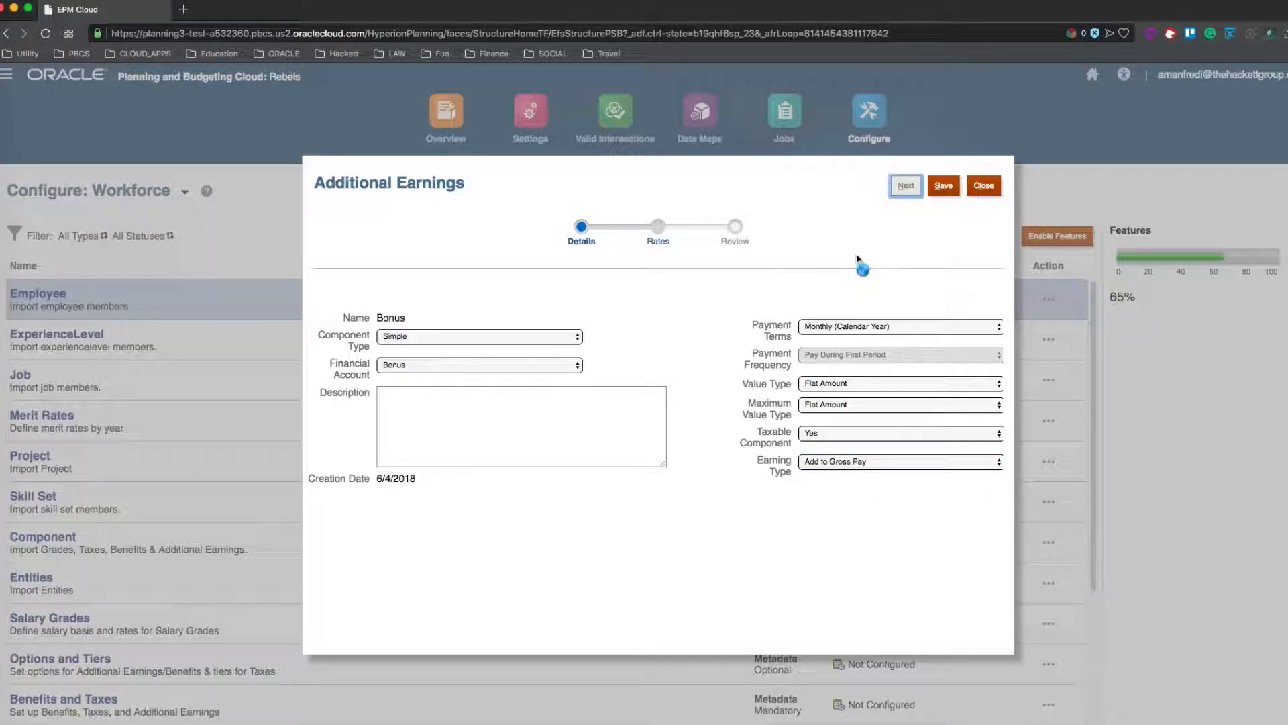
click(645, 444)
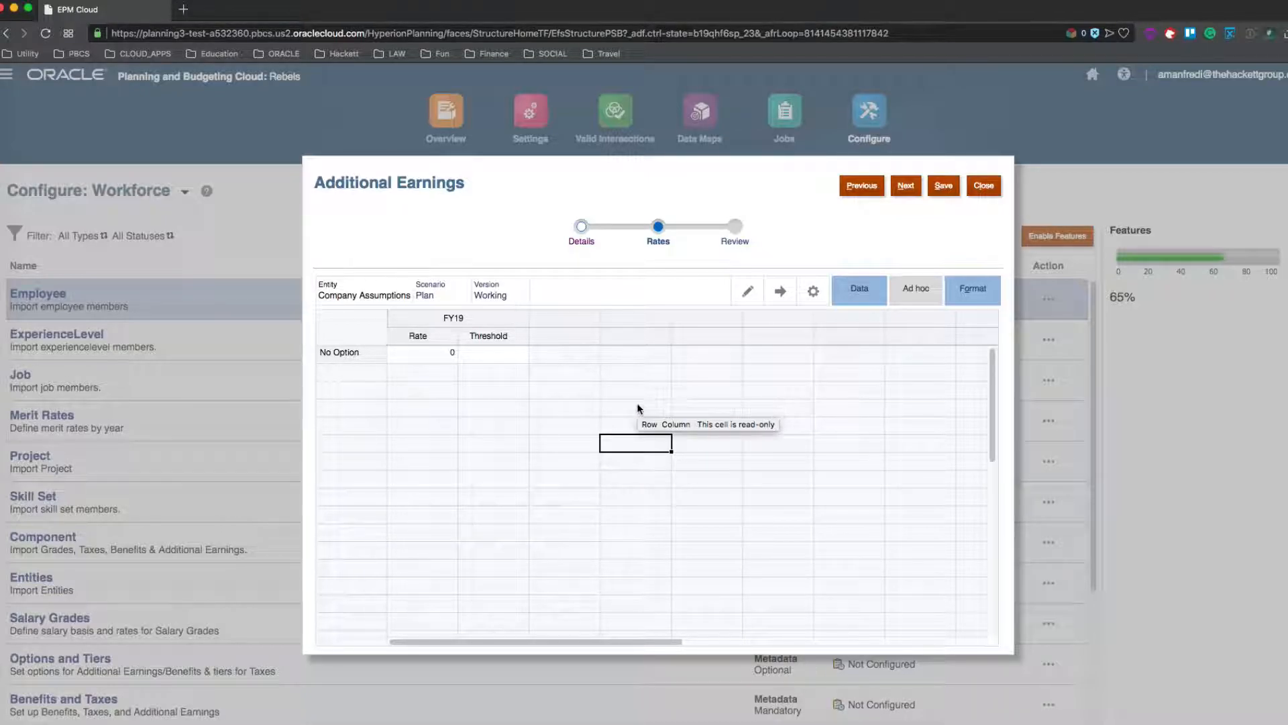
click(443, 352)
key(BackSpace)
click(673, 394)
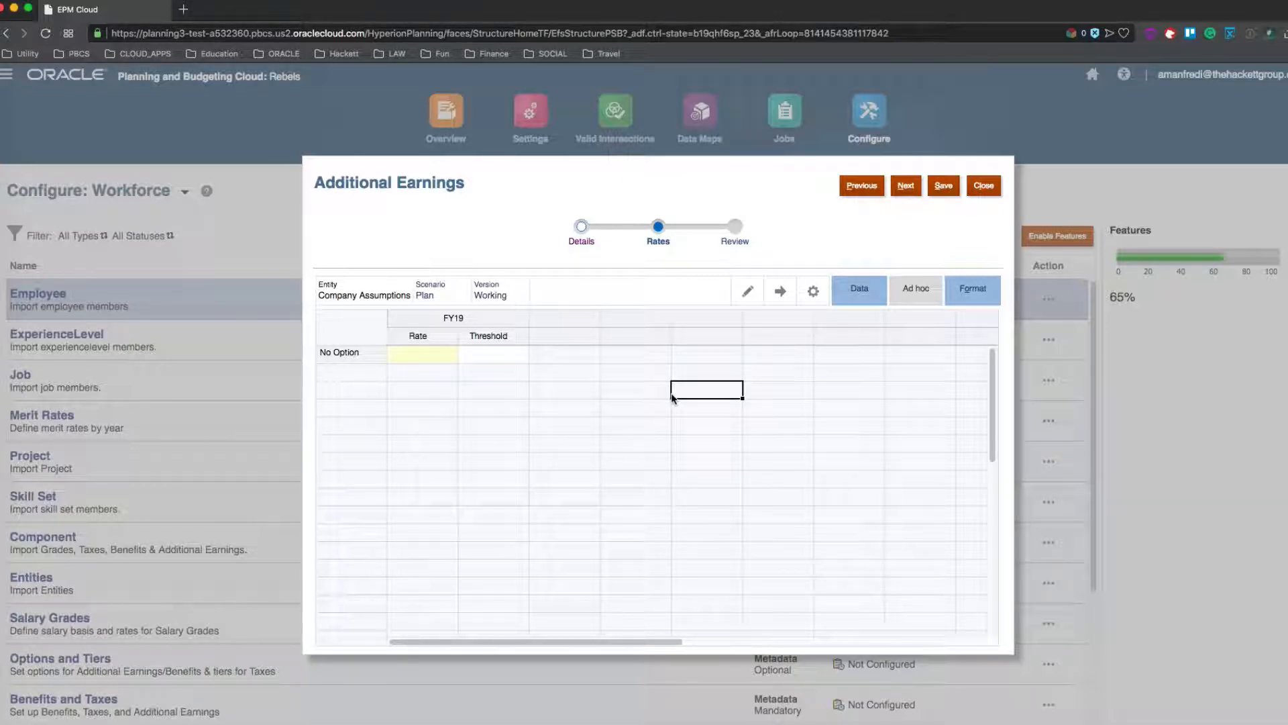
click(944, 186)
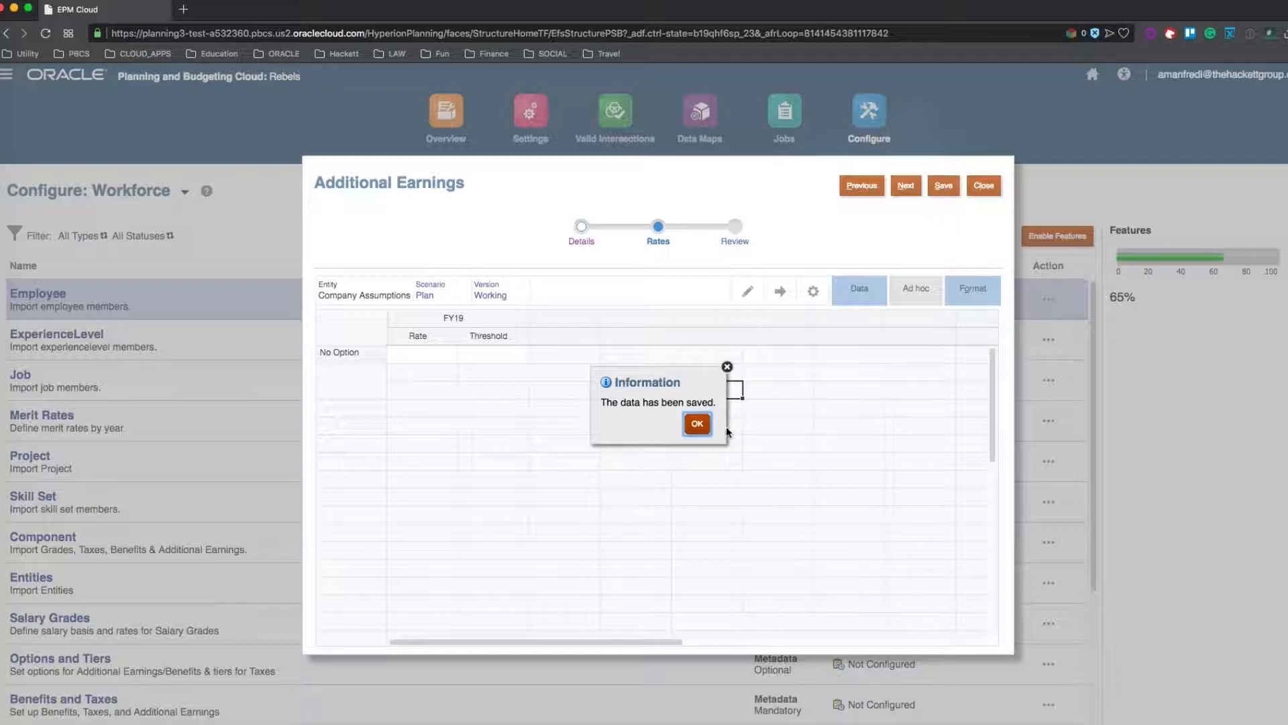
click(696, 424)
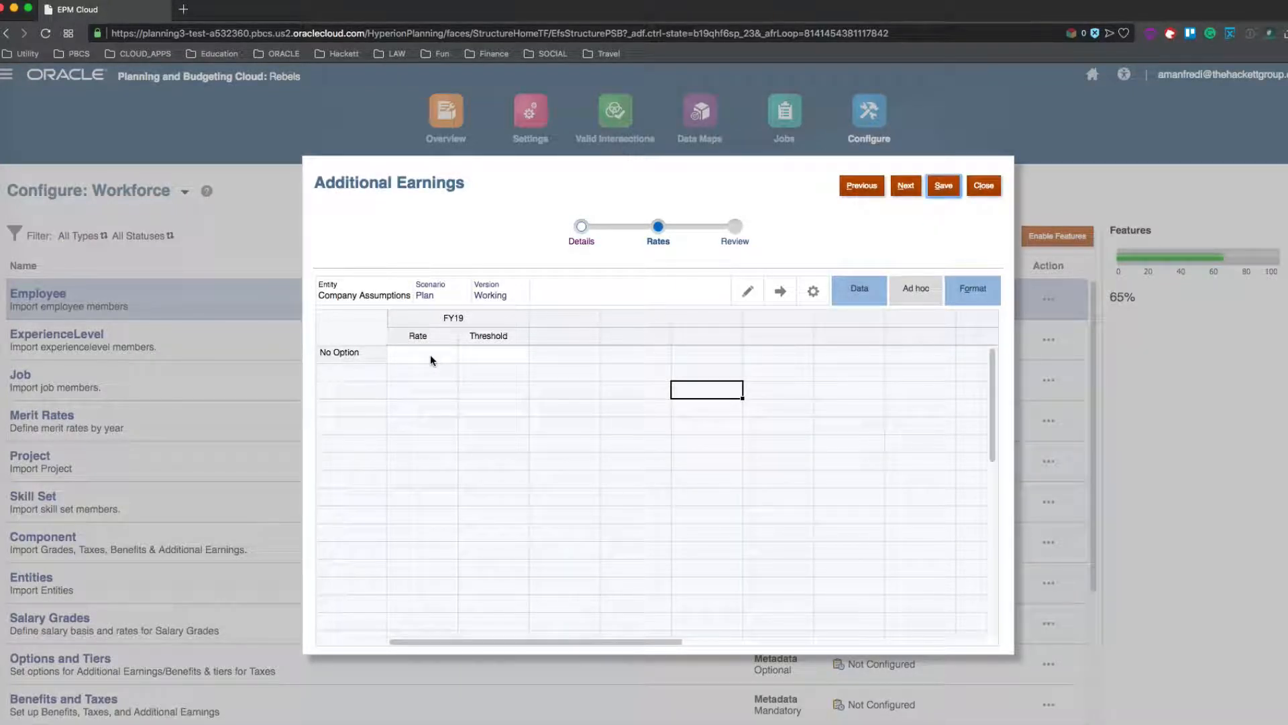
- Close the Bonus earning and the Benefits and Taxes setup and return to the home page
click(984, 187)
click(984, 187)
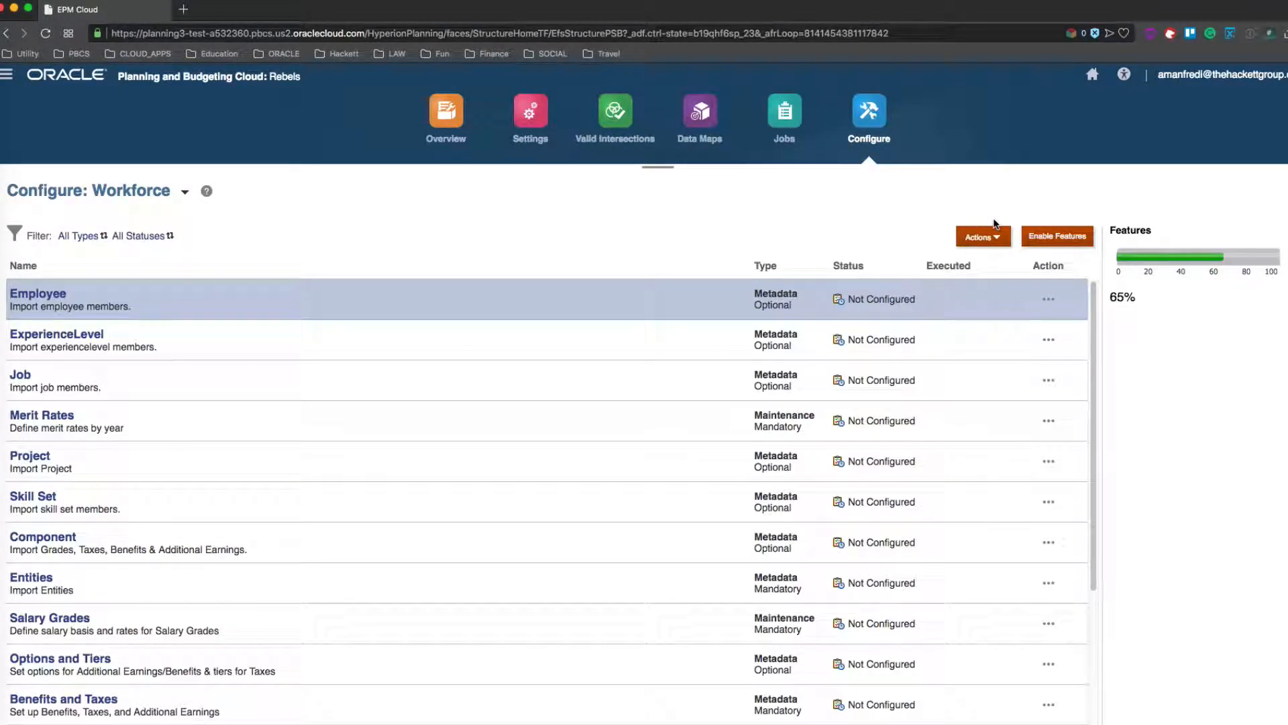
click(1093, 75)
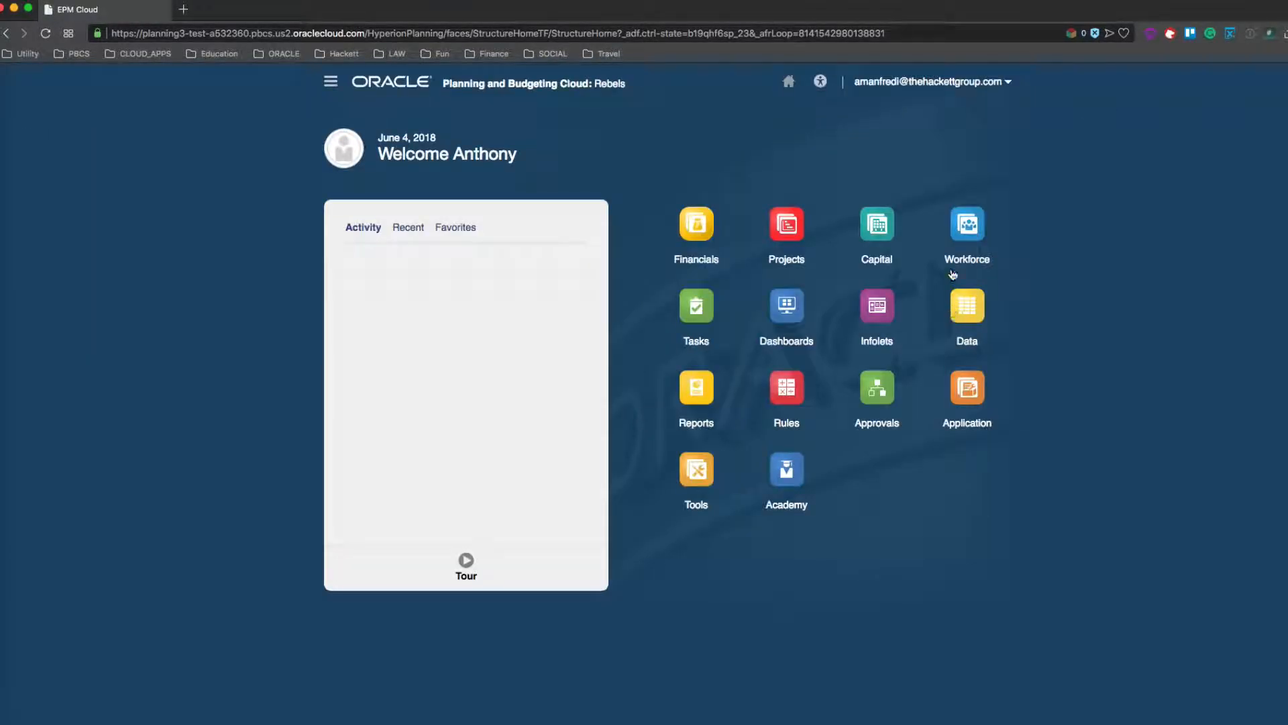
- Open Compensation Planning for Workforce and review the default Additional Earnings assumptions and options
click(967, 228)
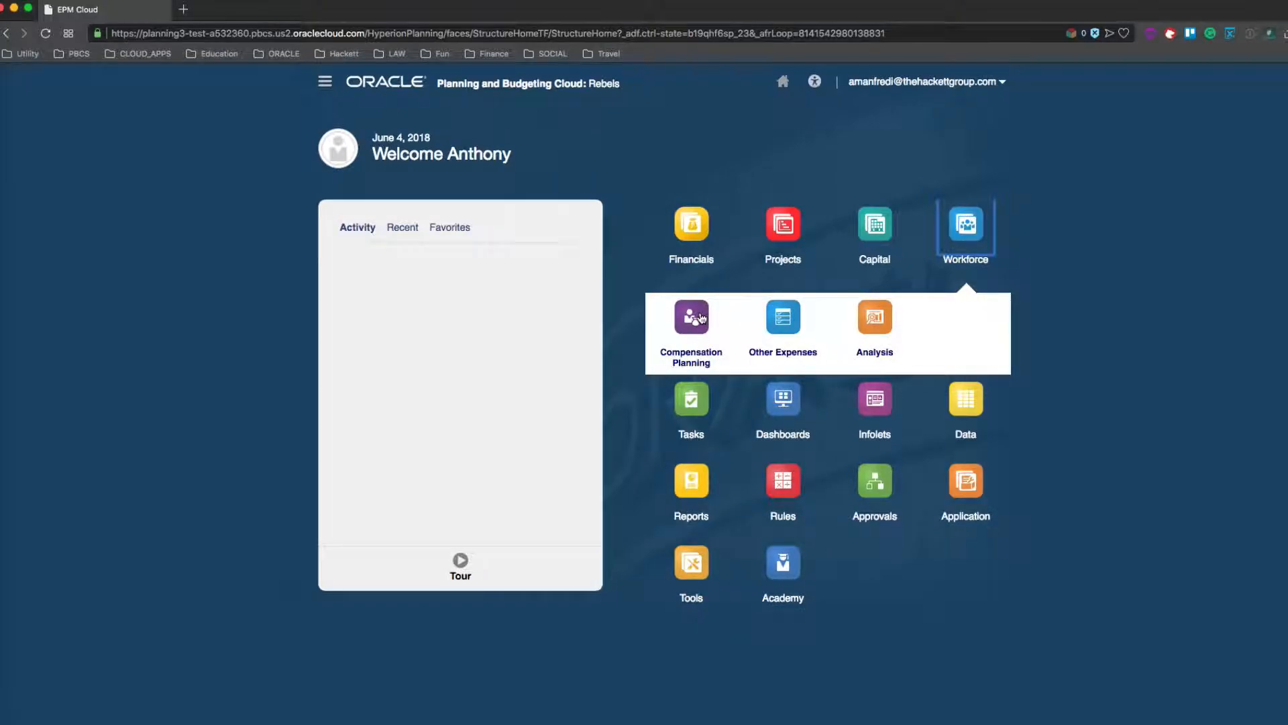
click(705, 325)
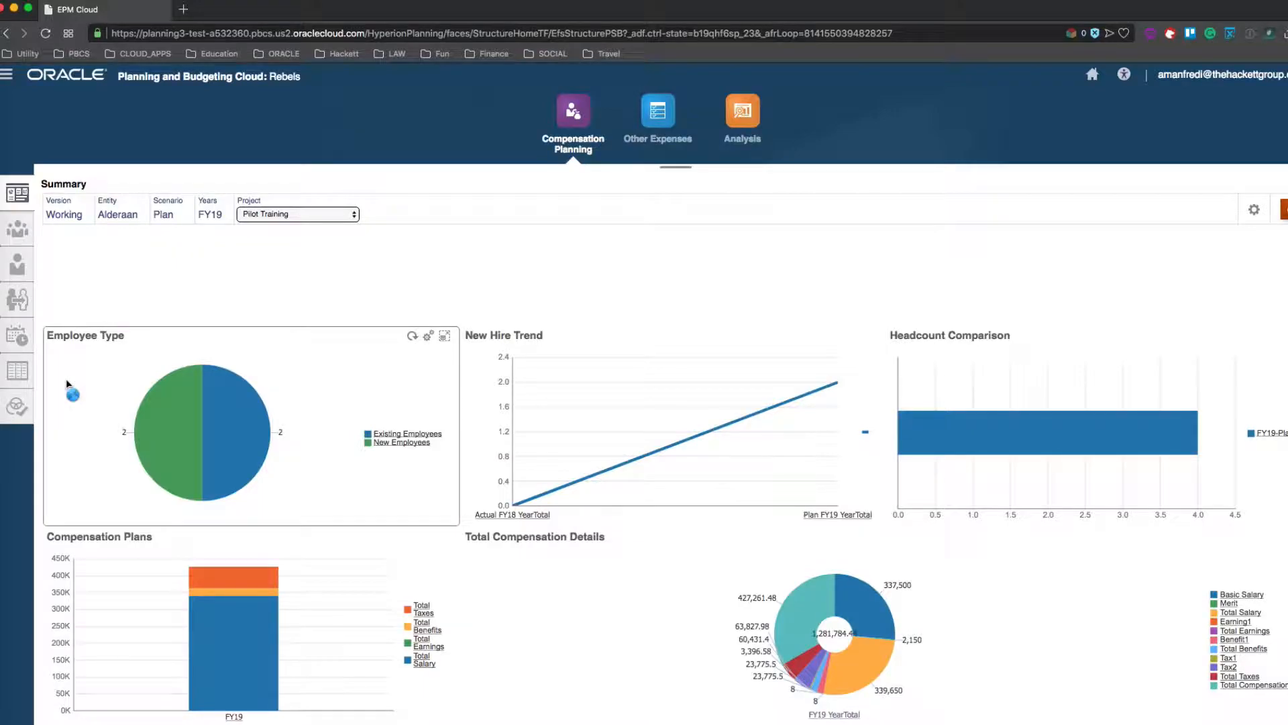
click(65, 378)
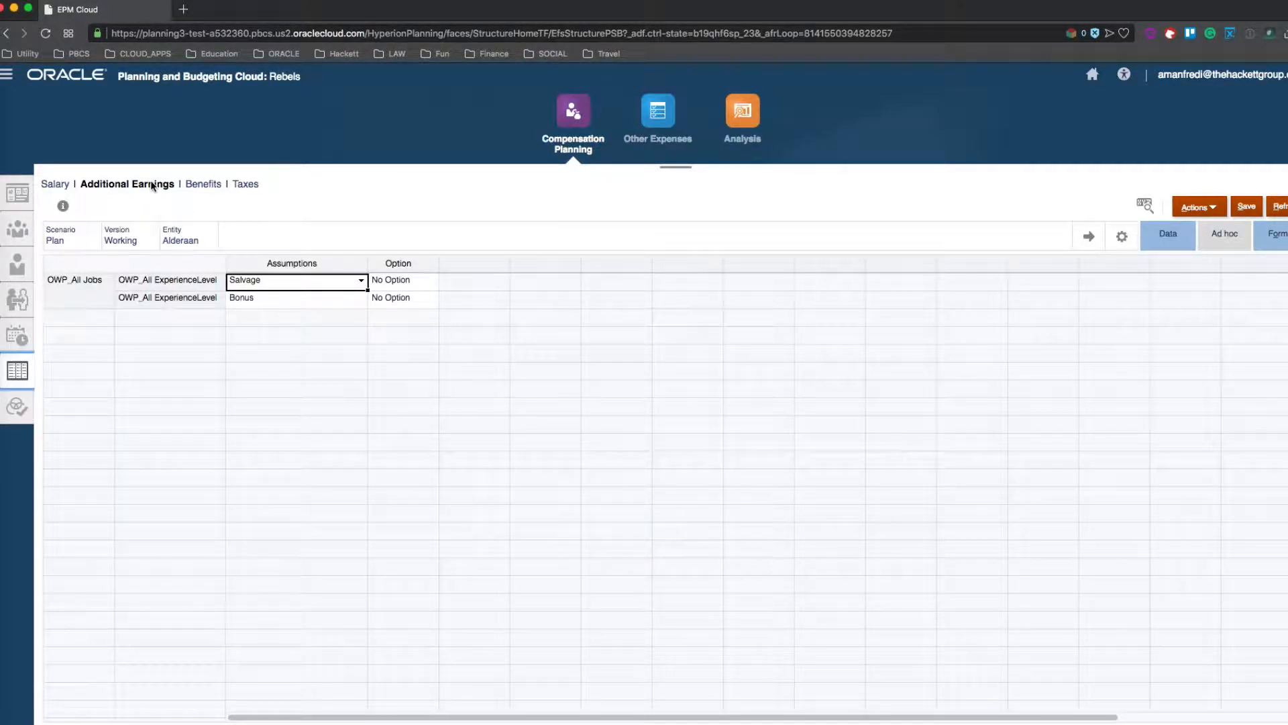
click(243, 411)
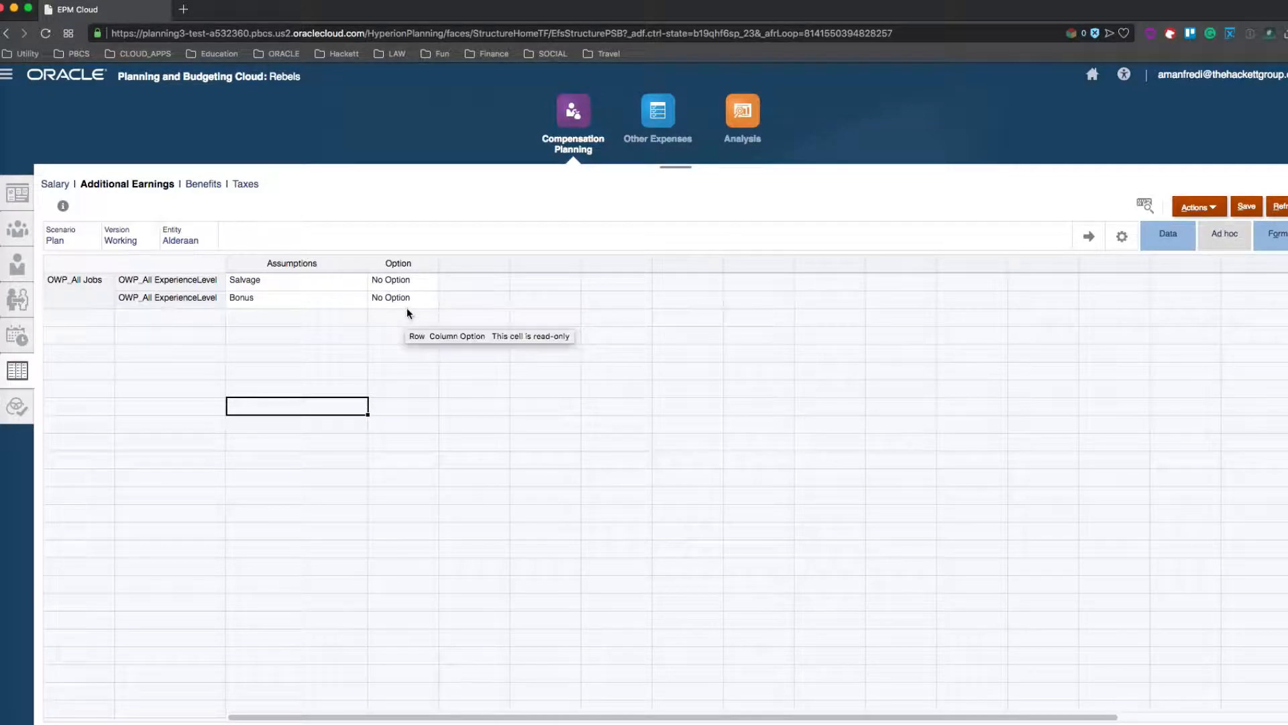
click(497, 317)
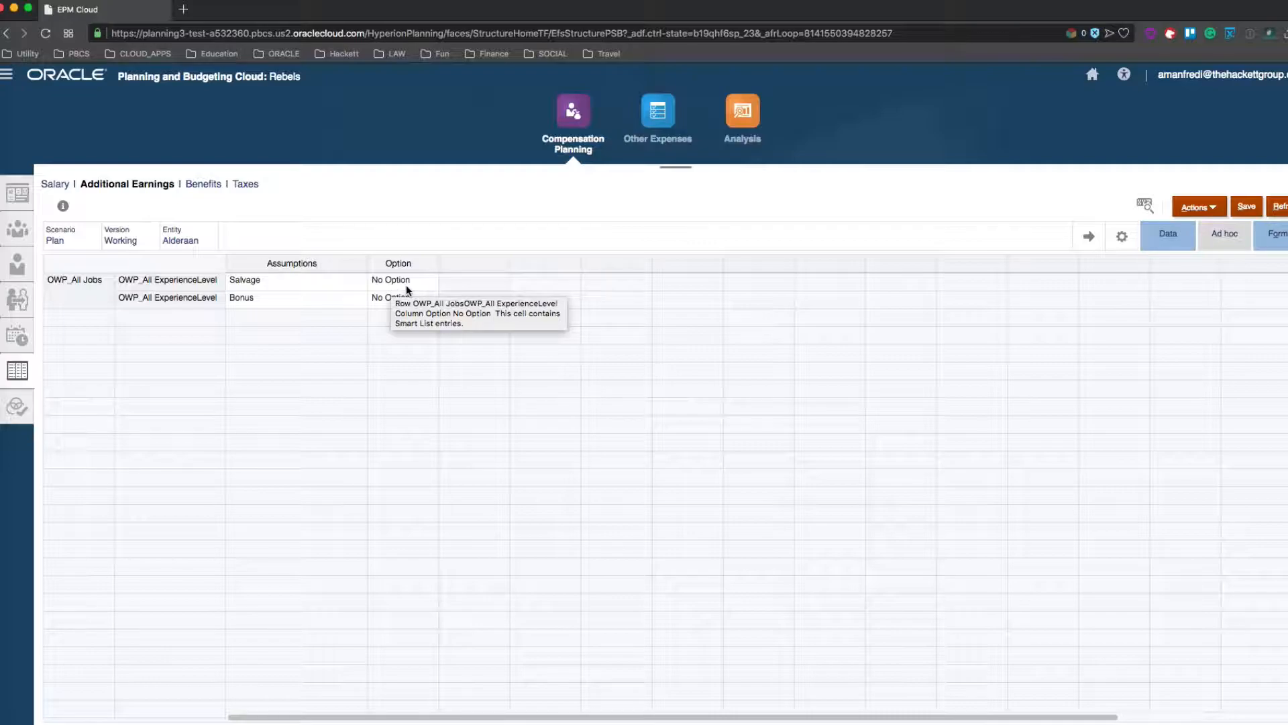
click(474, 317)
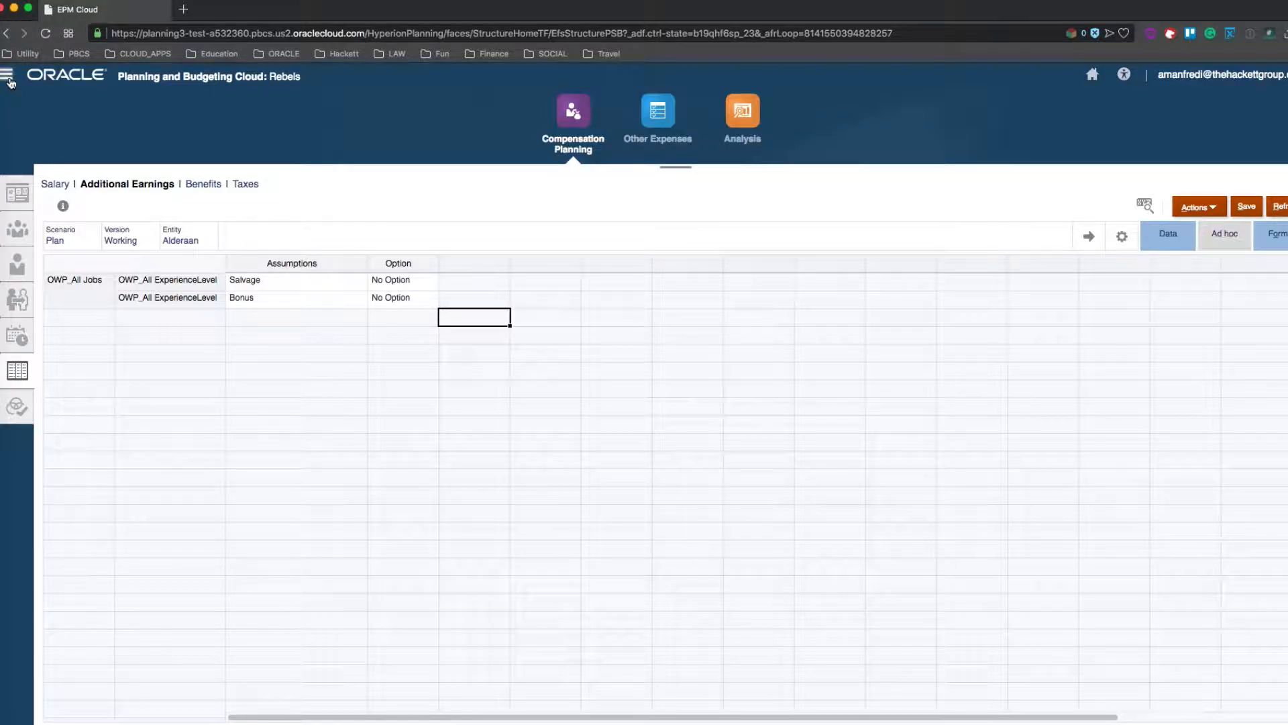
- Open form management and display the forms in the Workforce - Plan Sheets - Compensation folder
click(8, 76)
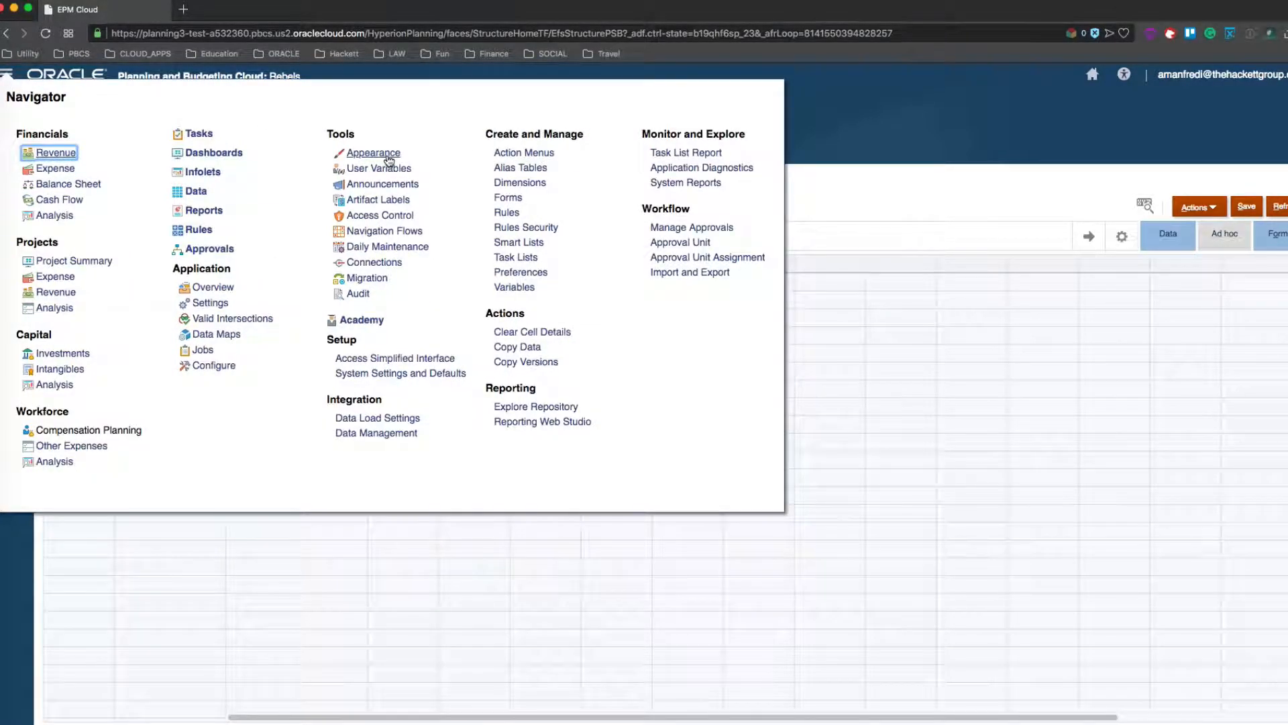
click(490, 330)
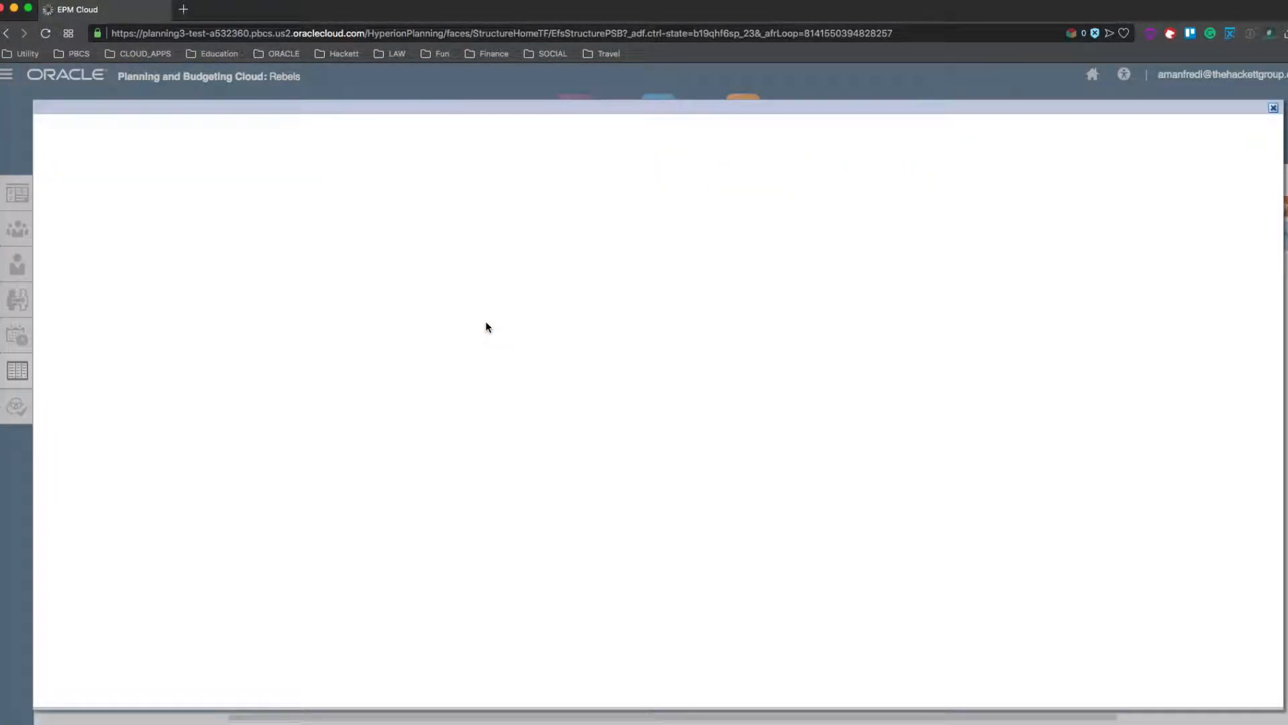
click(46, 160)
click(56, 202)
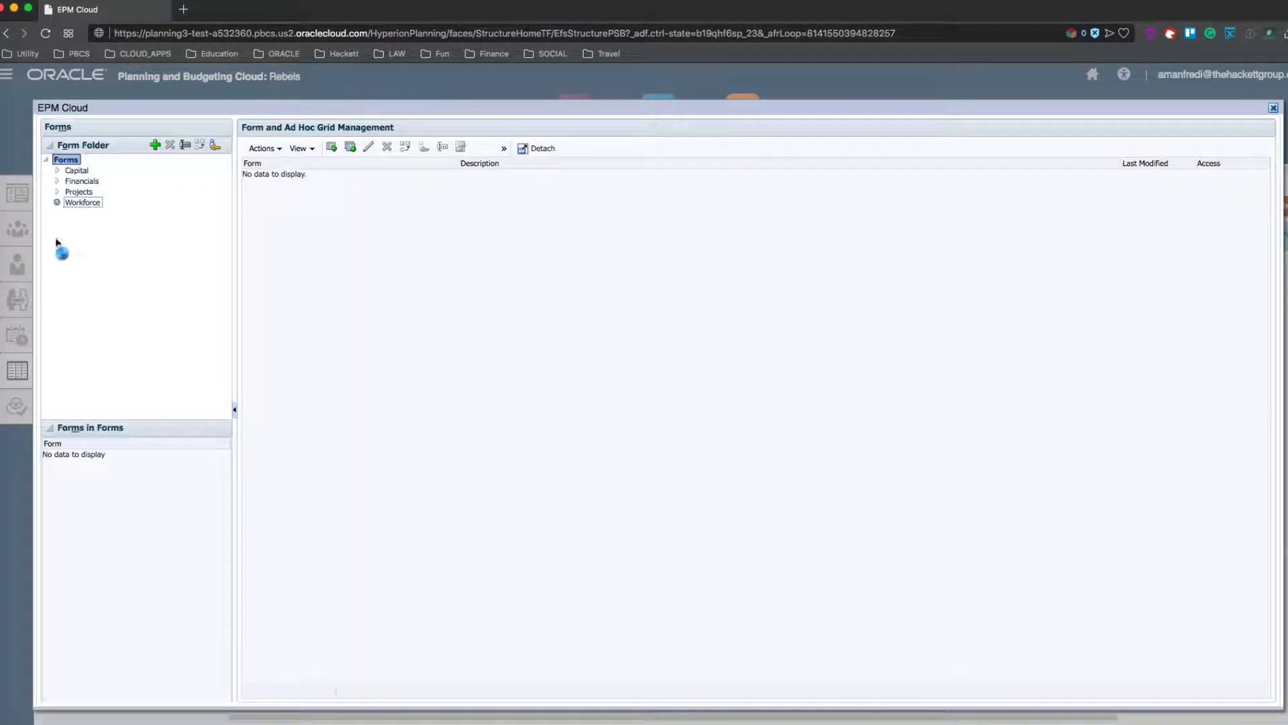
click(190, 267)
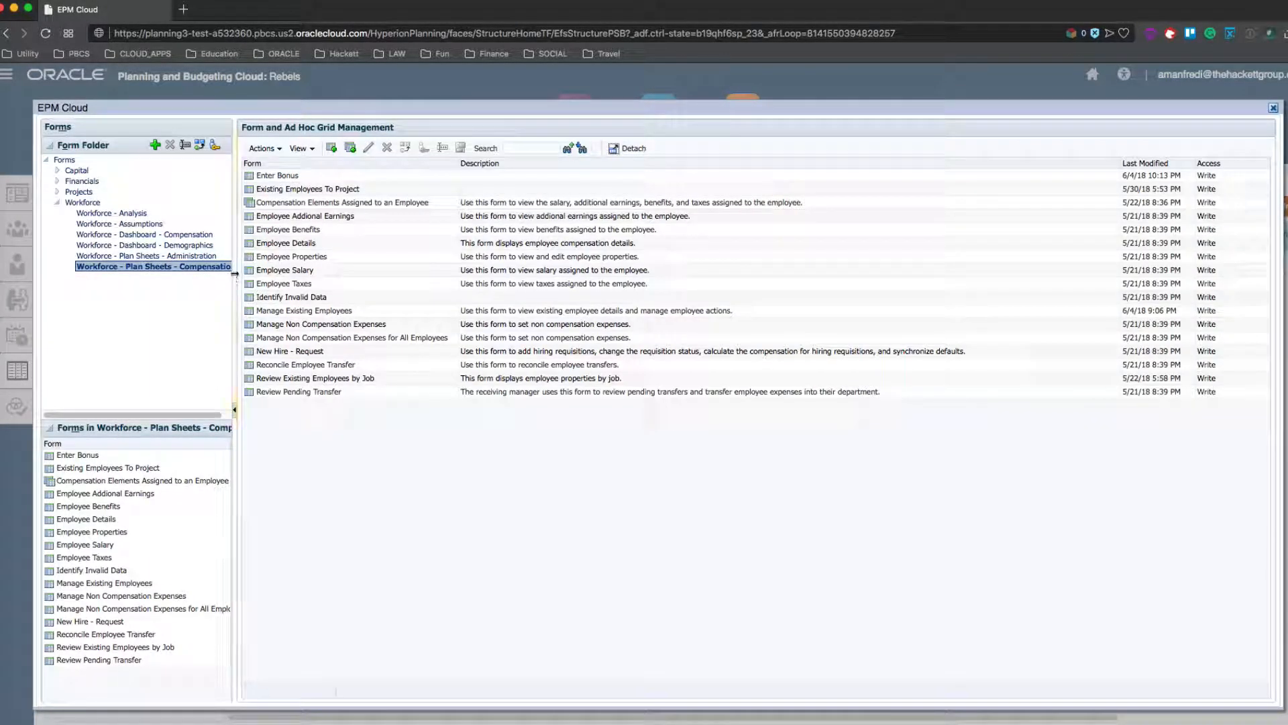
- Open the Enter Bonus form for editing and show its layout
click(268, 270)
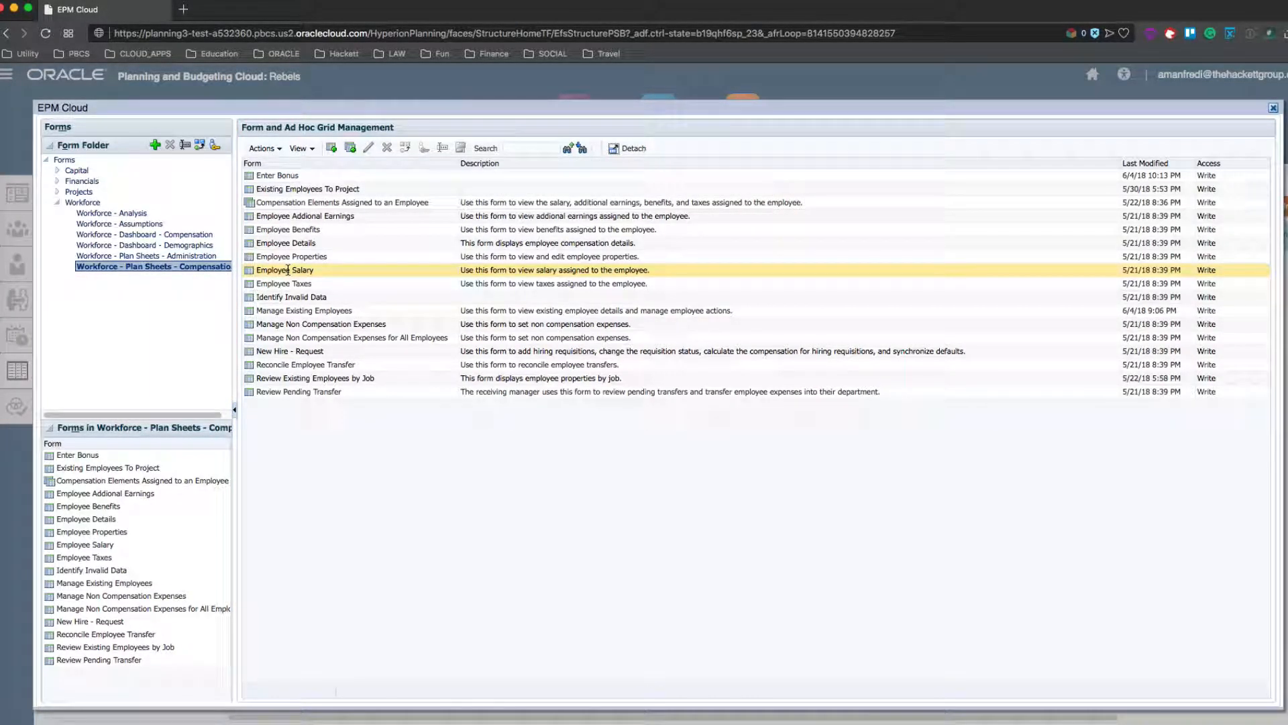
click(324, 259)
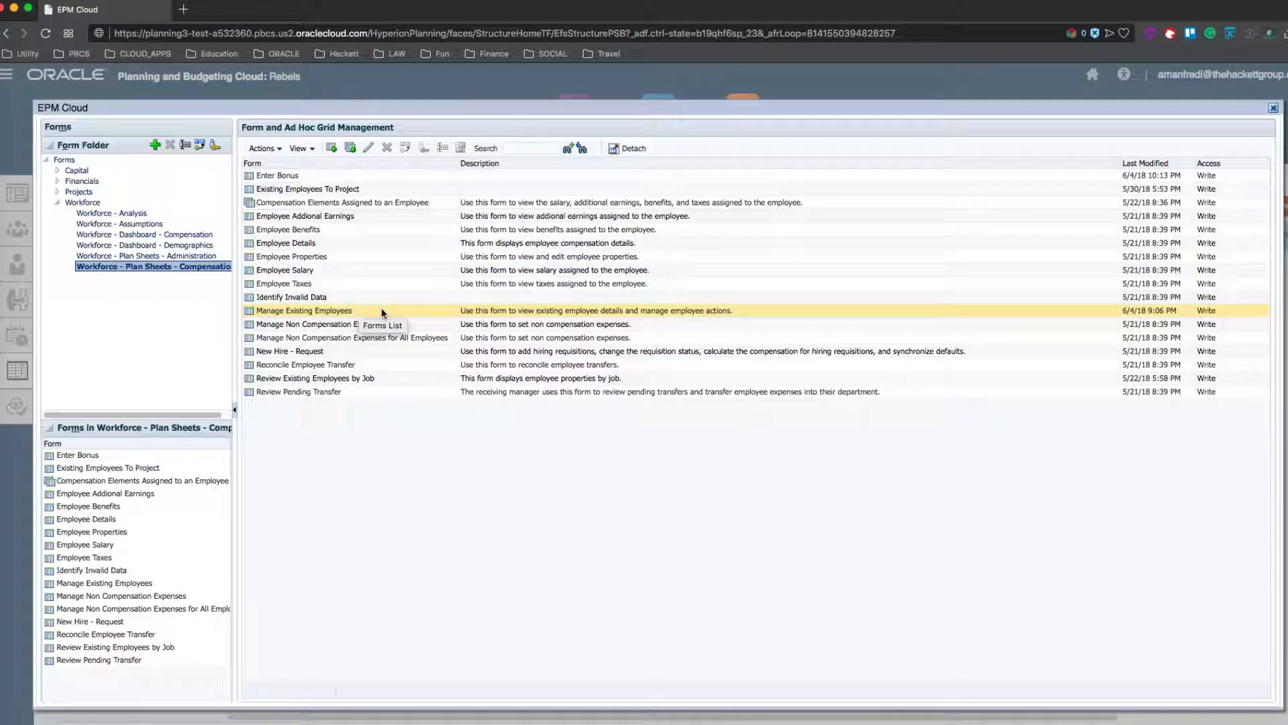
click(336, 176)
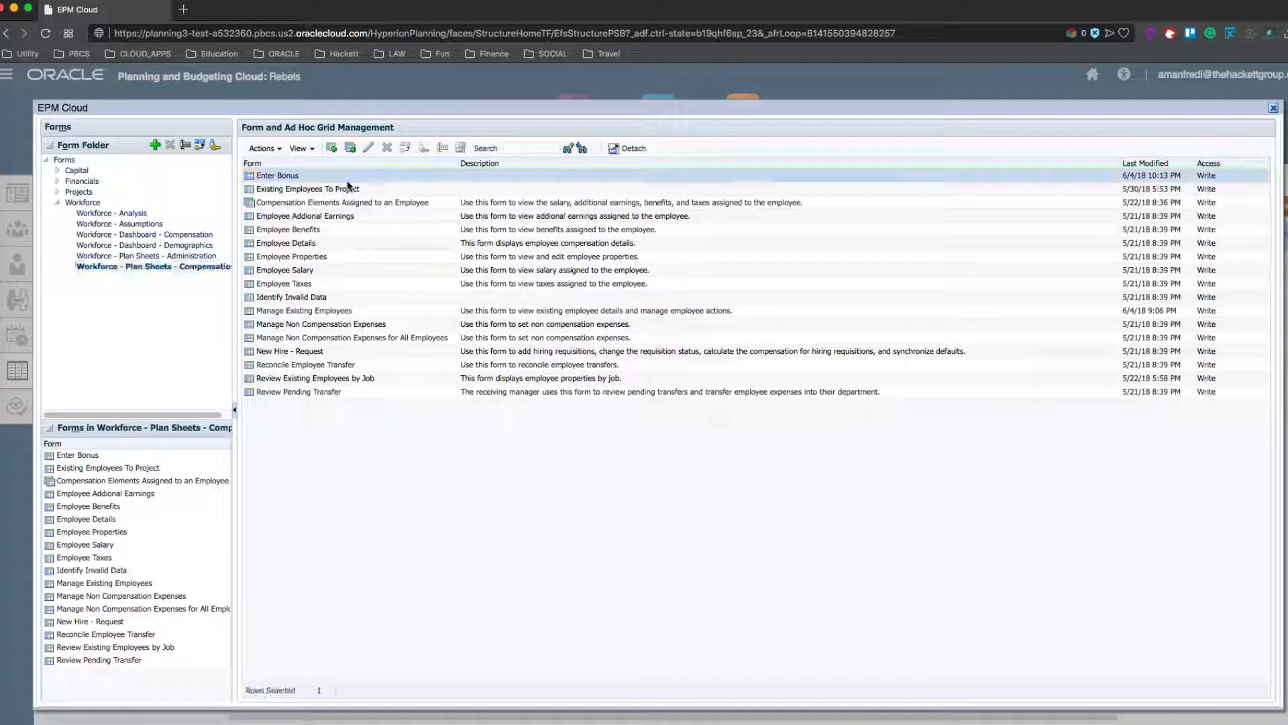
click(367, 150)
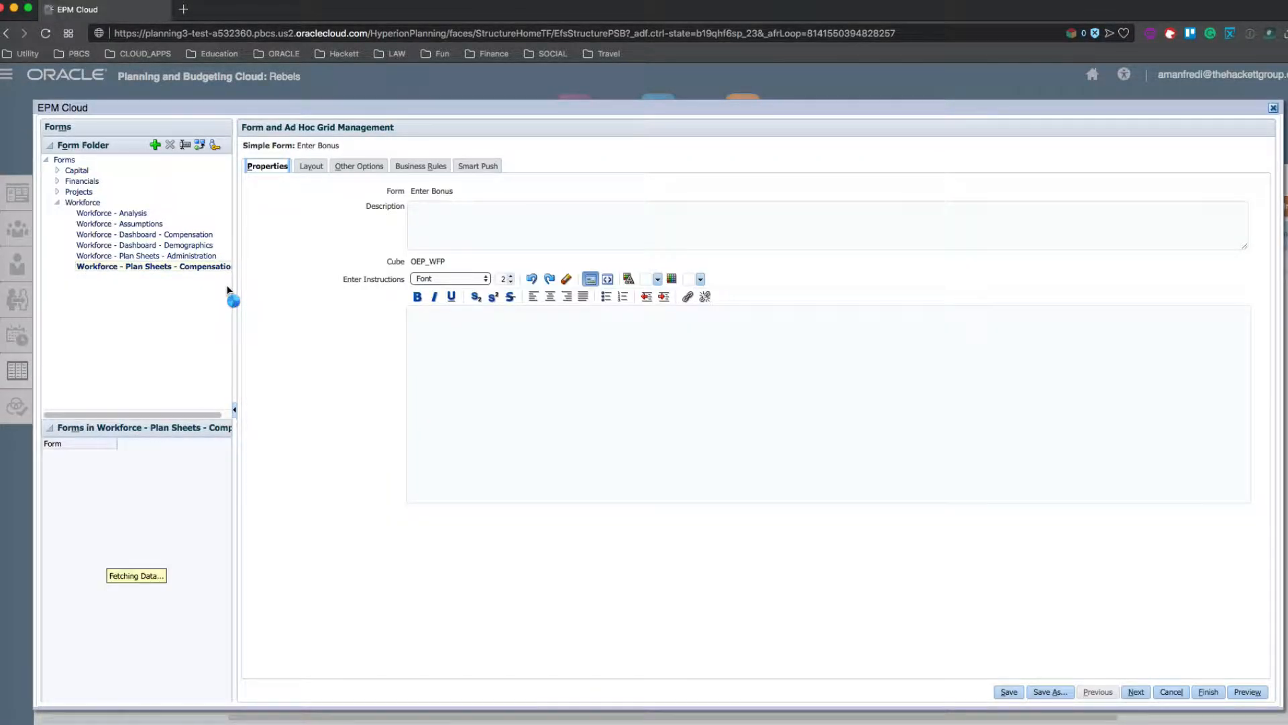
click(313, 166)
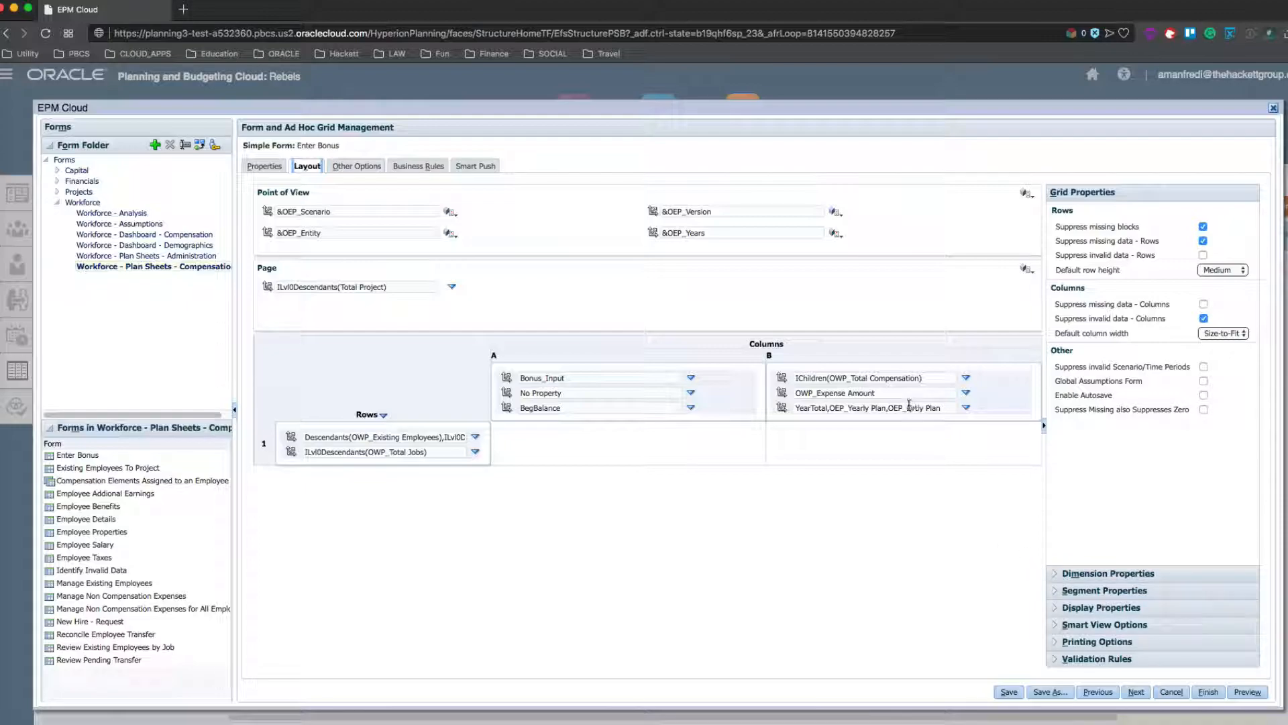
- Examine the Enter Bonus form's column members and the Employee row's member selection, leaving the selection unchanged
click(910, 379)
click(1054, 575)
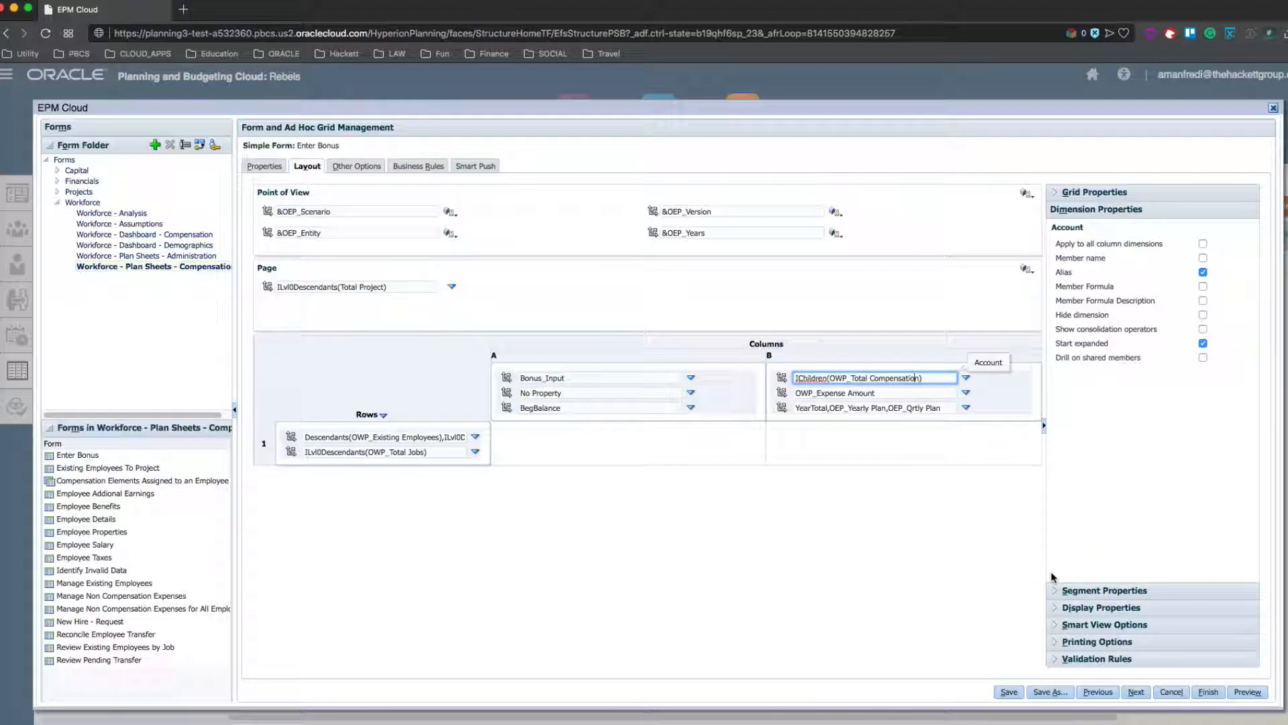
click(704, 589)
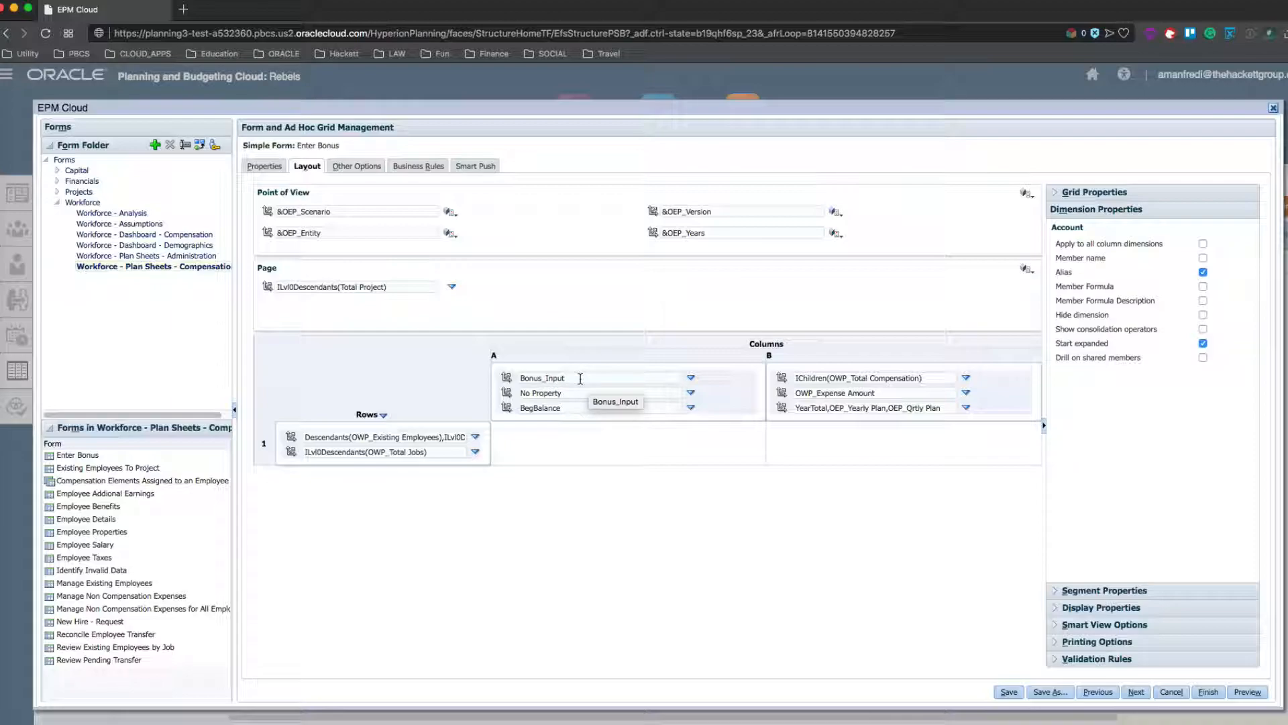
click(570, 395)
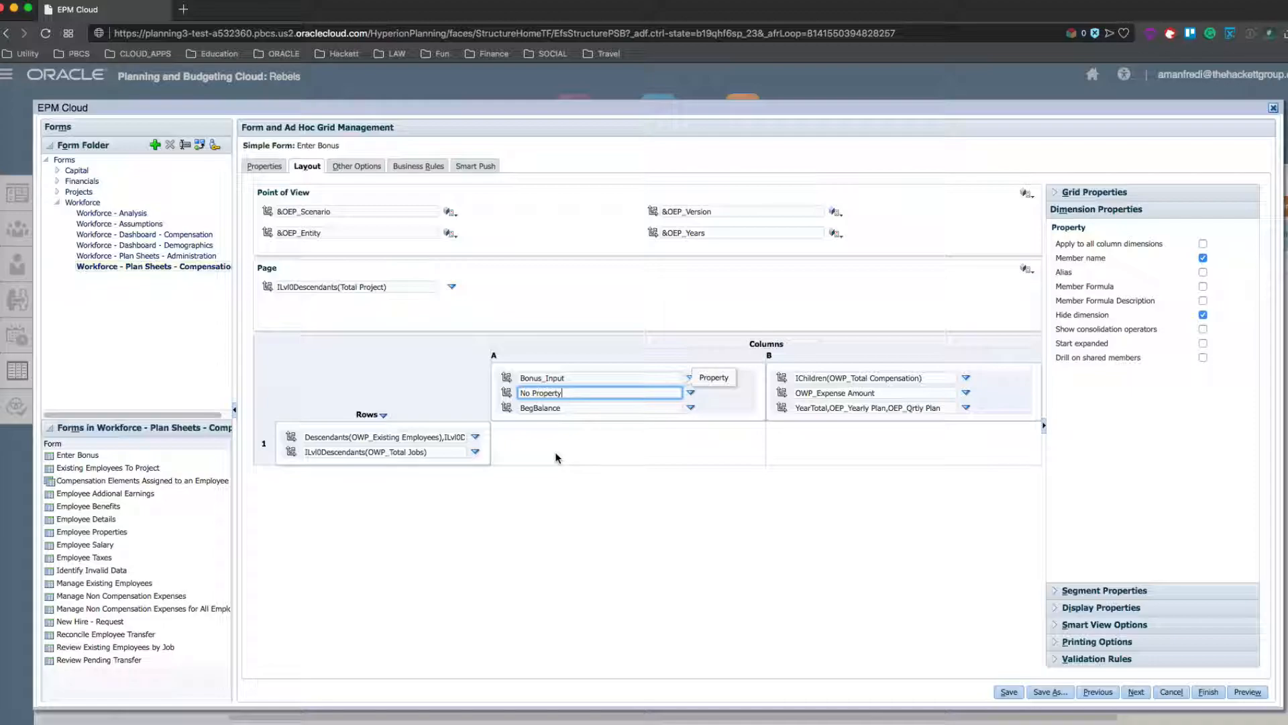
click(474, 437)
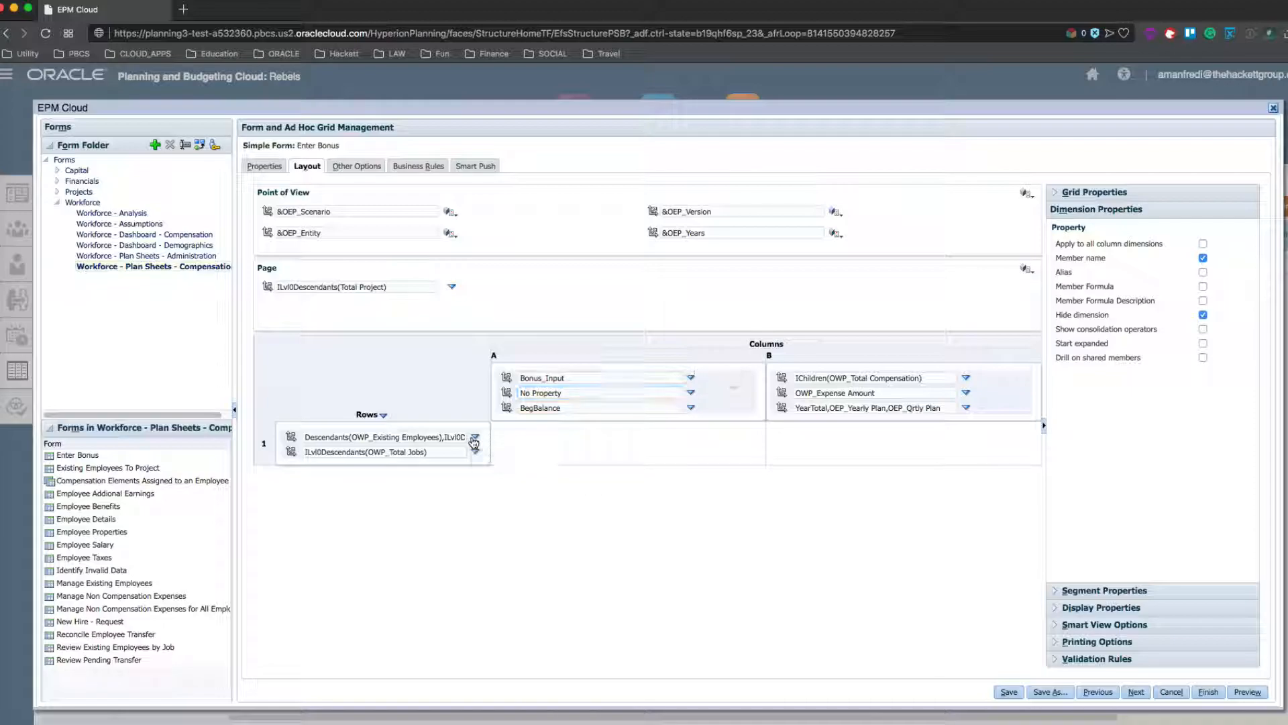
click(514, 436)
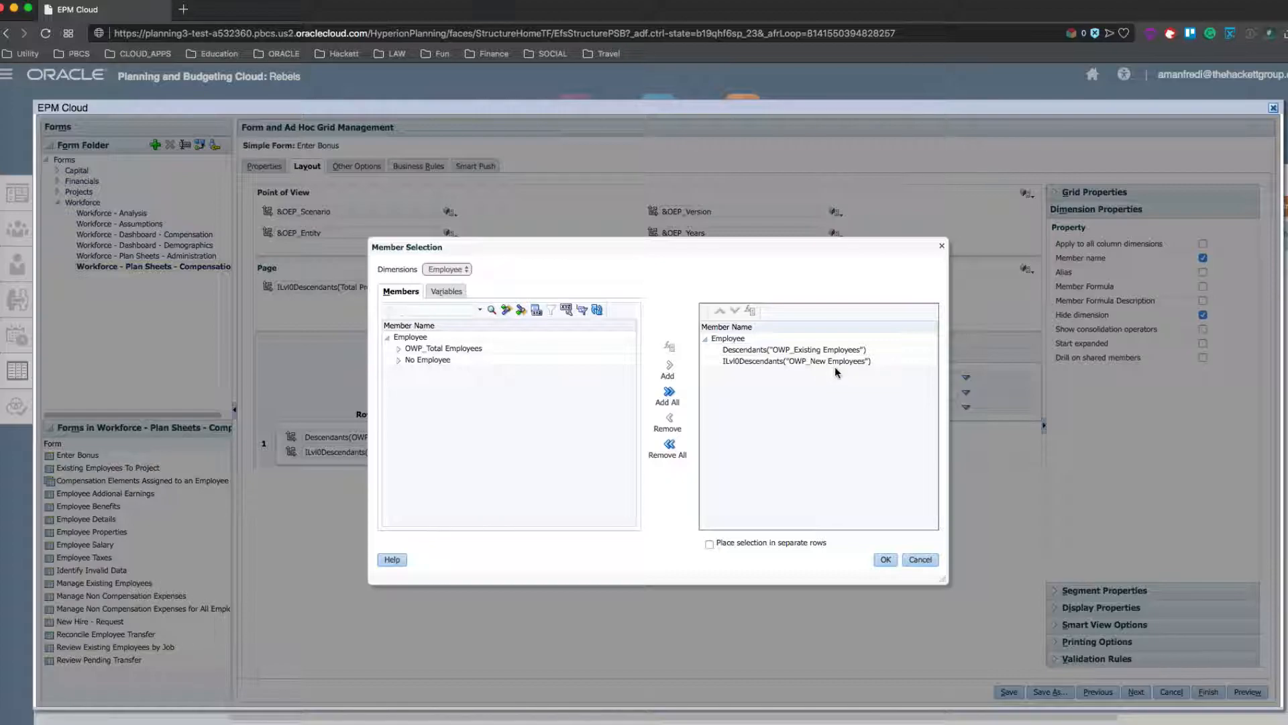
click(920, 559)
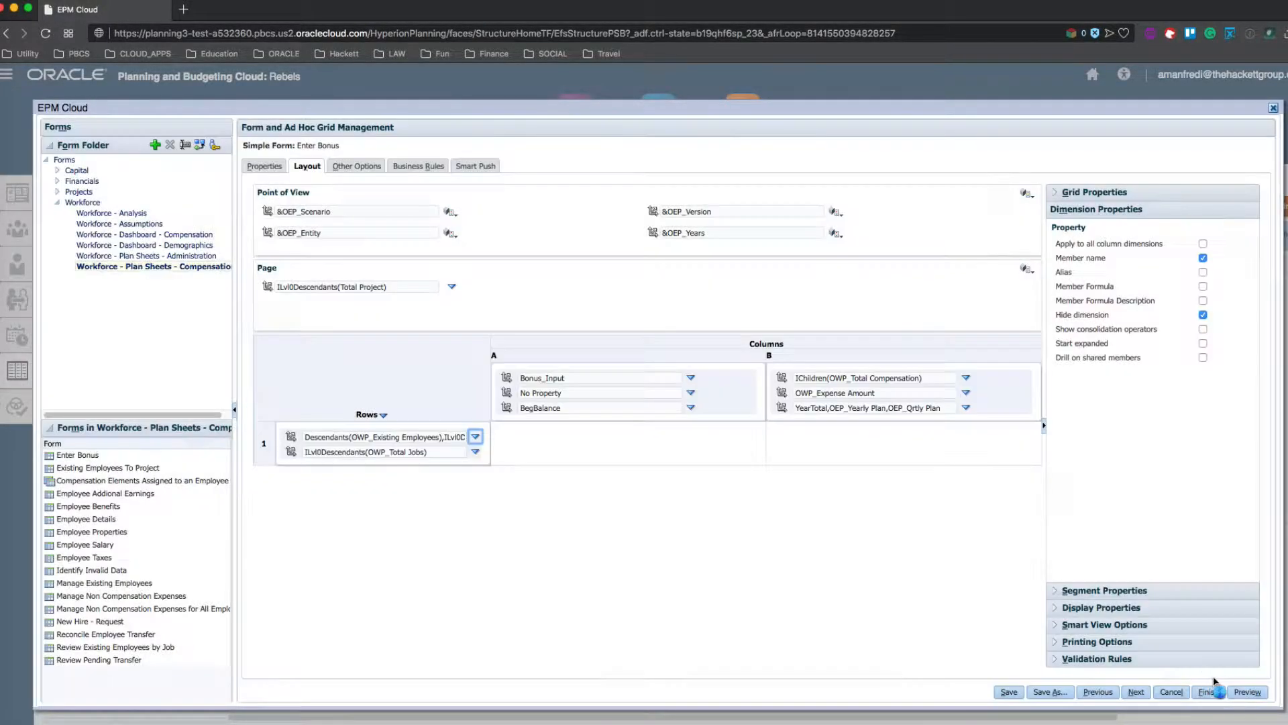
- Preview the Enter Bonus form across to its Total Compensation column, and close the preview and form management
click(1248, 691)
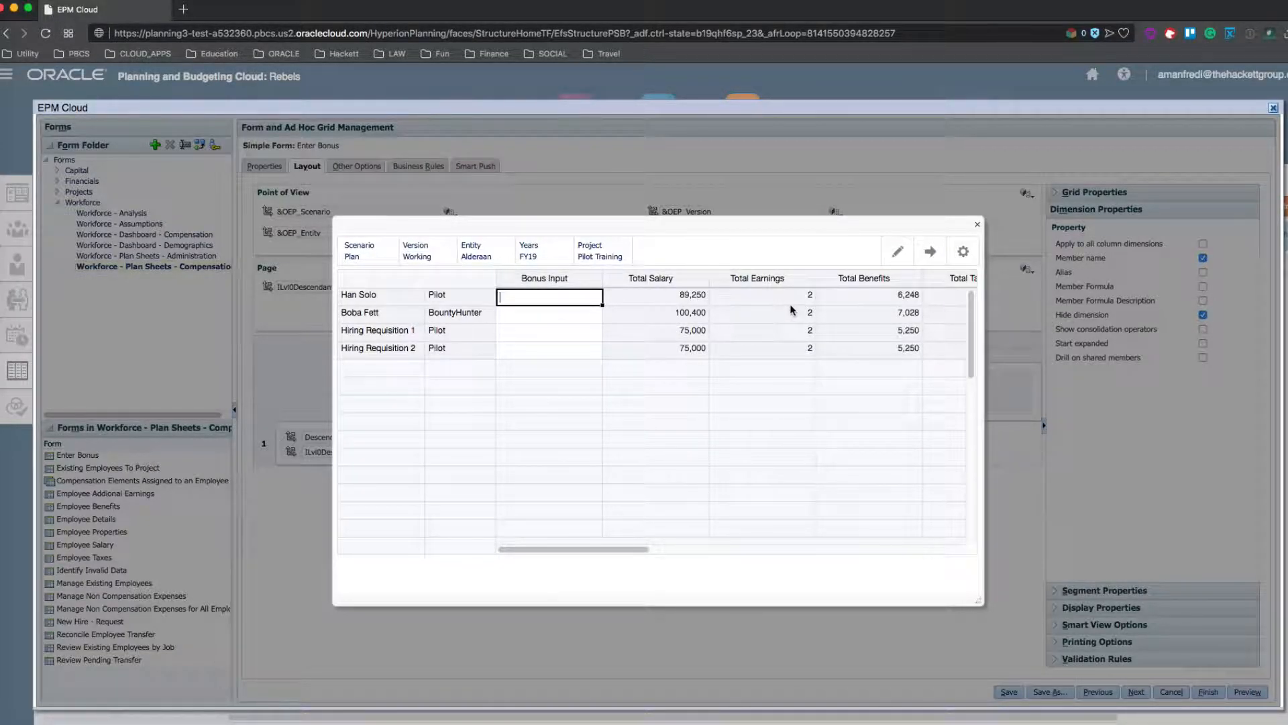
drag(630, 549, 726, 549)
drag(561, 549, 648, 549)
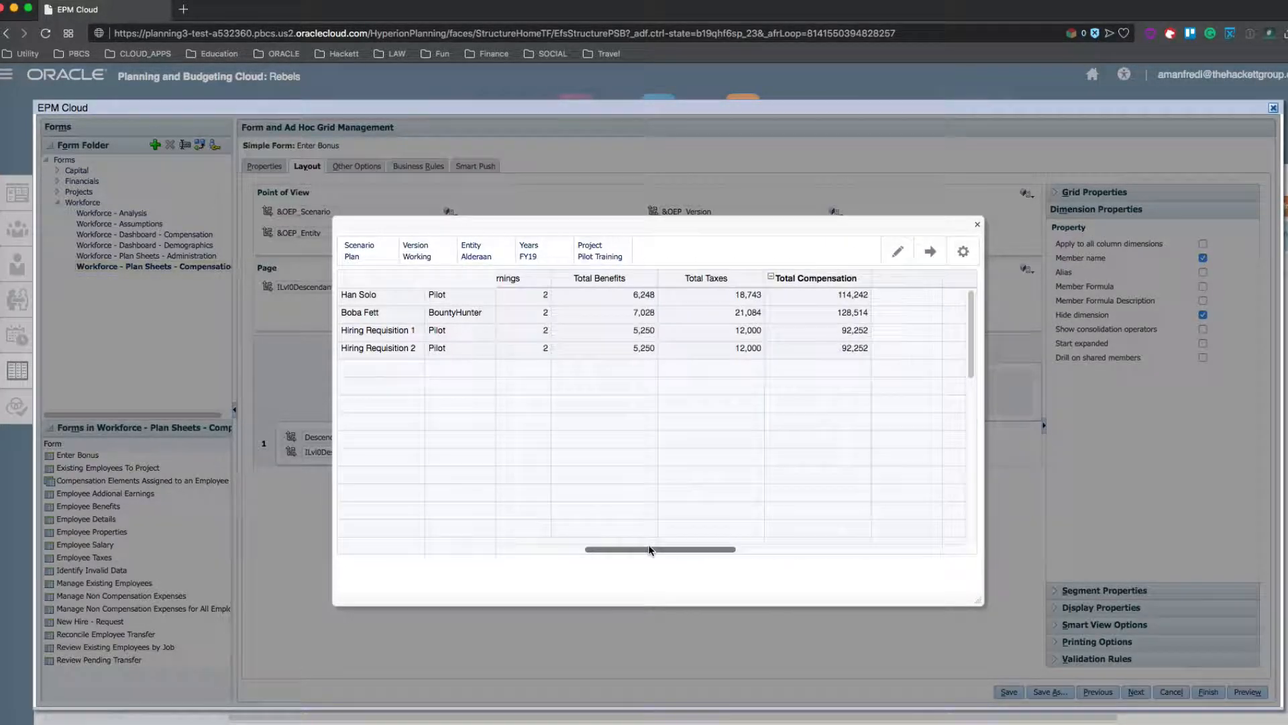
click(978, 224)
click(1273, 108)
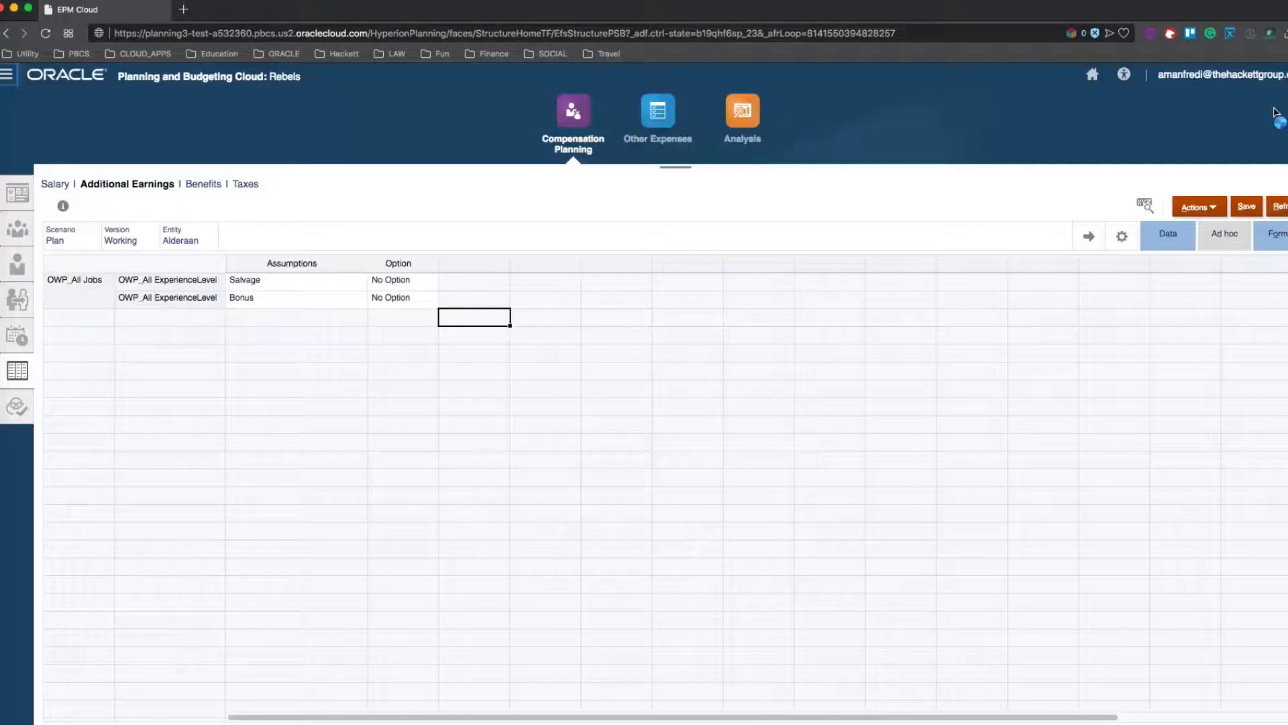
- Return to the home page, open Navigation Flows and activate the Default flow
click(1091, 76)
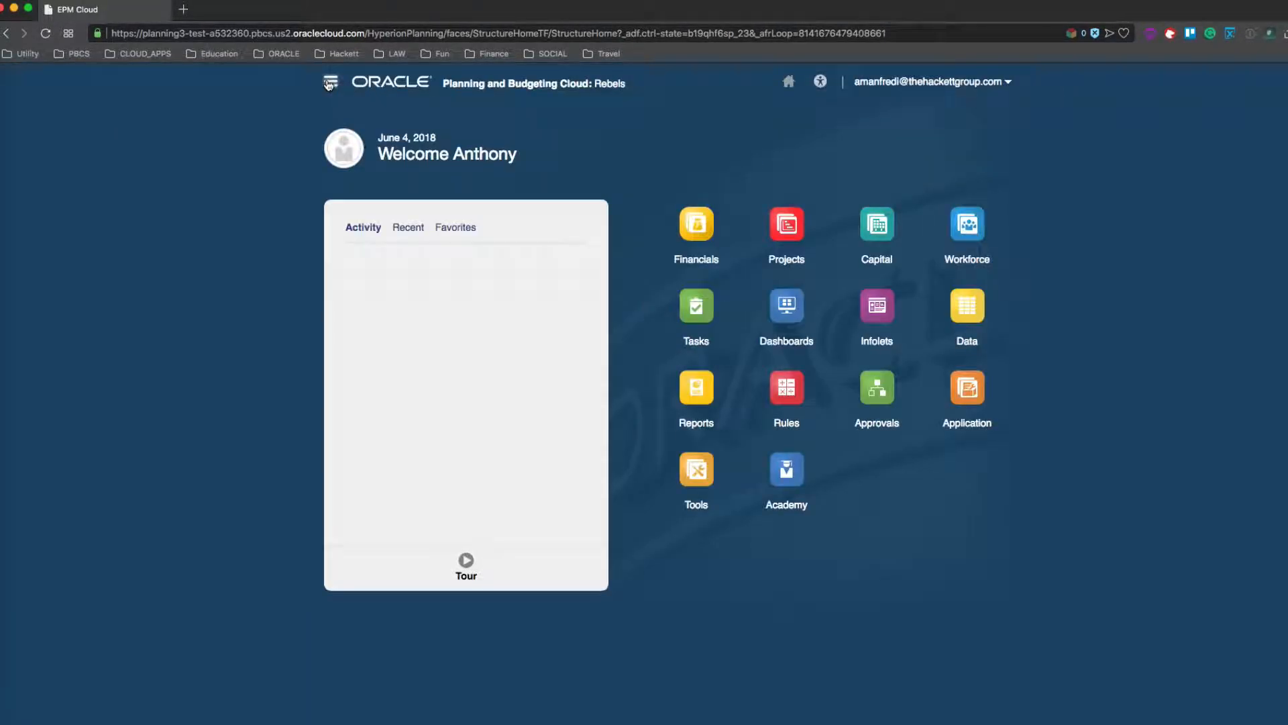
click(328, 84)
click(644, 586)
click(697, 477)
scroll(744, 631, down, 3)
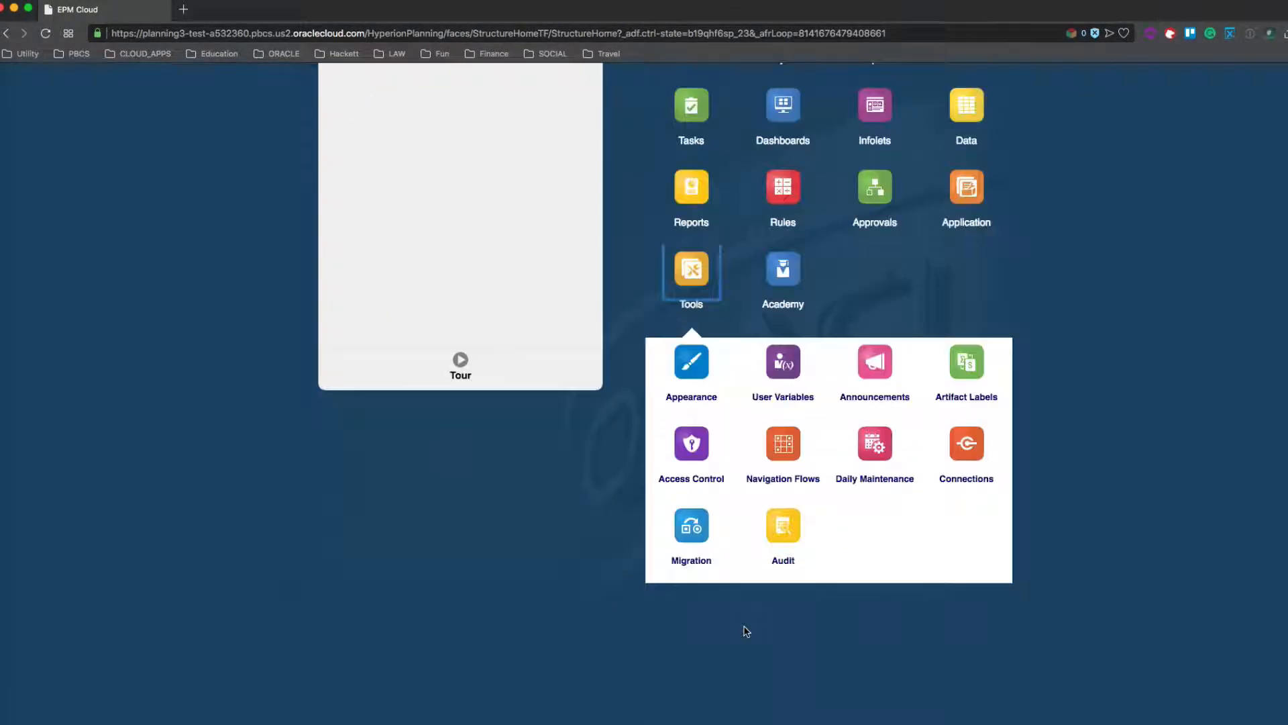
click(786, 445)
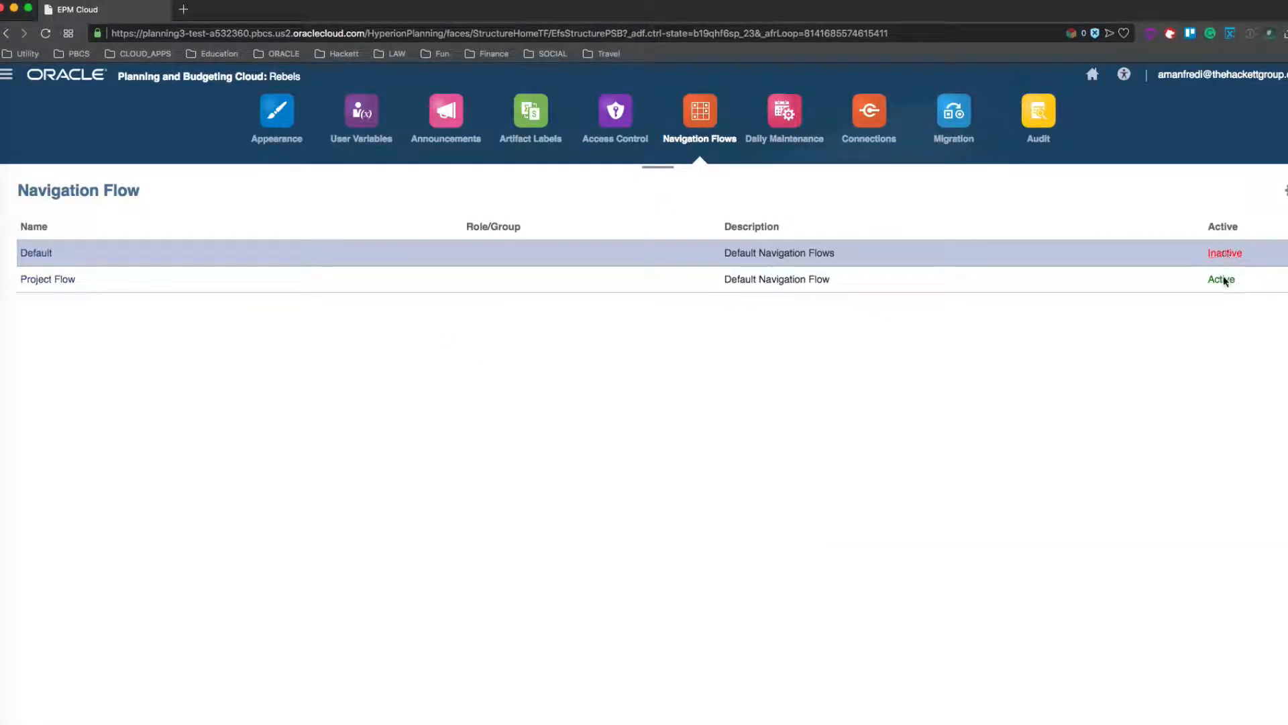
click(1191, 251)
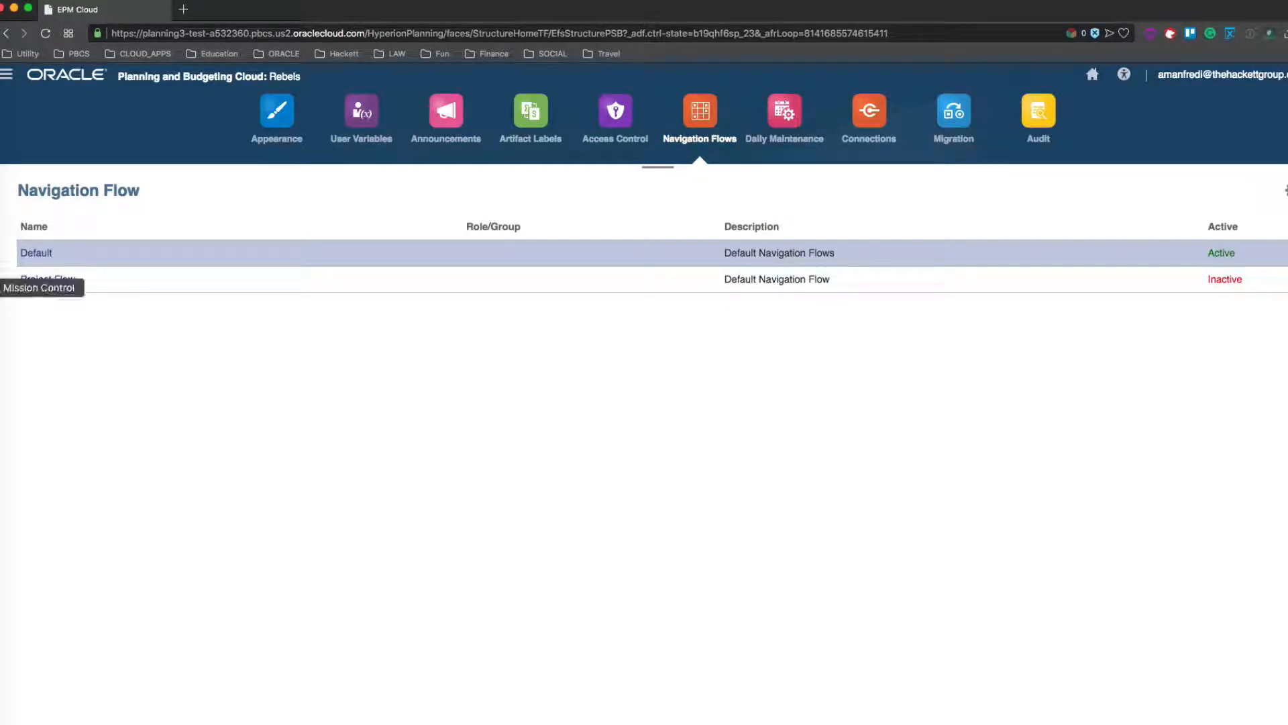
- Inspect the sub tabs of Manage Employees on Project Flow's Compensation Planning card, including Enter Bonus, and cancel without changes
click(41, 281)
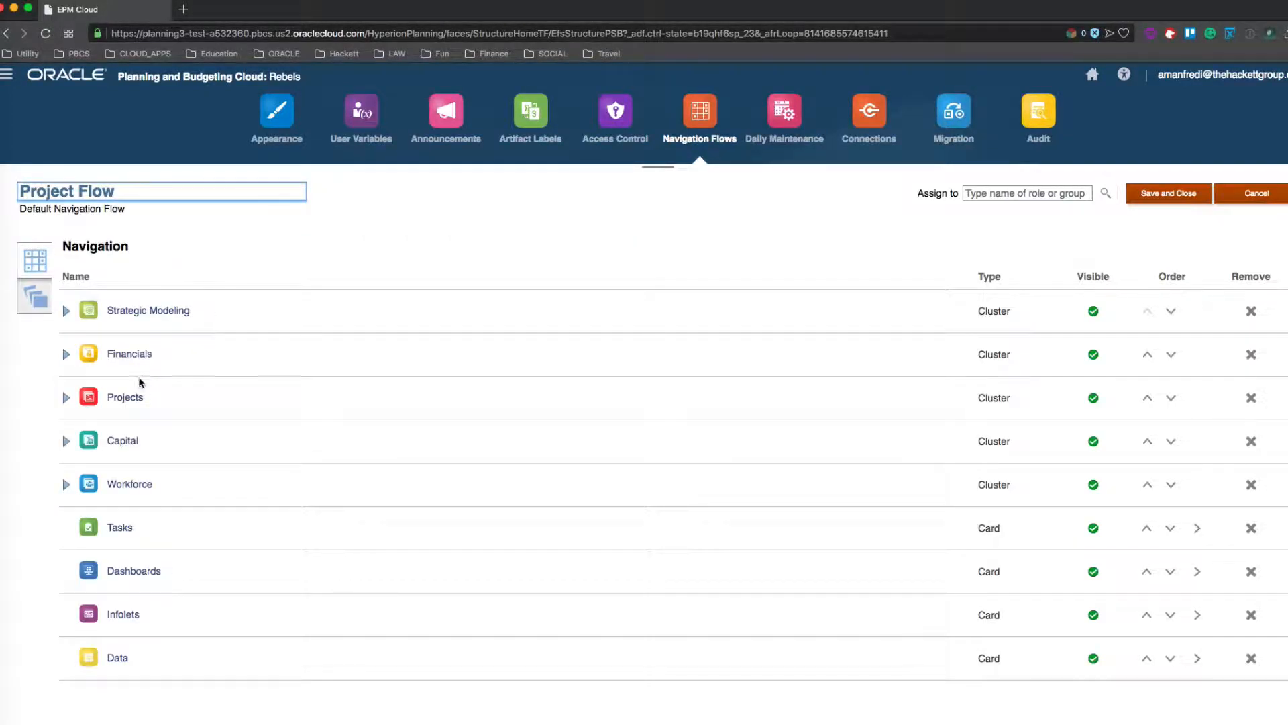
click(67, 484)
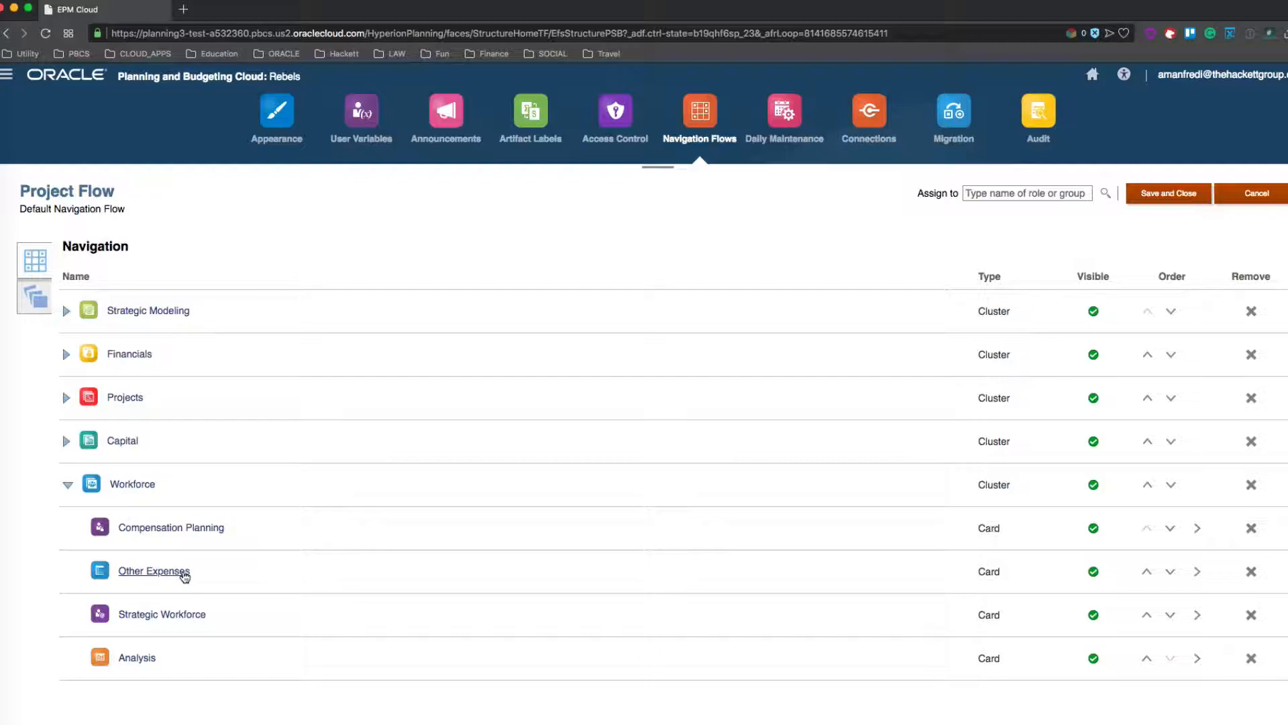
click(205, 528)
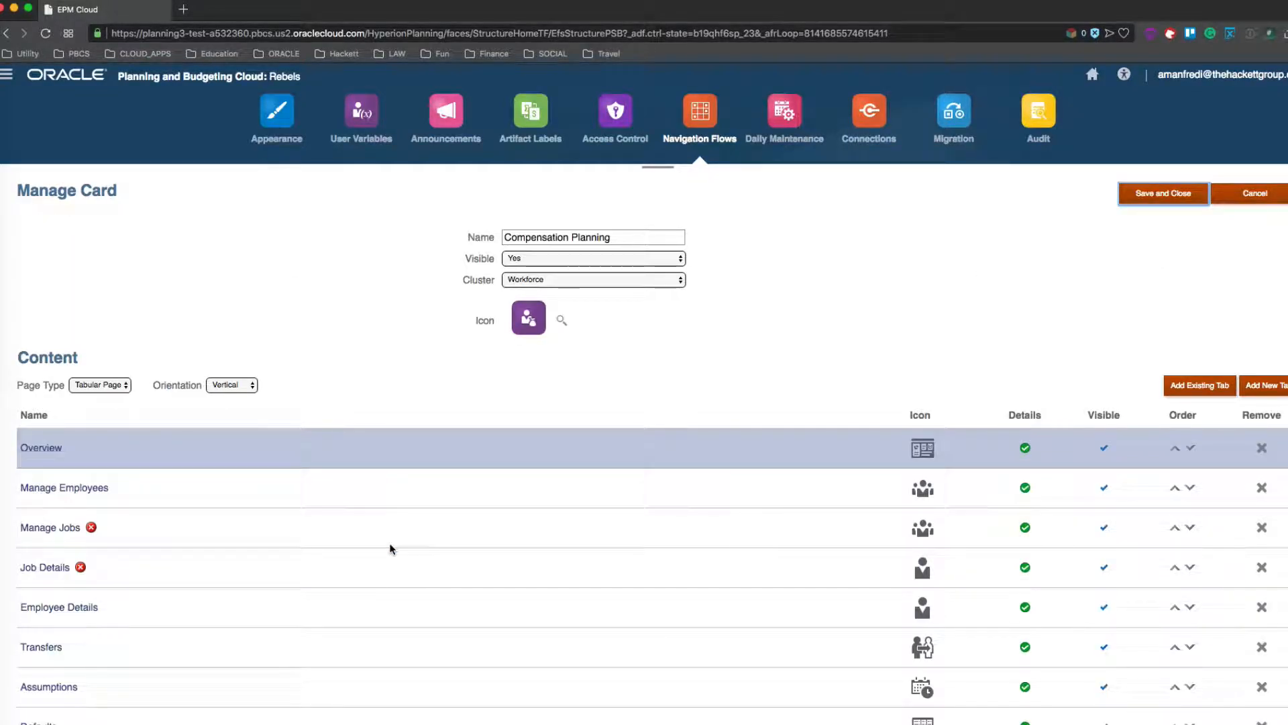
click(98, 480)
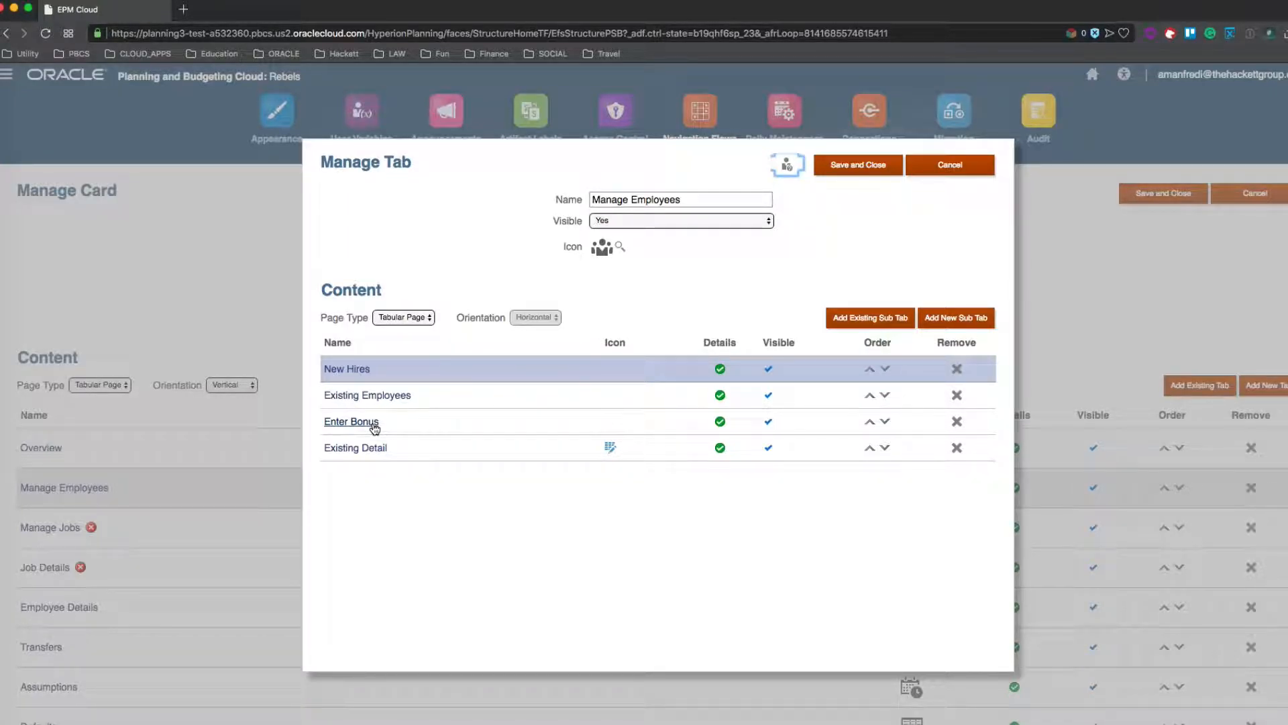
click(959, 168)
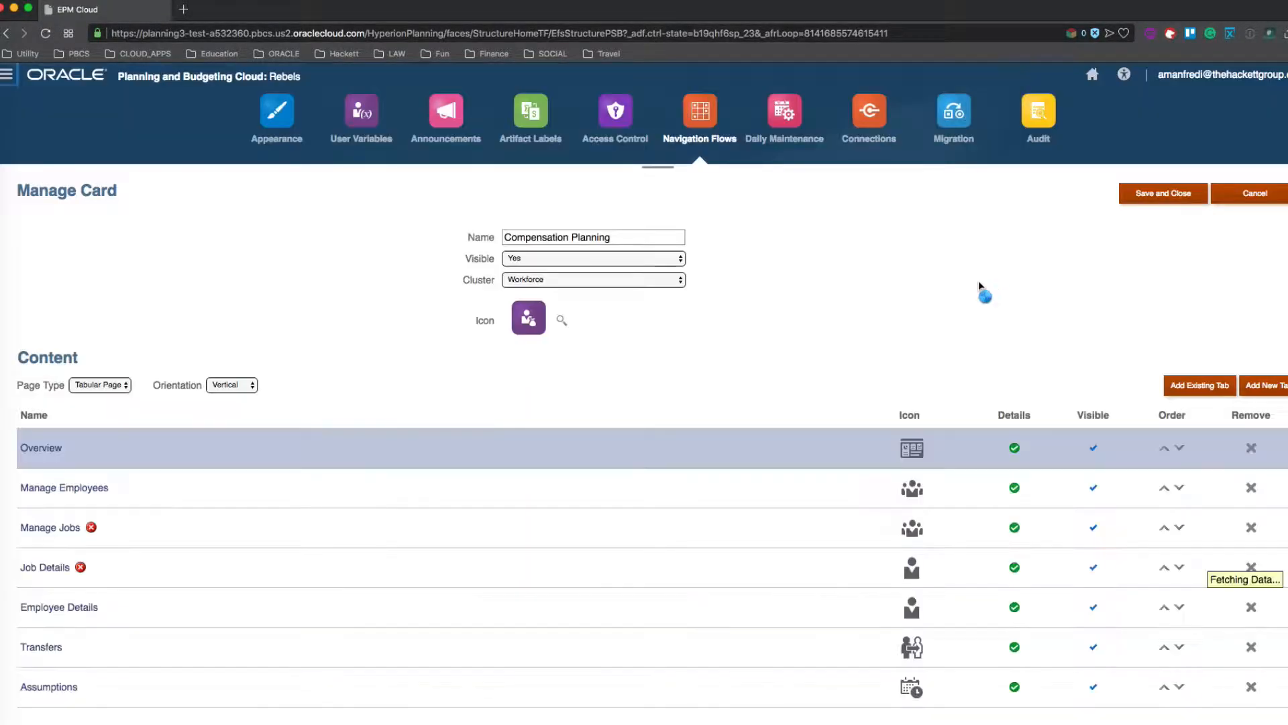
- Return to the home page, open the Dimensions editor and limit the Account dimension to the OEP_WFP cube
click(1092, 79)
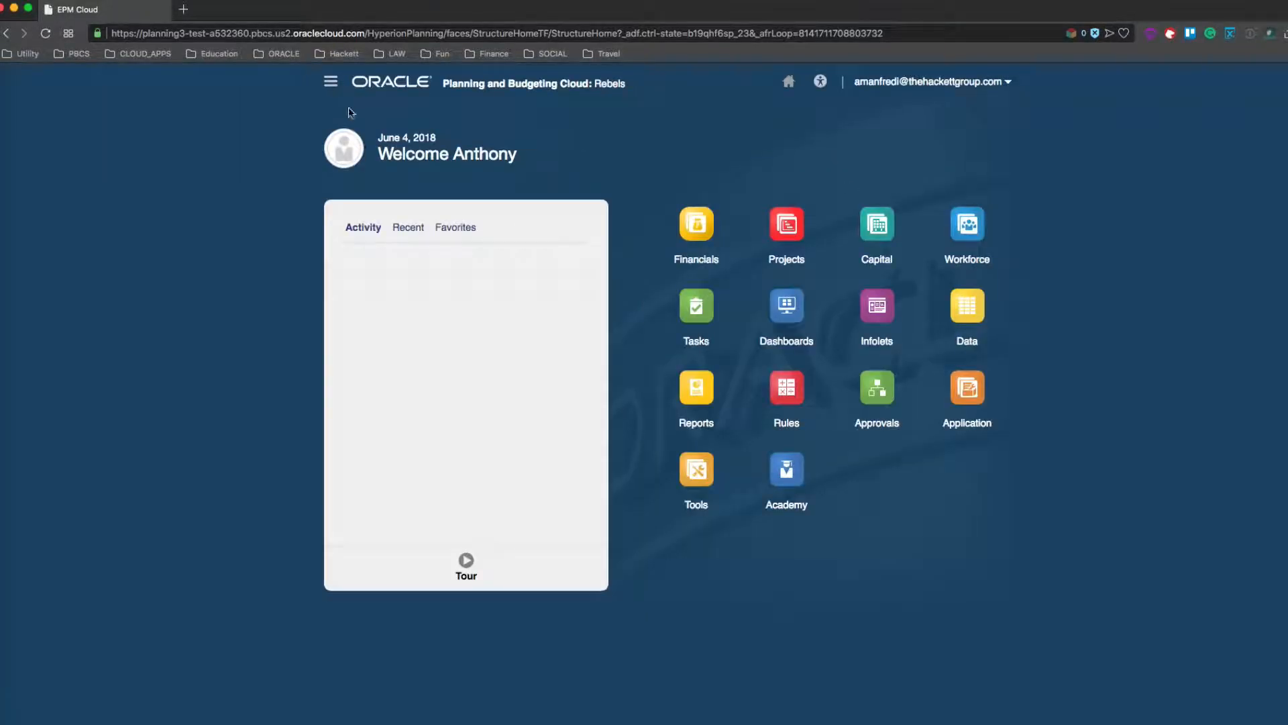
click(329, 84)
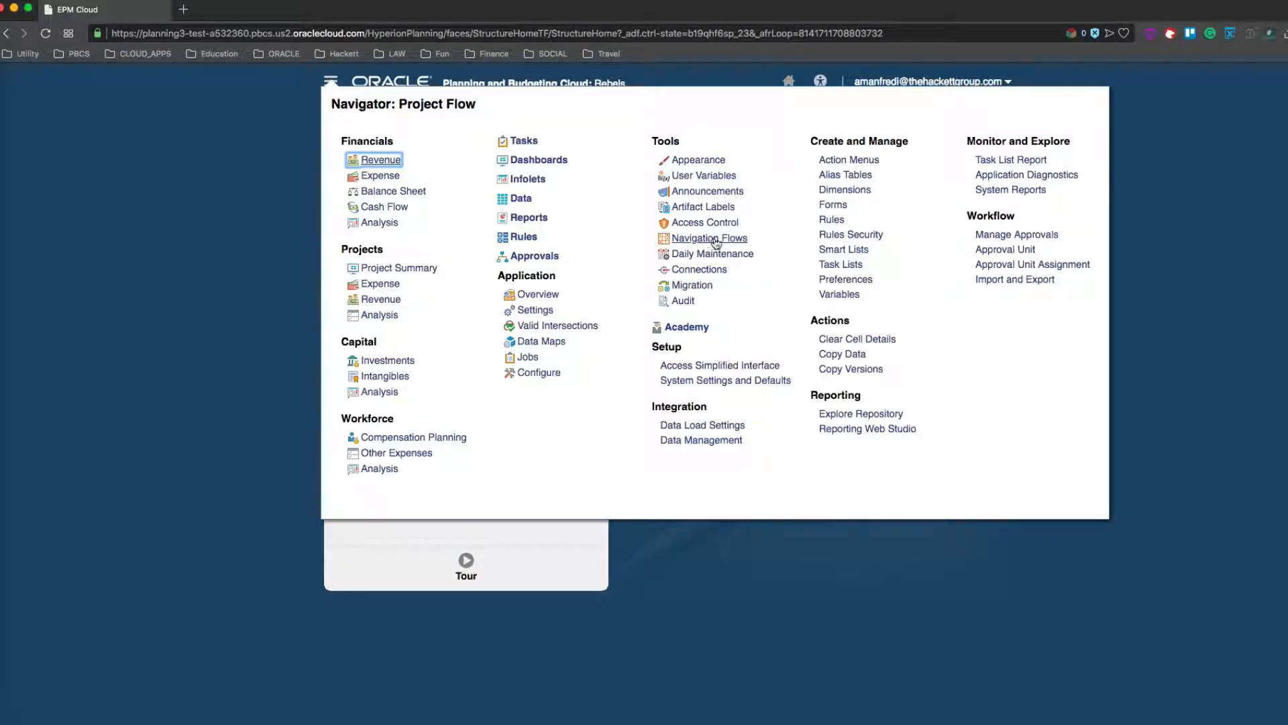
click(847, 191)
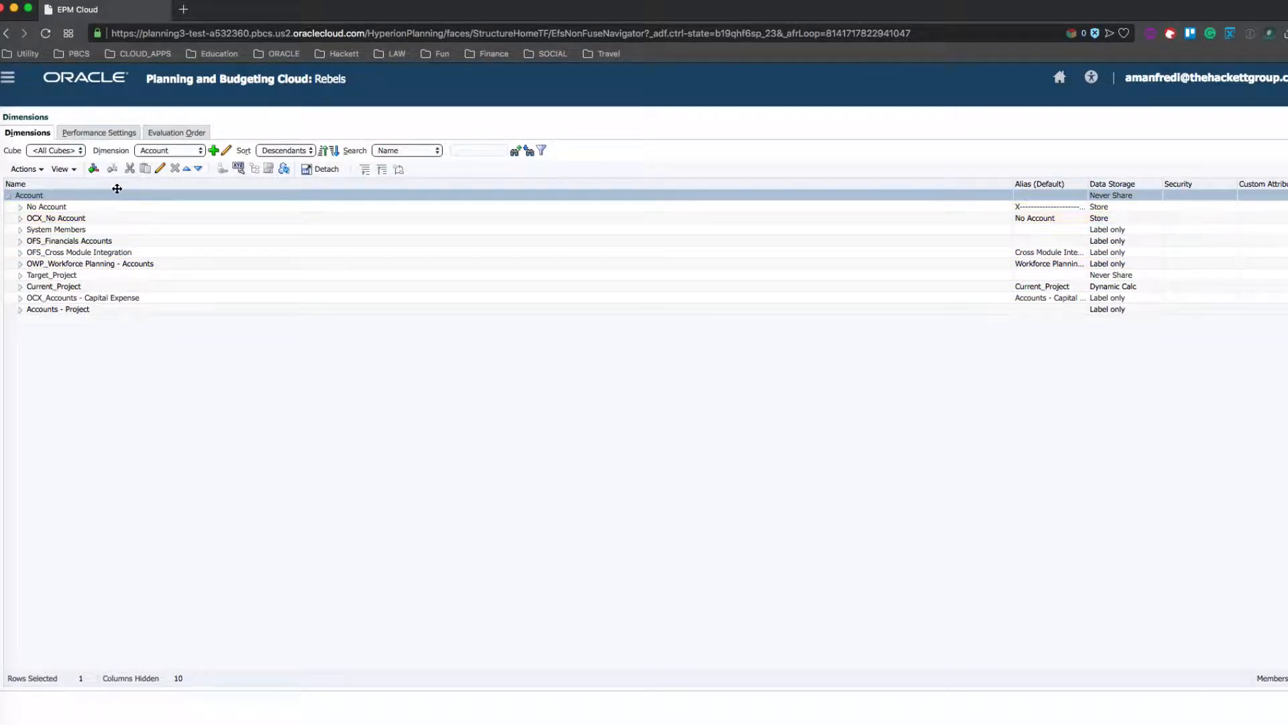
click(74, 151)
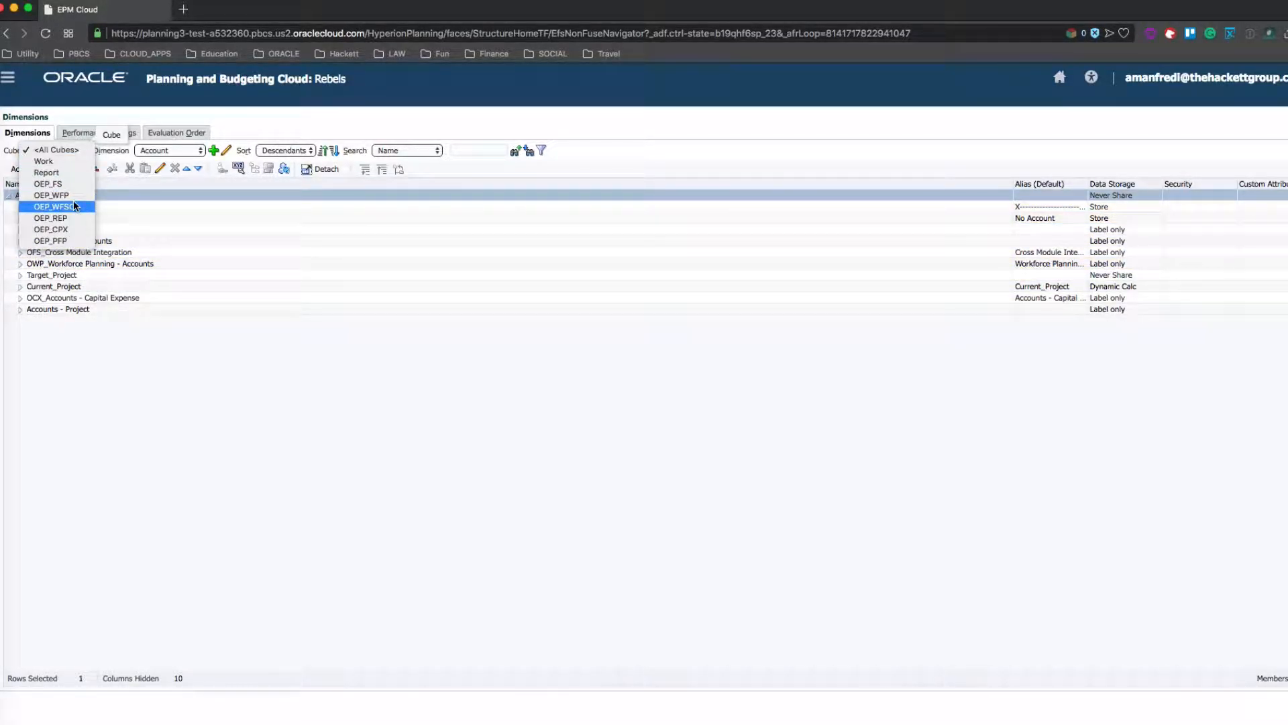
click(80, 196)
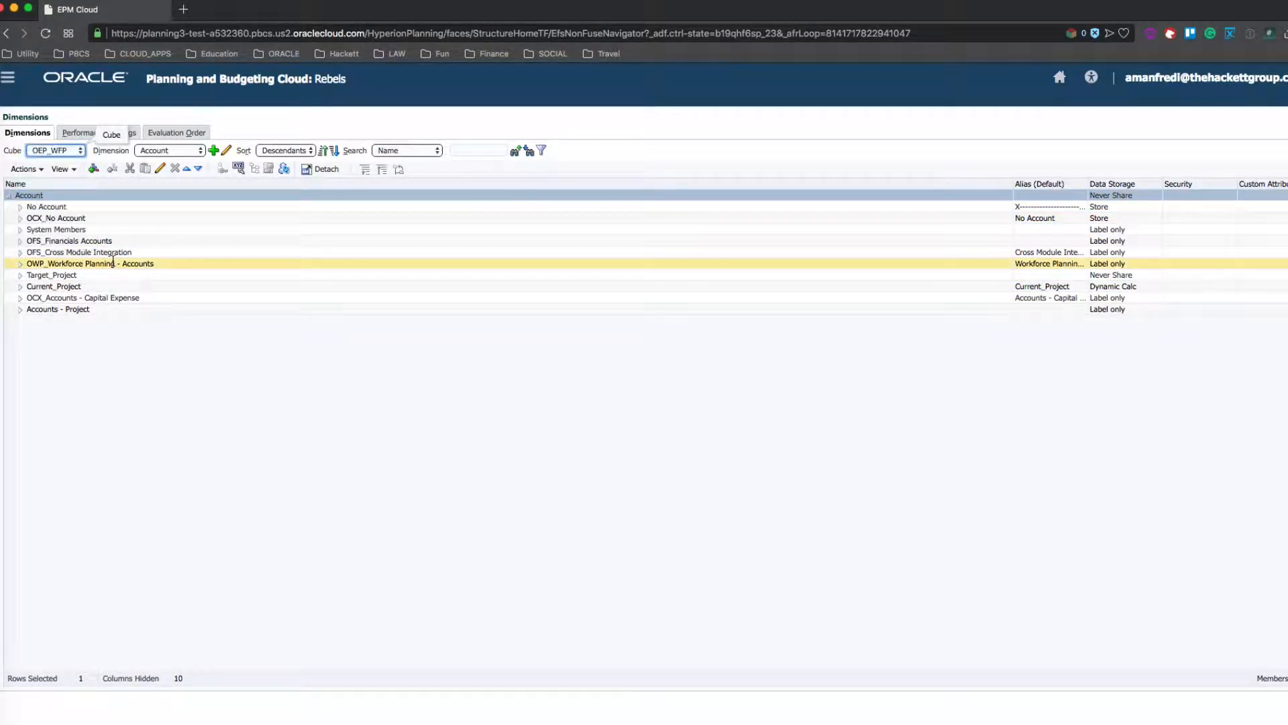
- Expand OWP_Workforce Planning - Accounts through Workforce Expenses and Total Compensation to the members under OWP_Total Earnings
click(20, 231)
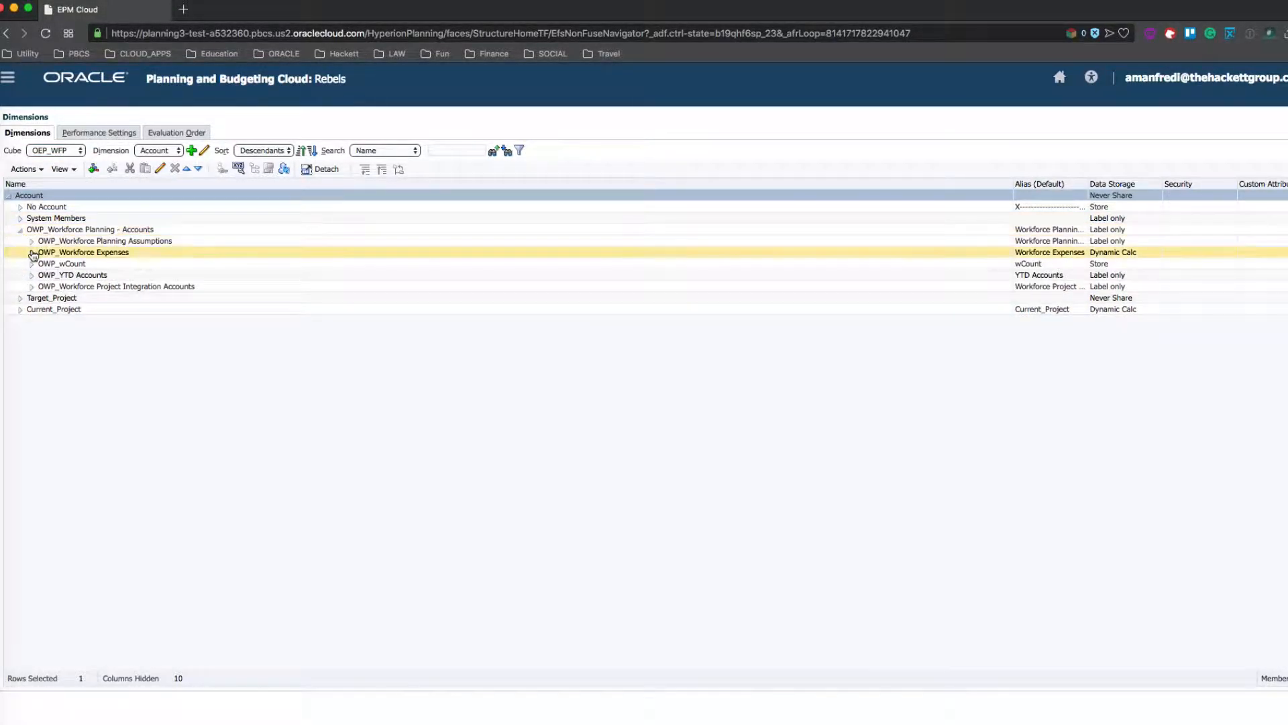
click(31, 254)
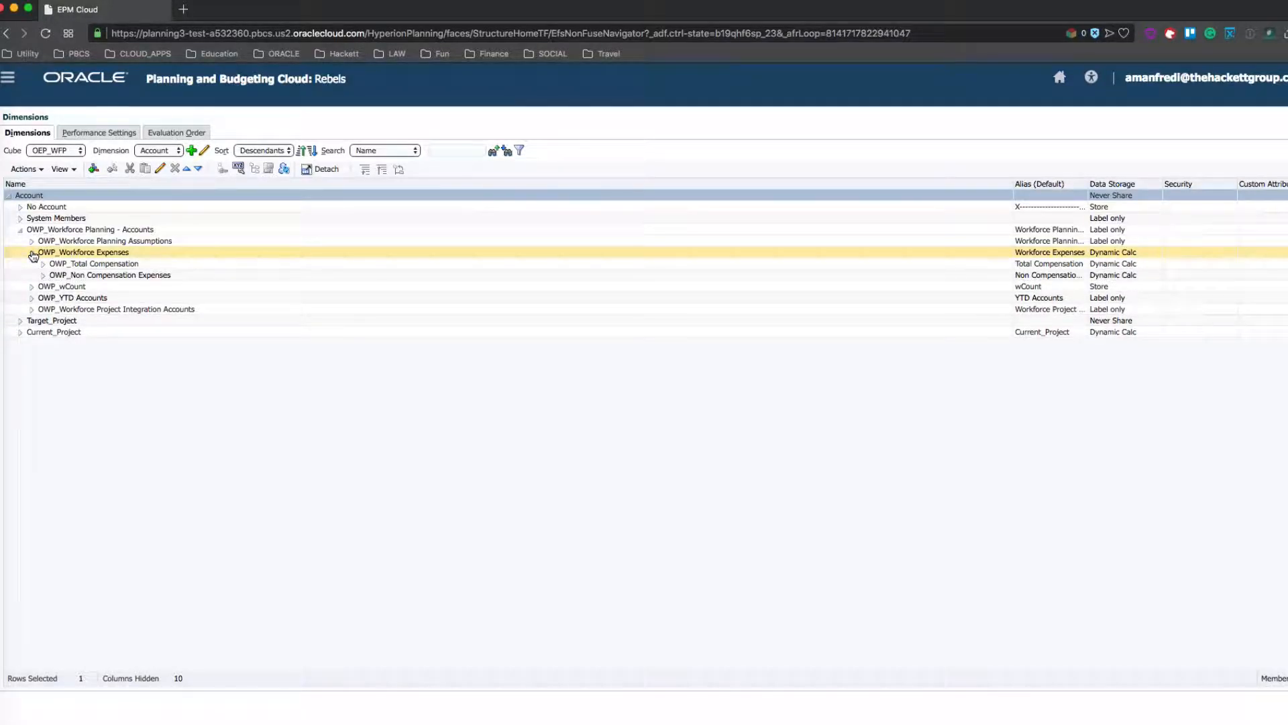
click(43, 265)
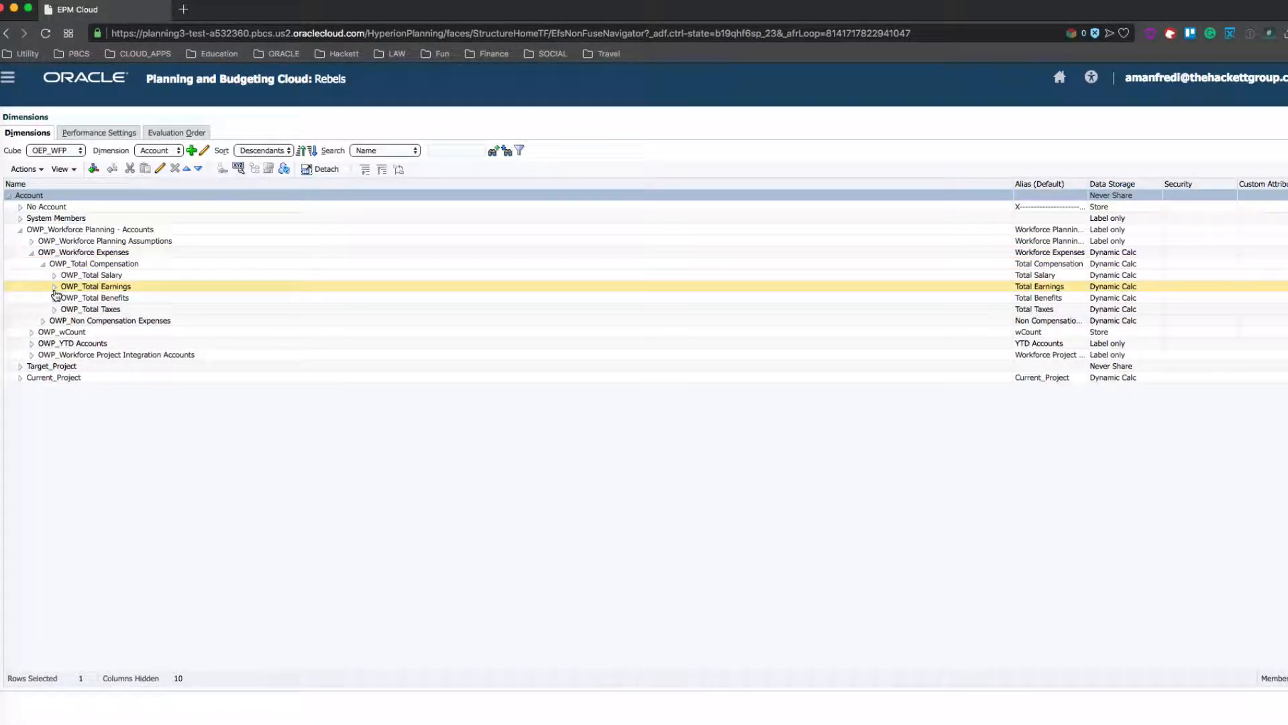
click(54, 287)
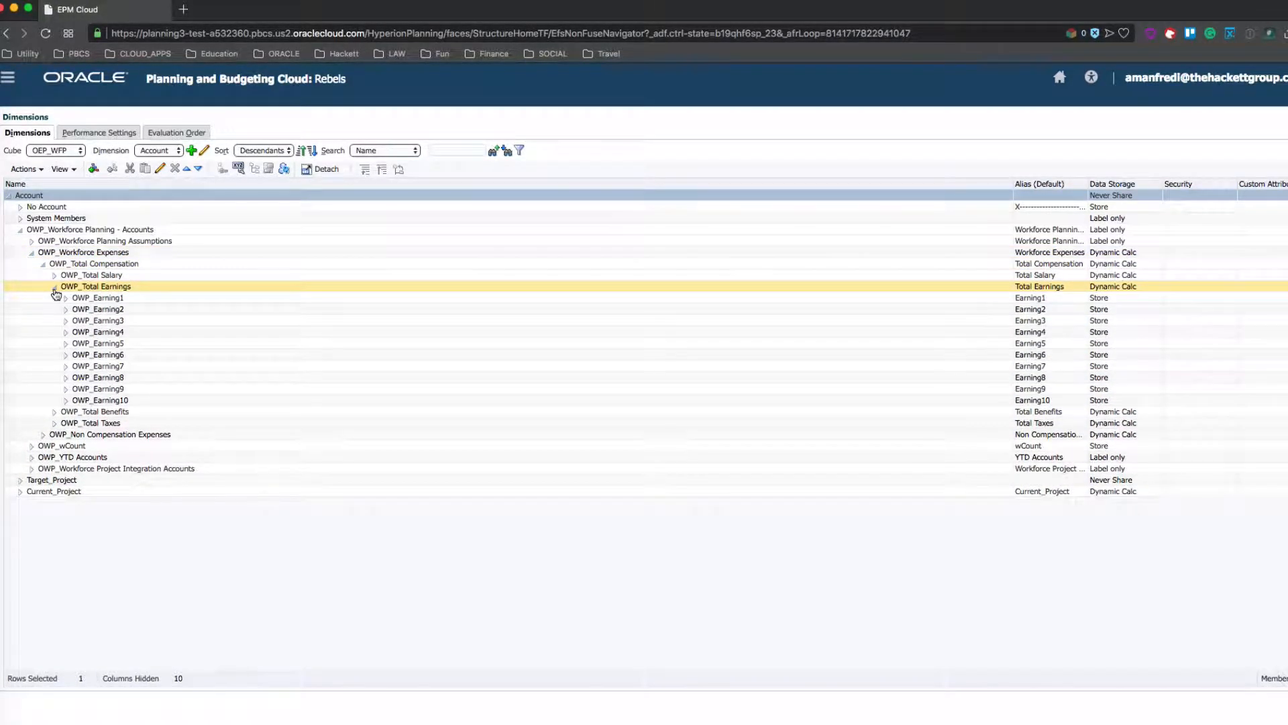
scroll(132, 299, down, 3)
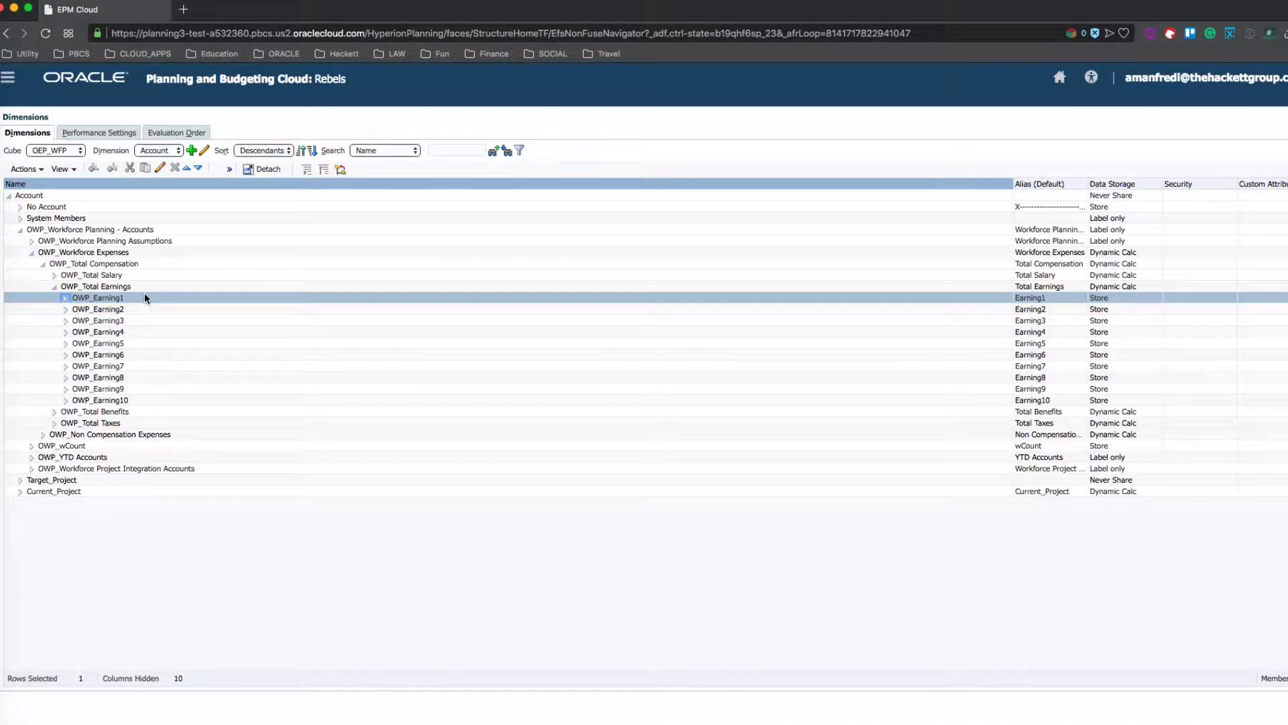
- Open the OWP_Earning1 member for editing and show its member formula for the OEP_WFP cube
click(112, 300)
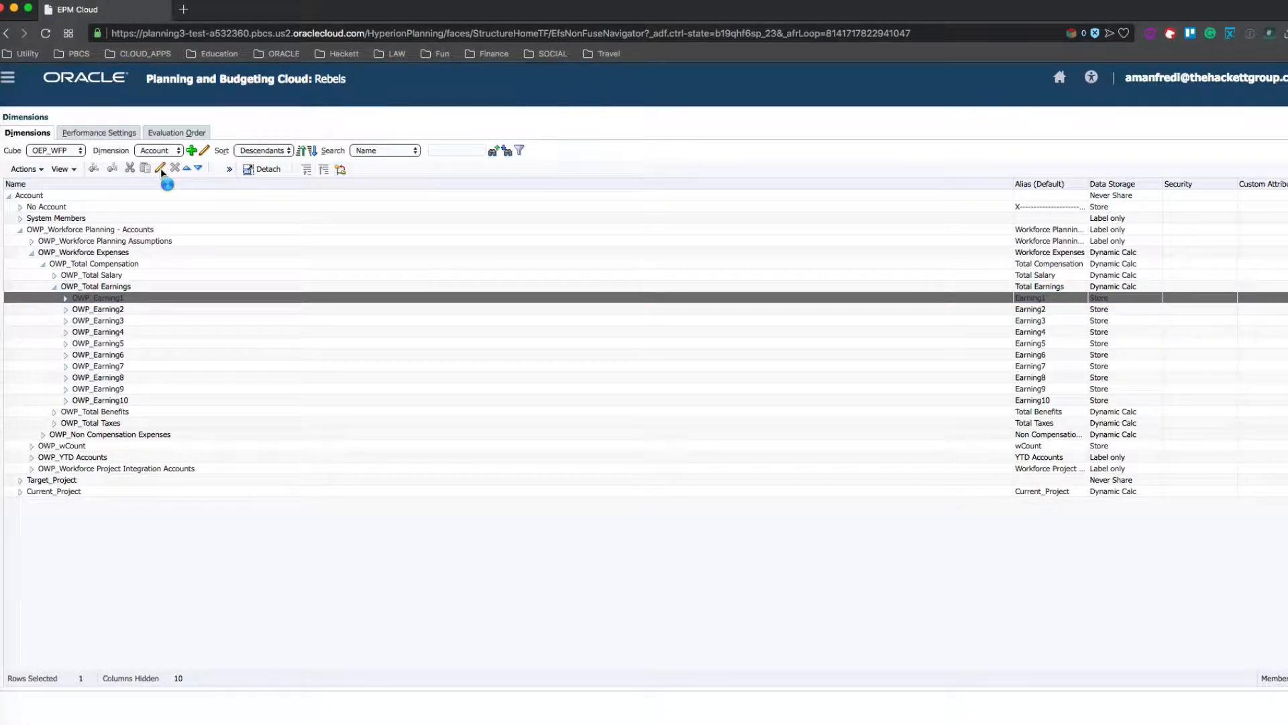
click(160, 168)
click(142, 152)
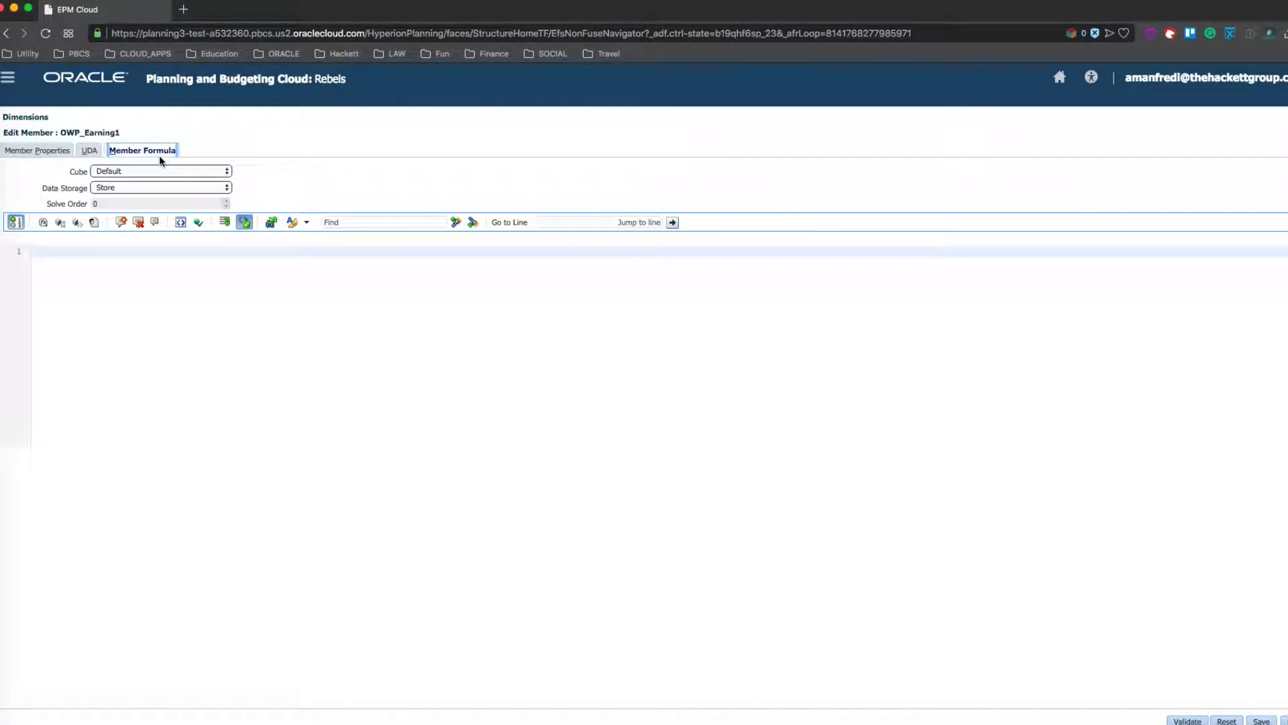
click(152, 173)
click(164, 182)
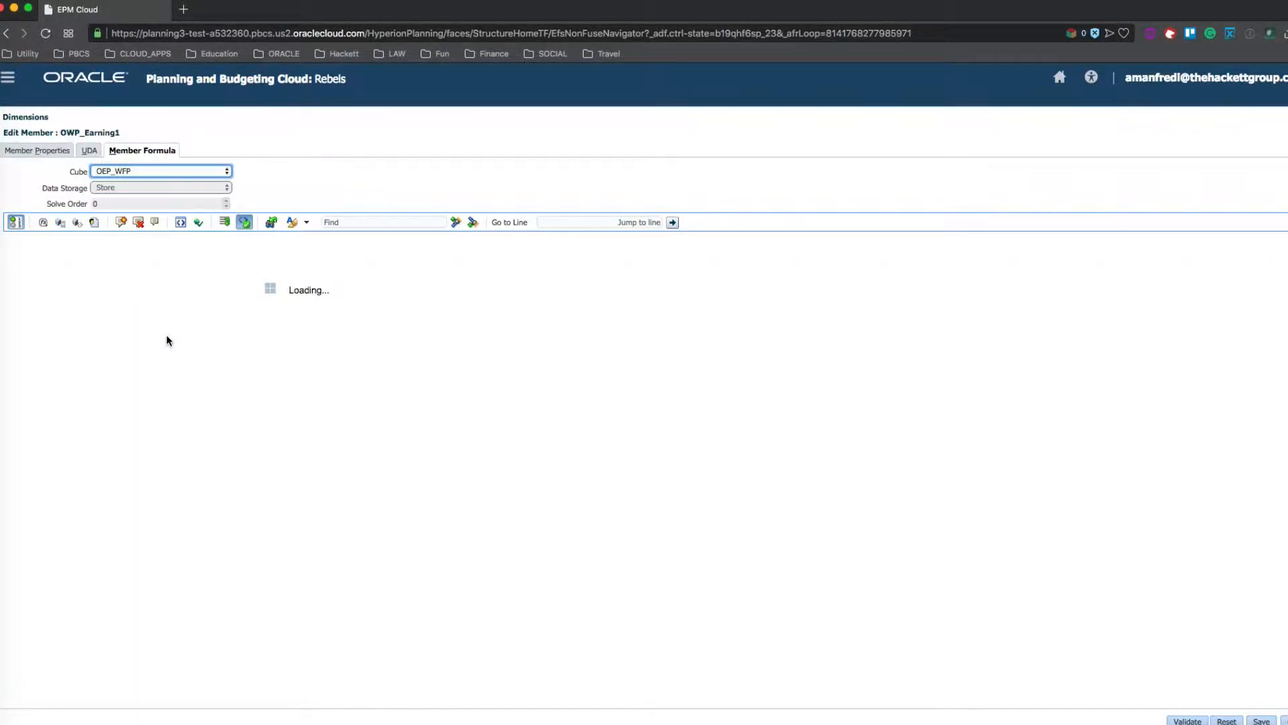
- Copy the entire OWP_Earning1 member formula into the empty Edit3 document in the text editor
click(226, 308)
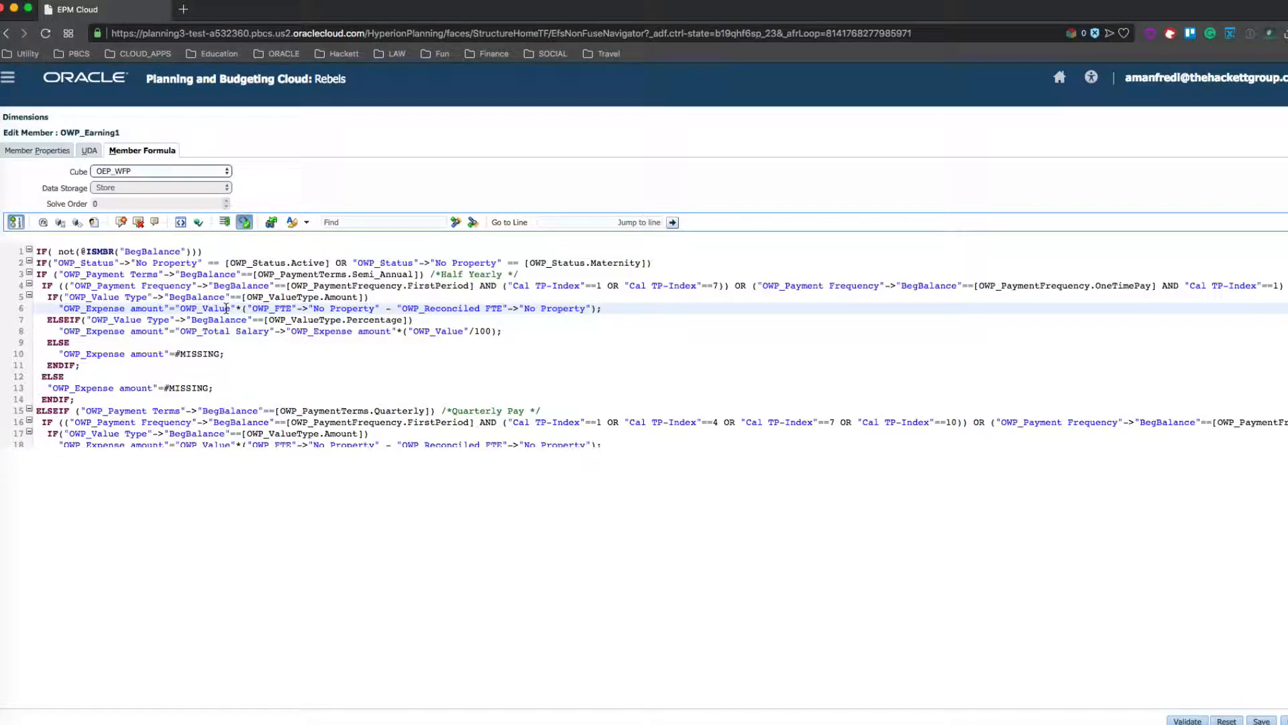
key(super+a)
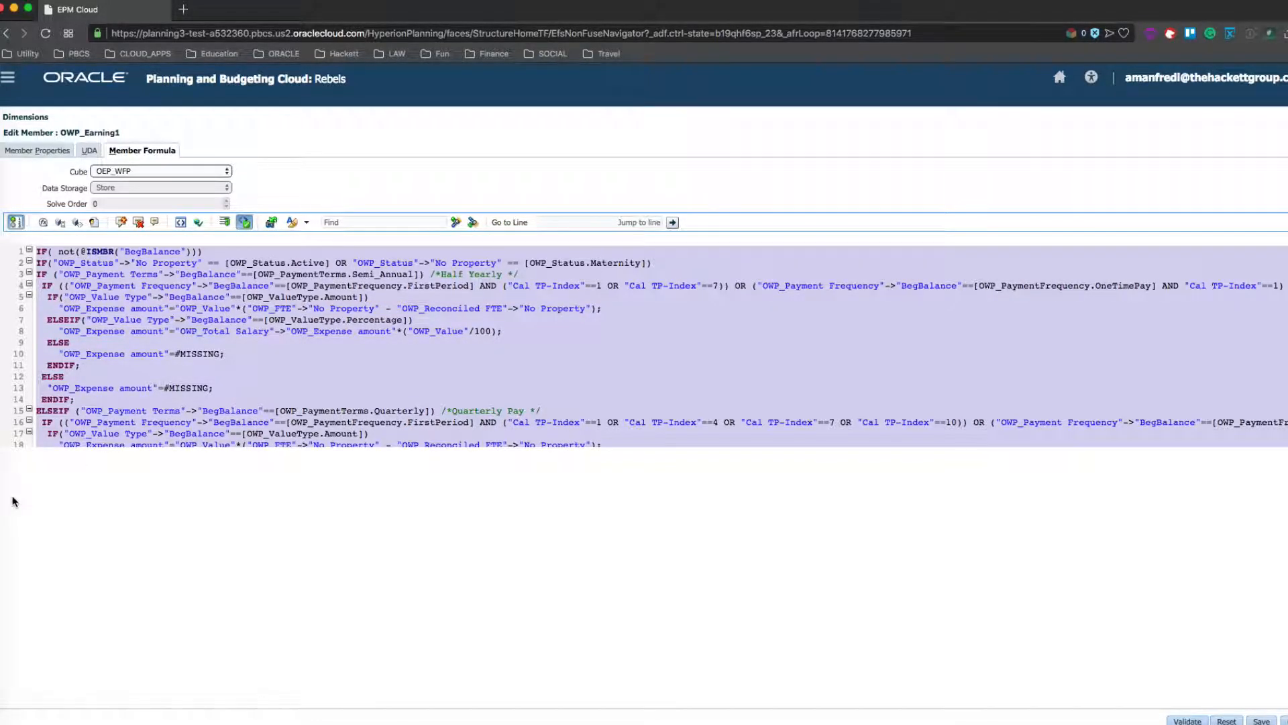
click(2, 422)
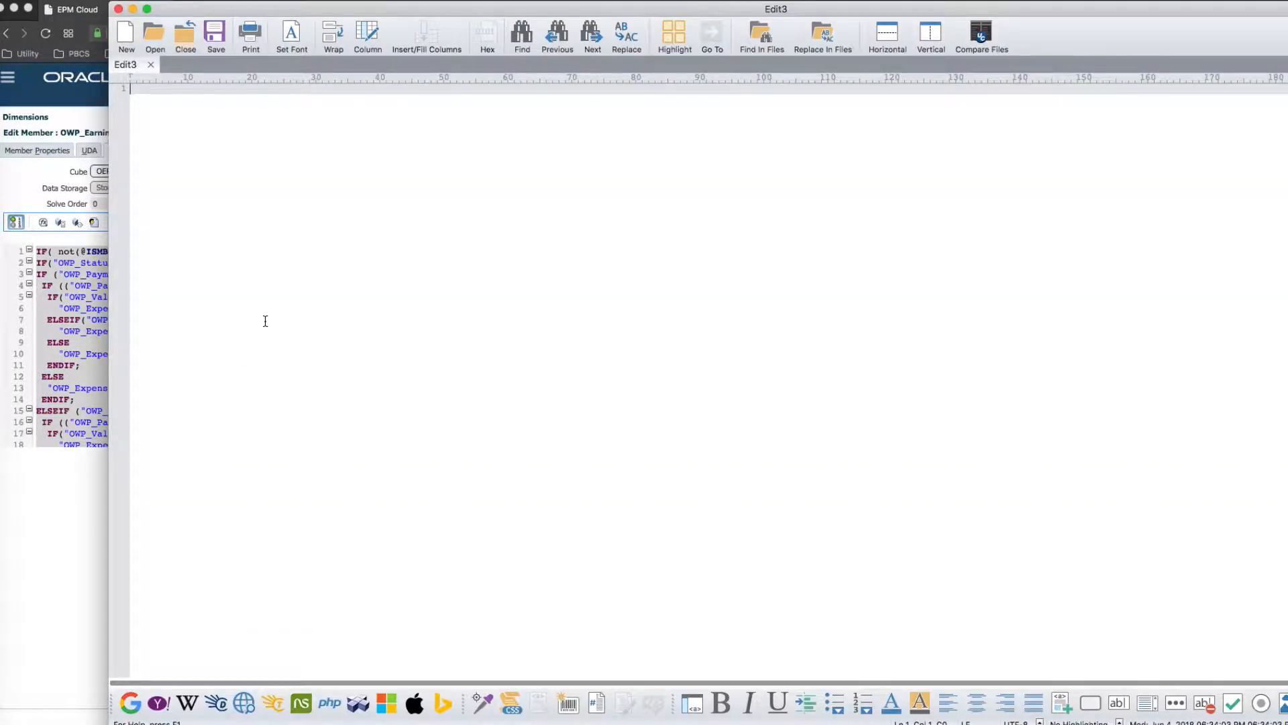
key(super+v)
- Apply Hyperion Calc Scripts syntax highlighting to the pasted formula and enlarge the editor window
click(269, 0)
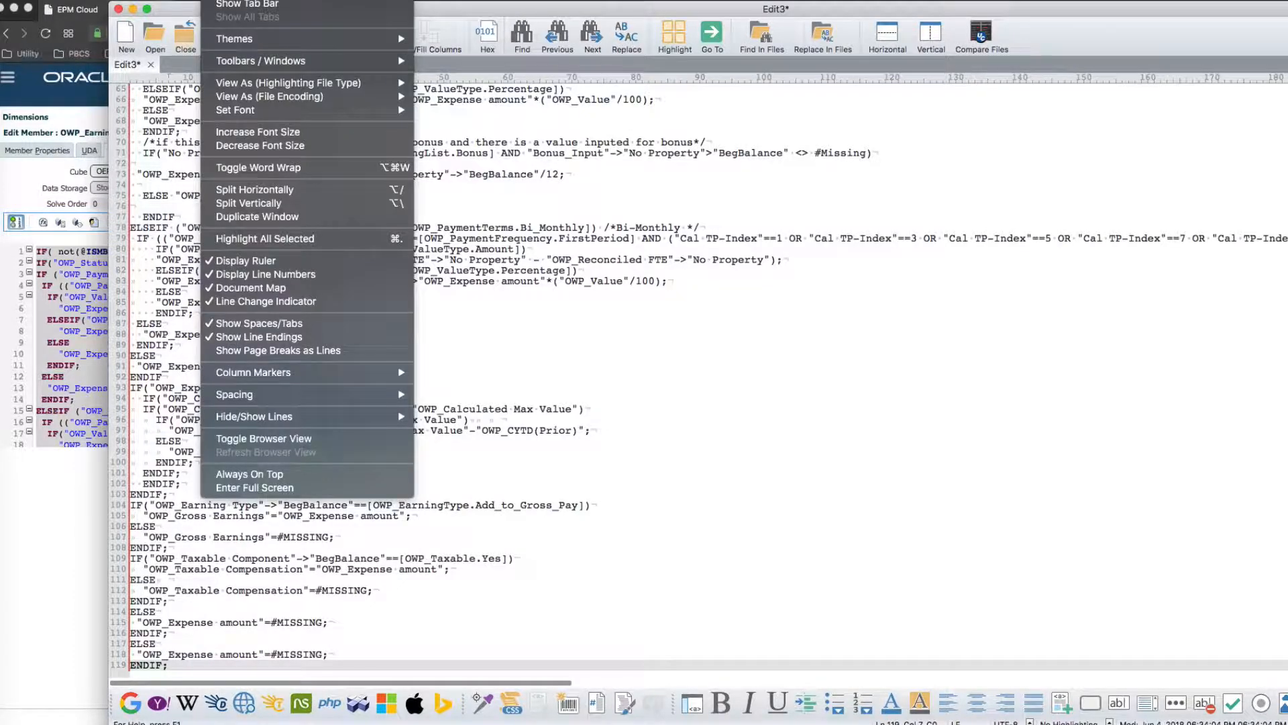
mouse_move(366, 84)
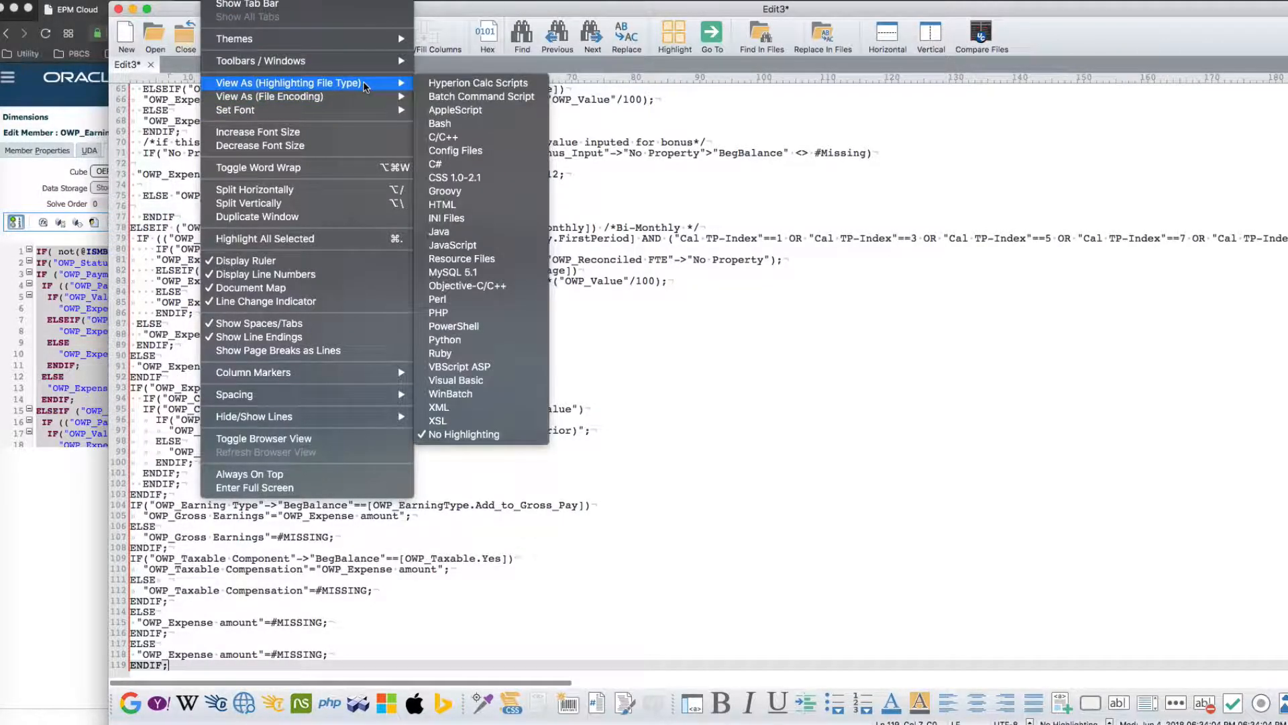
click(511, 84)
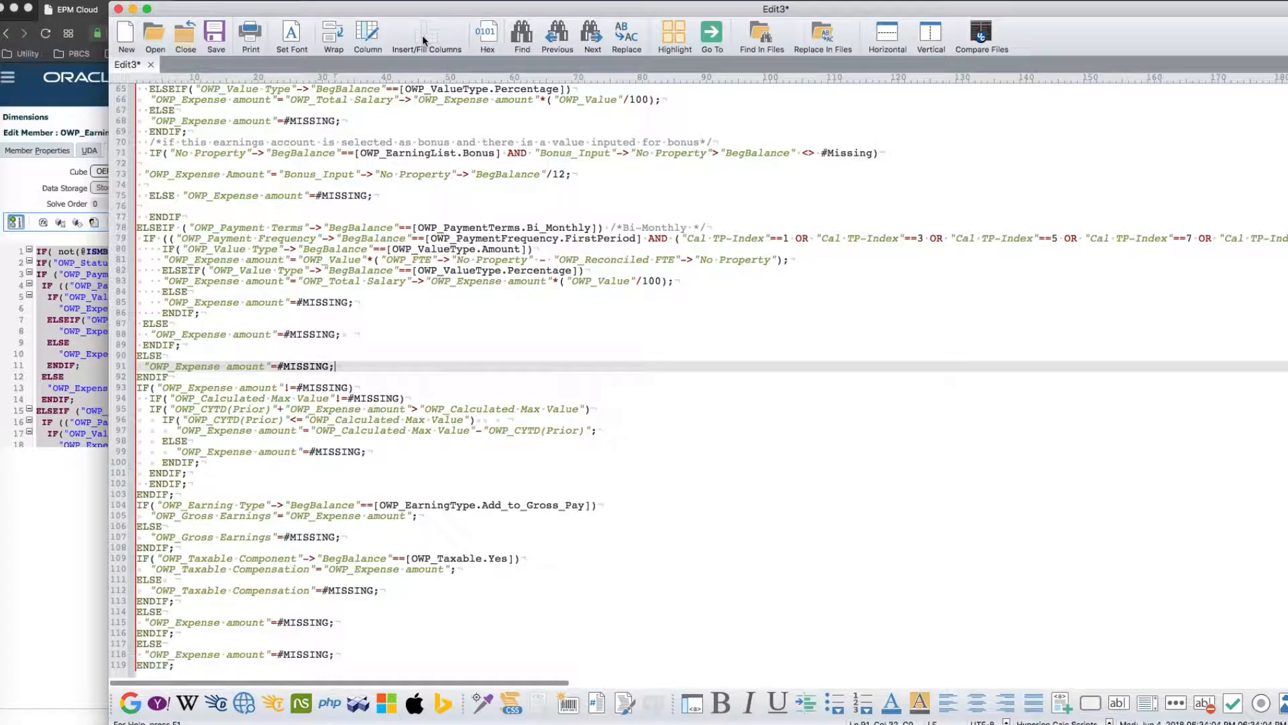
double_click(439, 9)
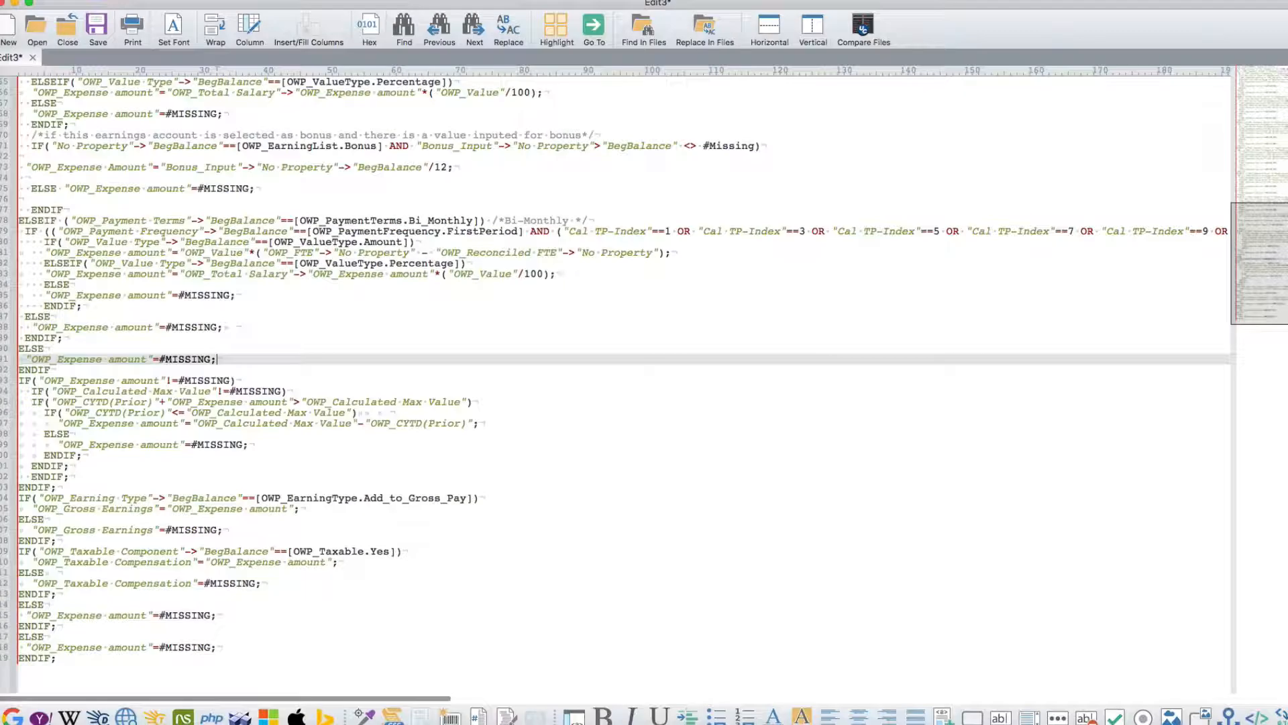
- Examine the formula's payment-term branches from its beginning, including the full width of the month options condition
click(398, 262)
scroll(392, 264, up, 20)
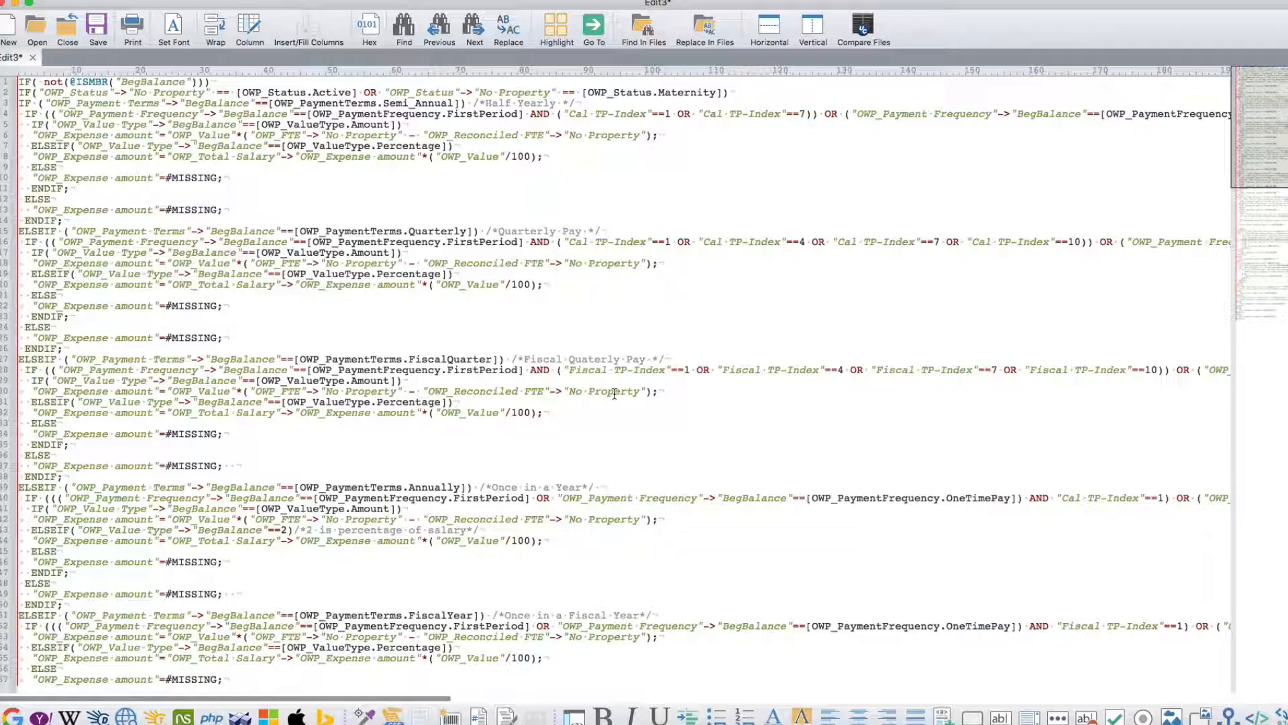
scroll(614, 393, down, 1)
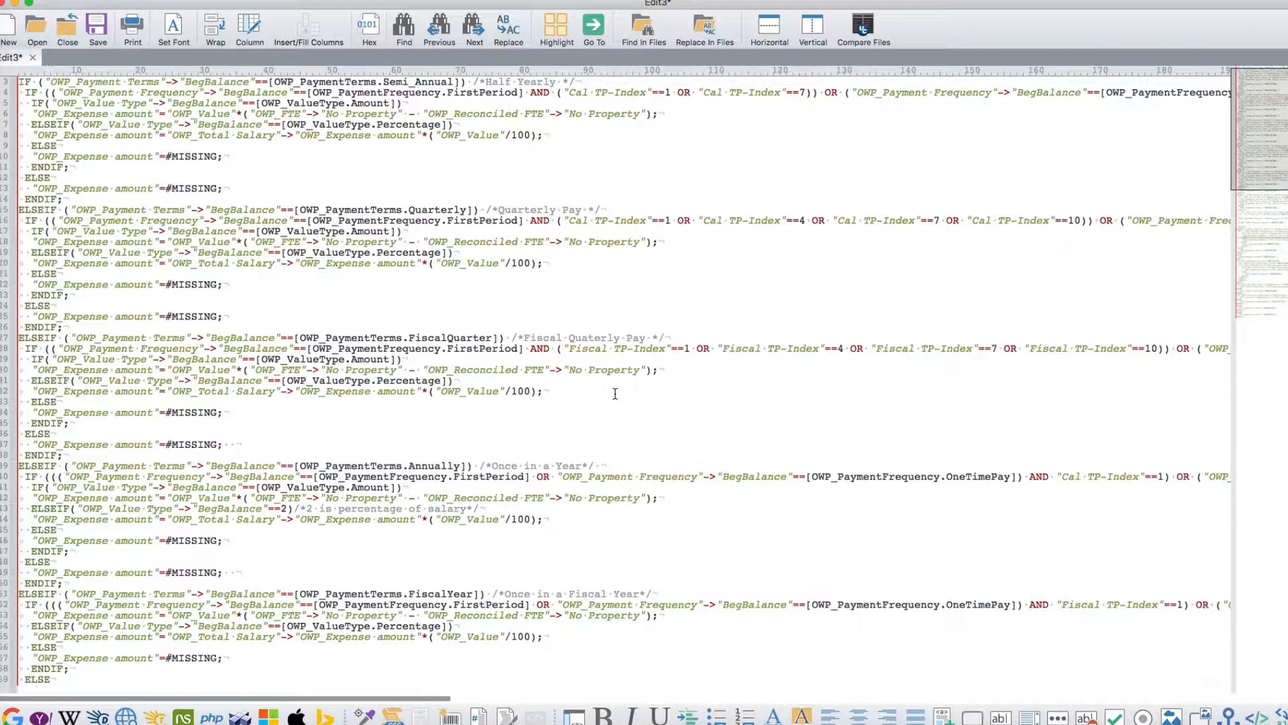
scroll(614, 394, down, 6)
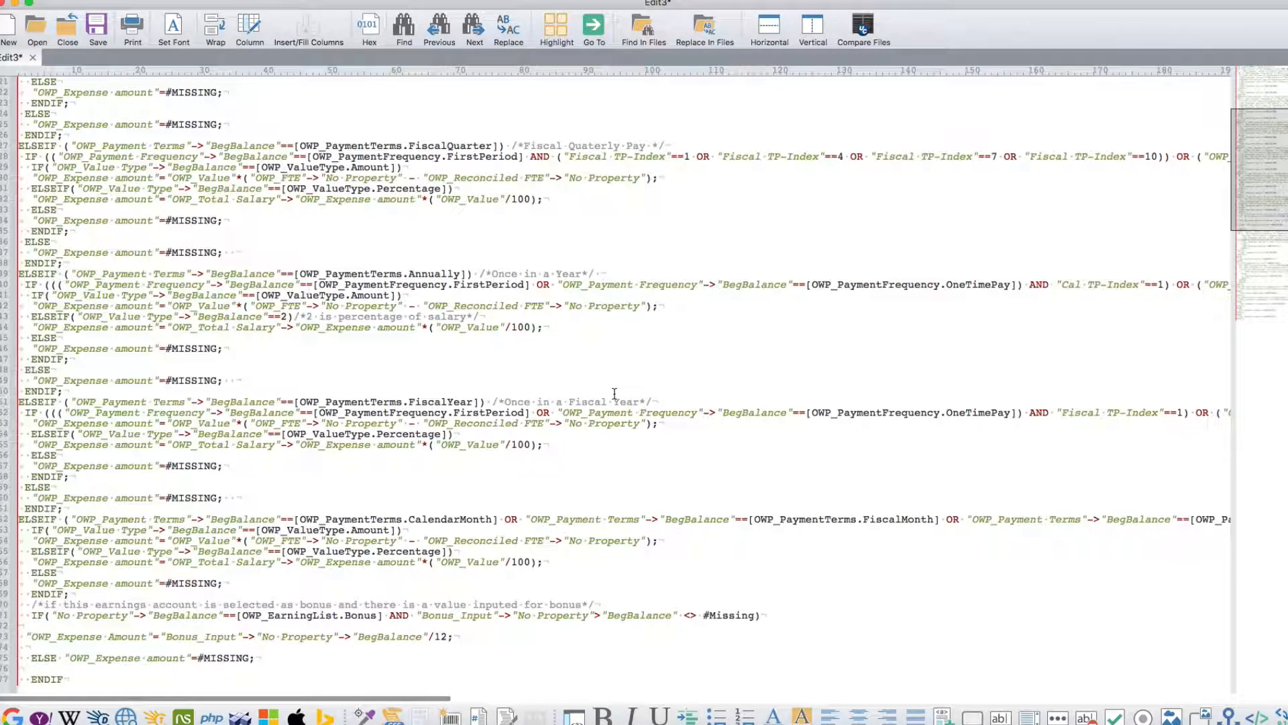
scroll(616, 430, down, 1)
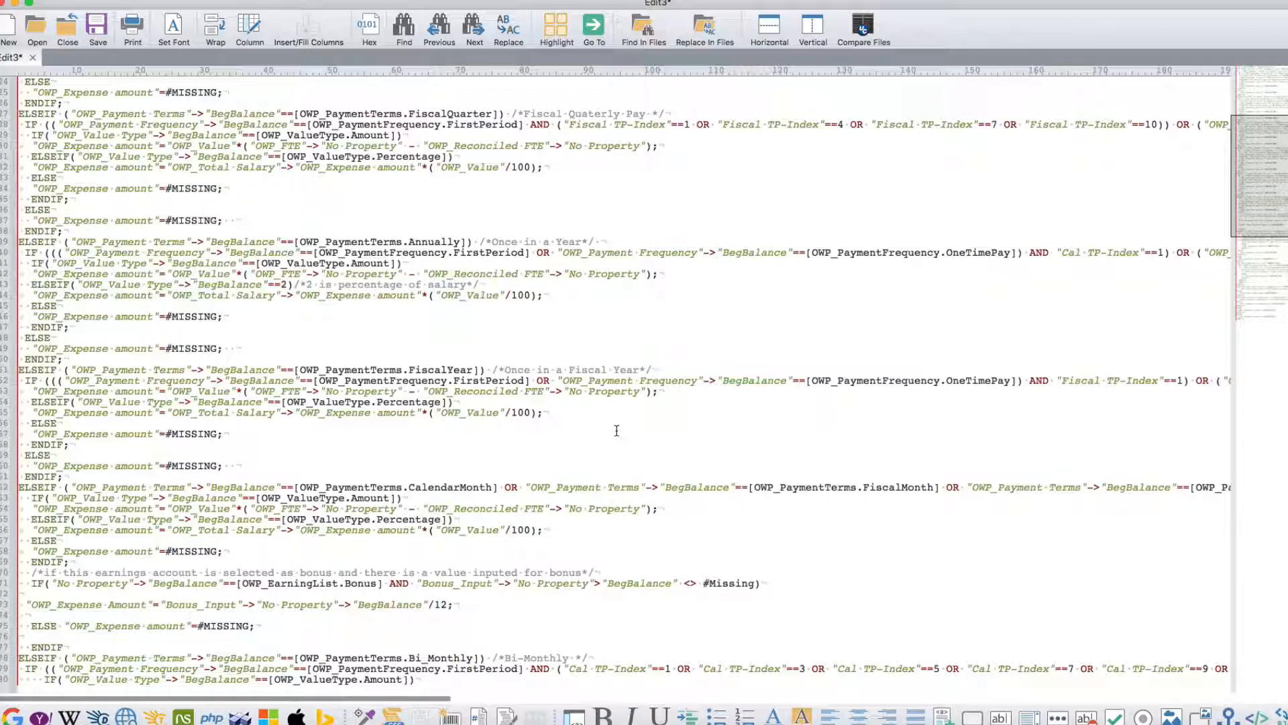
scroll(616, 430, down, 2)
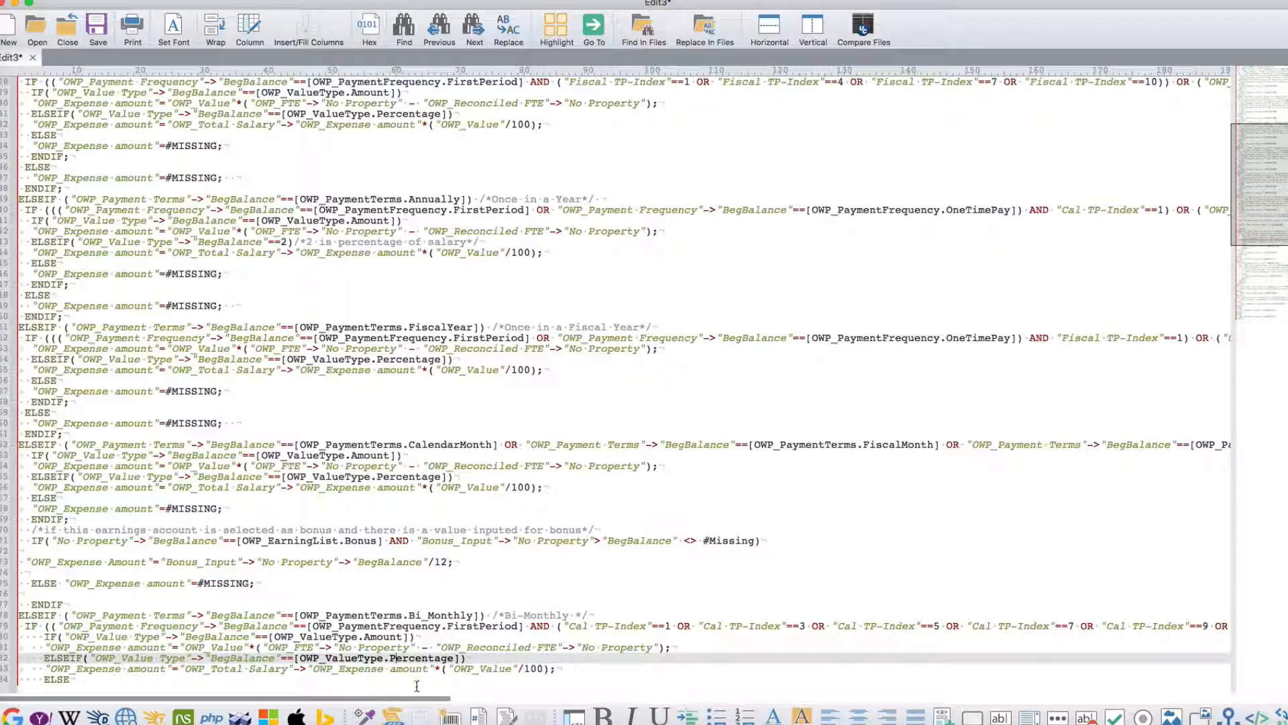
drag(416, 698, 707, 691)
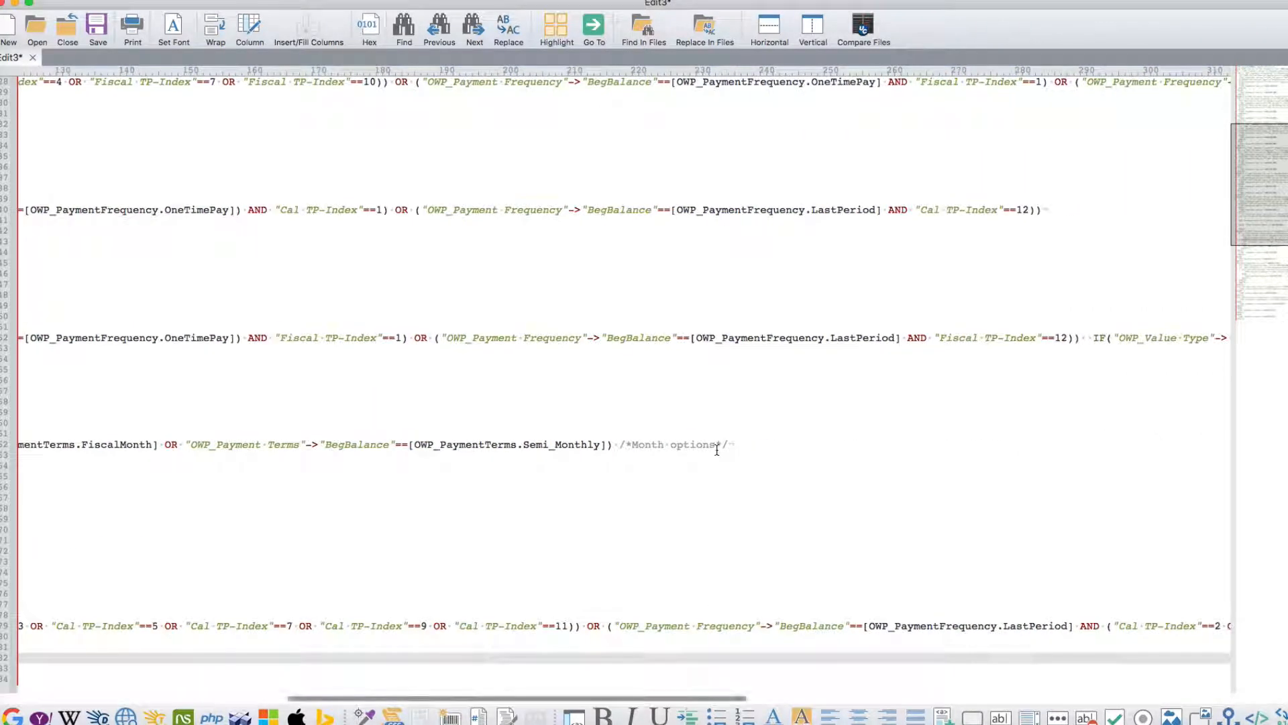
drag(630, 698, 255, 696)
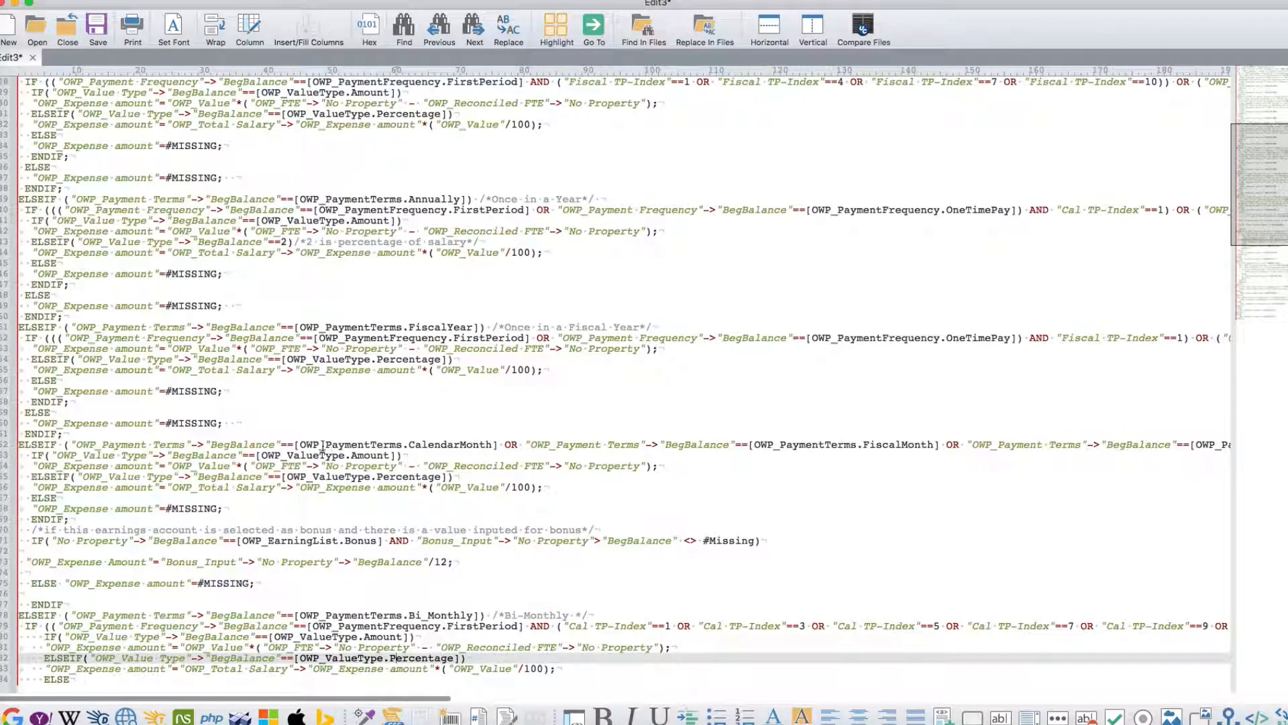
- Examine the custom bonus block after the month options, covering its Bonus_Input condition, expense calculation, ELSE and ENDIF
click(94, 516)
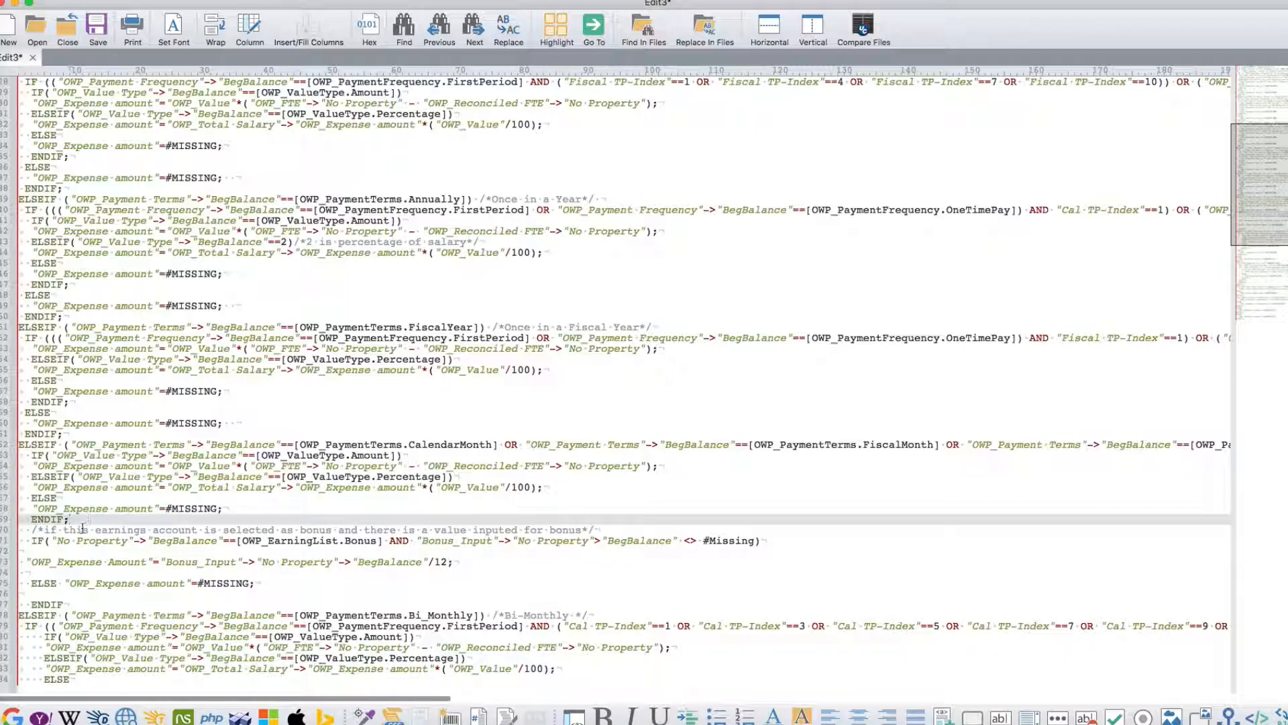
click(121, 561)
drag(24, 541, 303, 581)
click(297, 598)
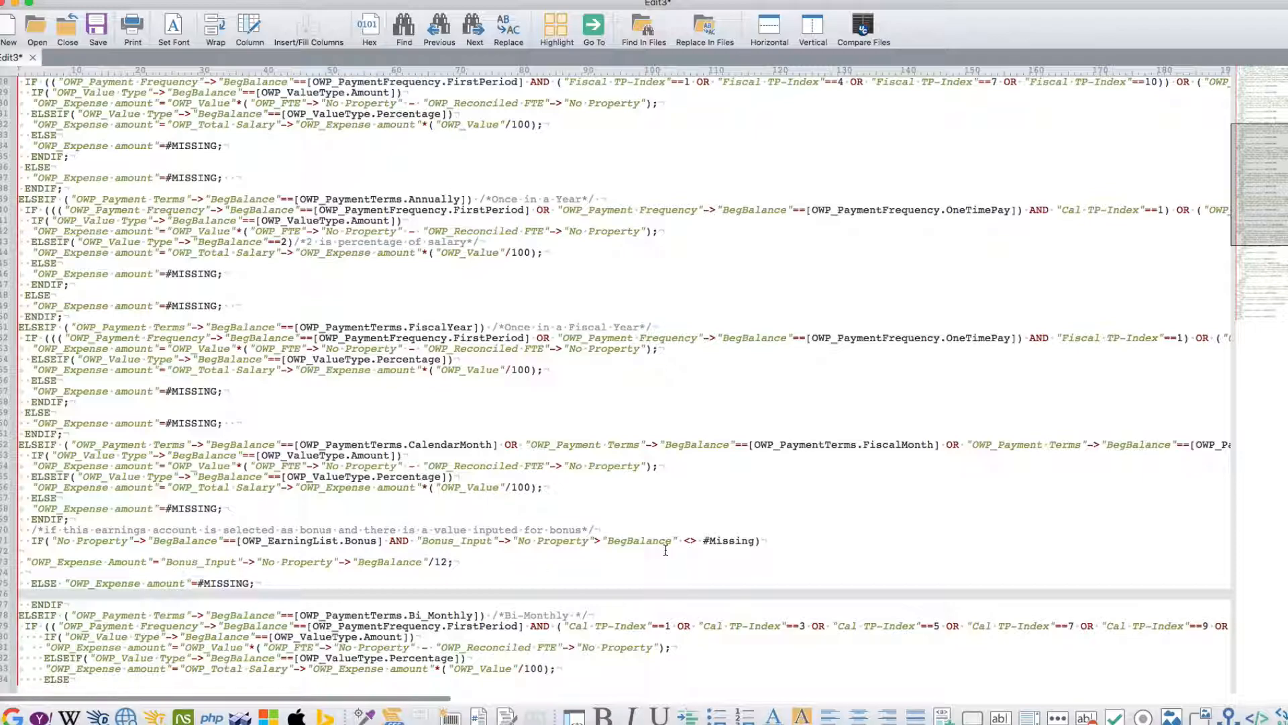
click(73, 603)
scroll(80, 604, down, 2)
scroll(81, 604, down, 5)
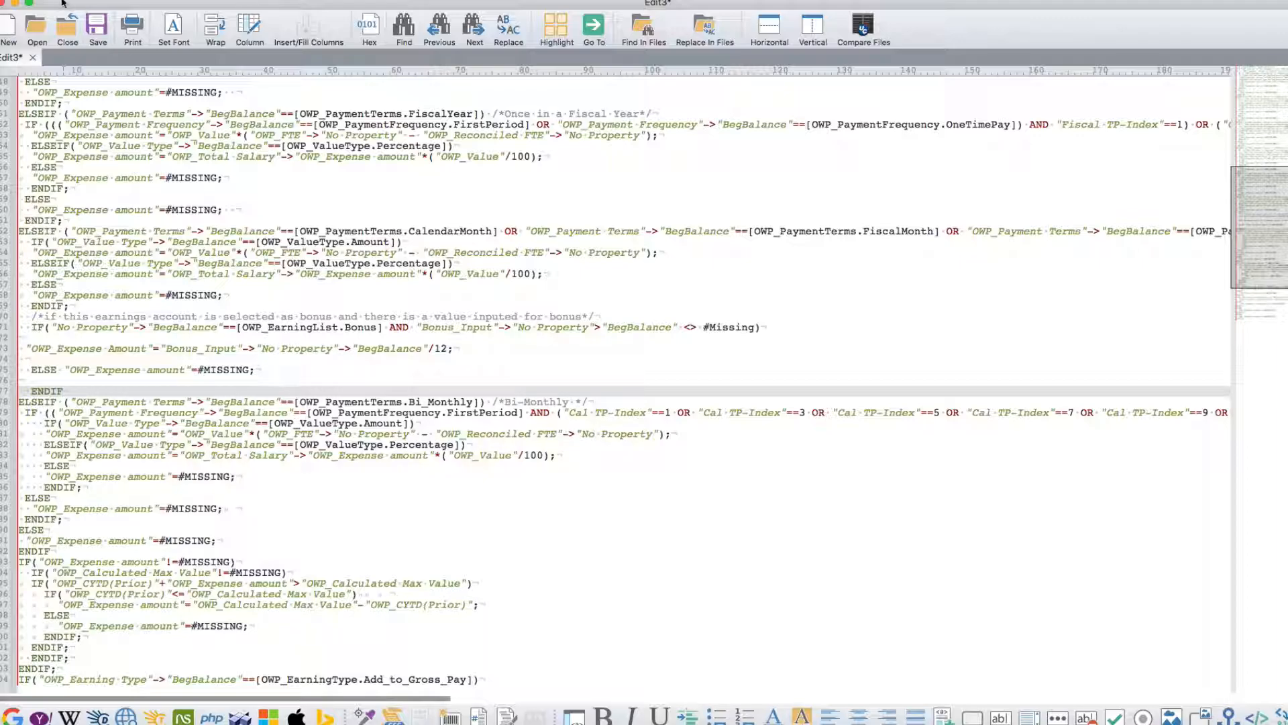
- Switch back to the browser, validate the OWP_Earning1 formula for OEP_WFP, and leave the member editor
click(14, 3)
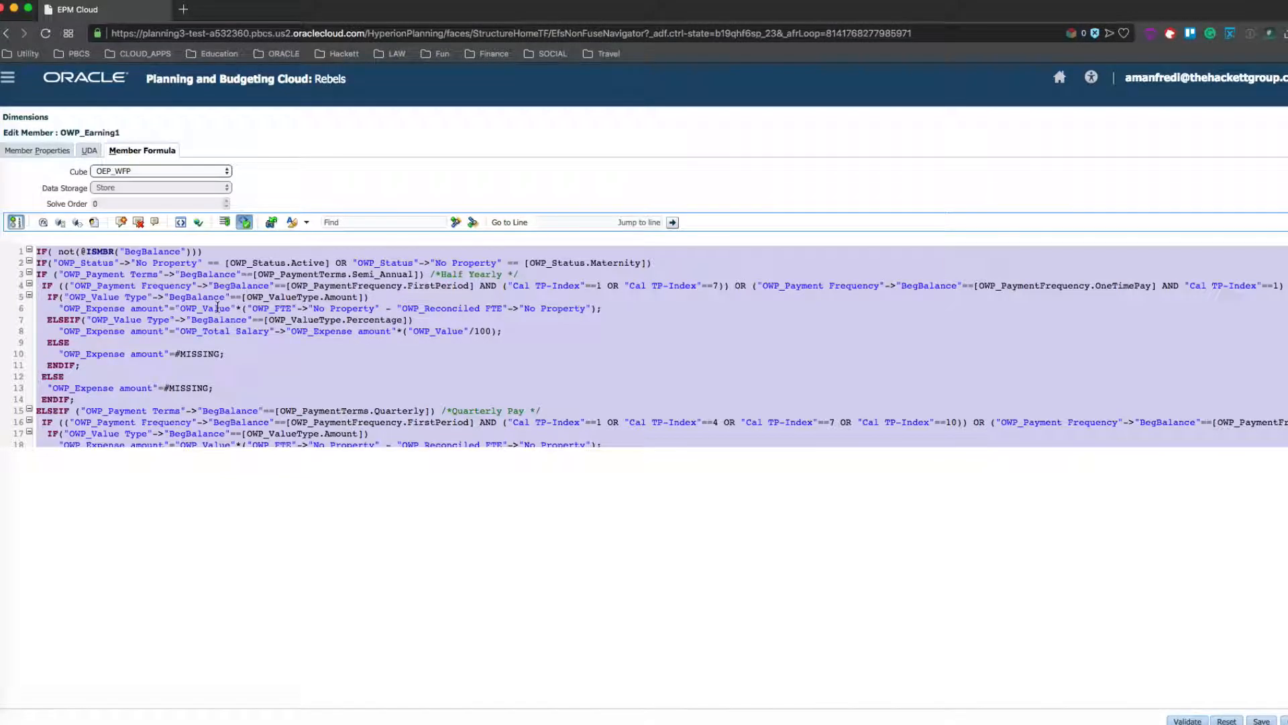
click(217, 298)
click(1187, 720)
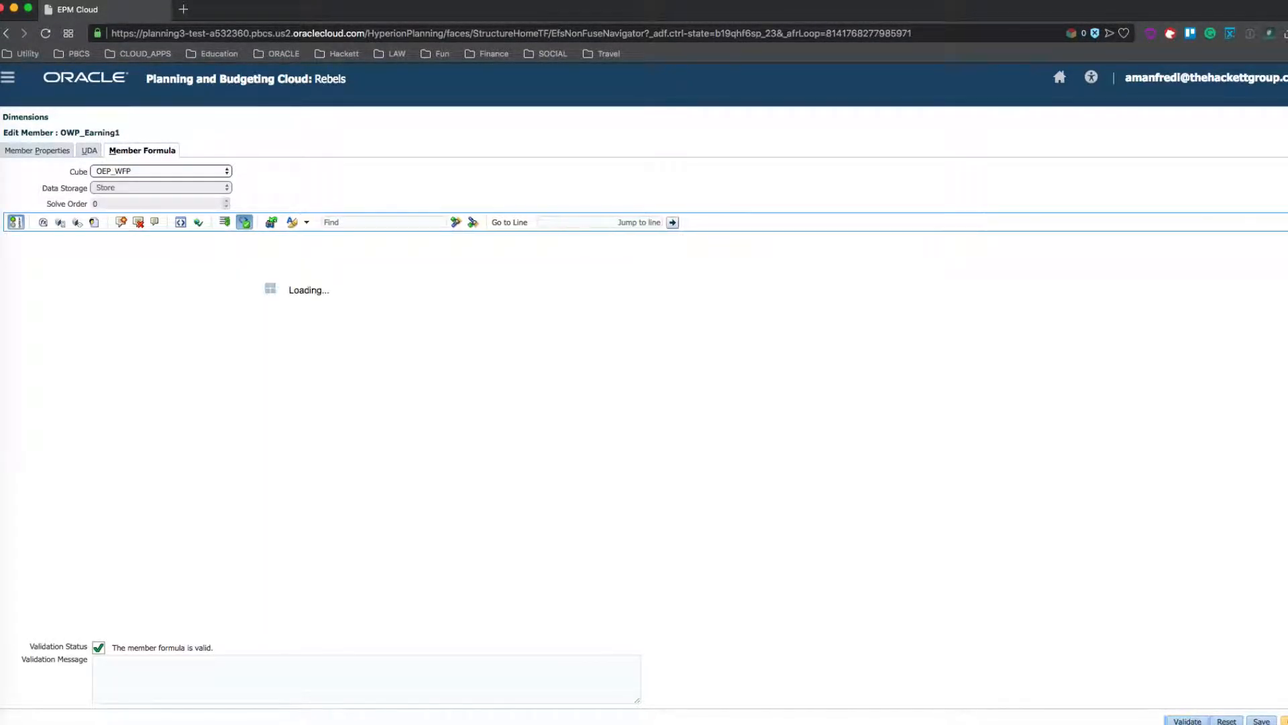
click(1280, 720)
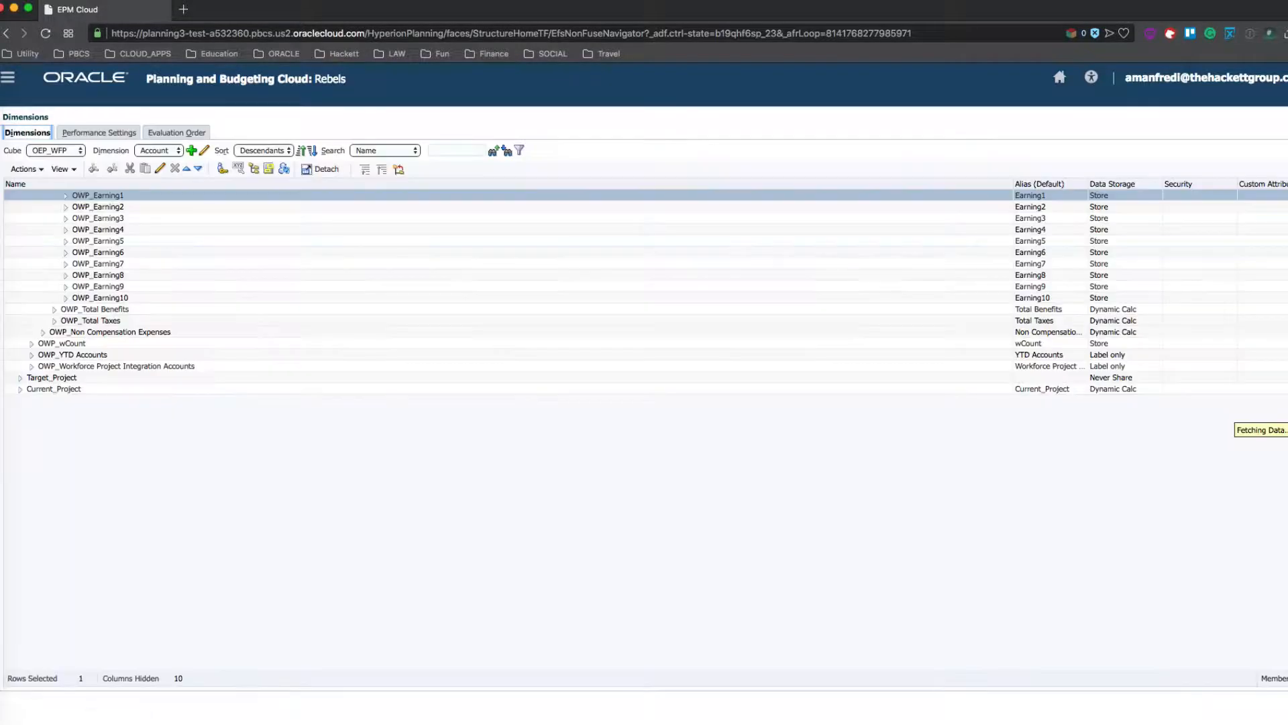
- Leave the Dimensions page and open the Enter Bonus form under Workforce Compensation Planning
click(1058, 81)
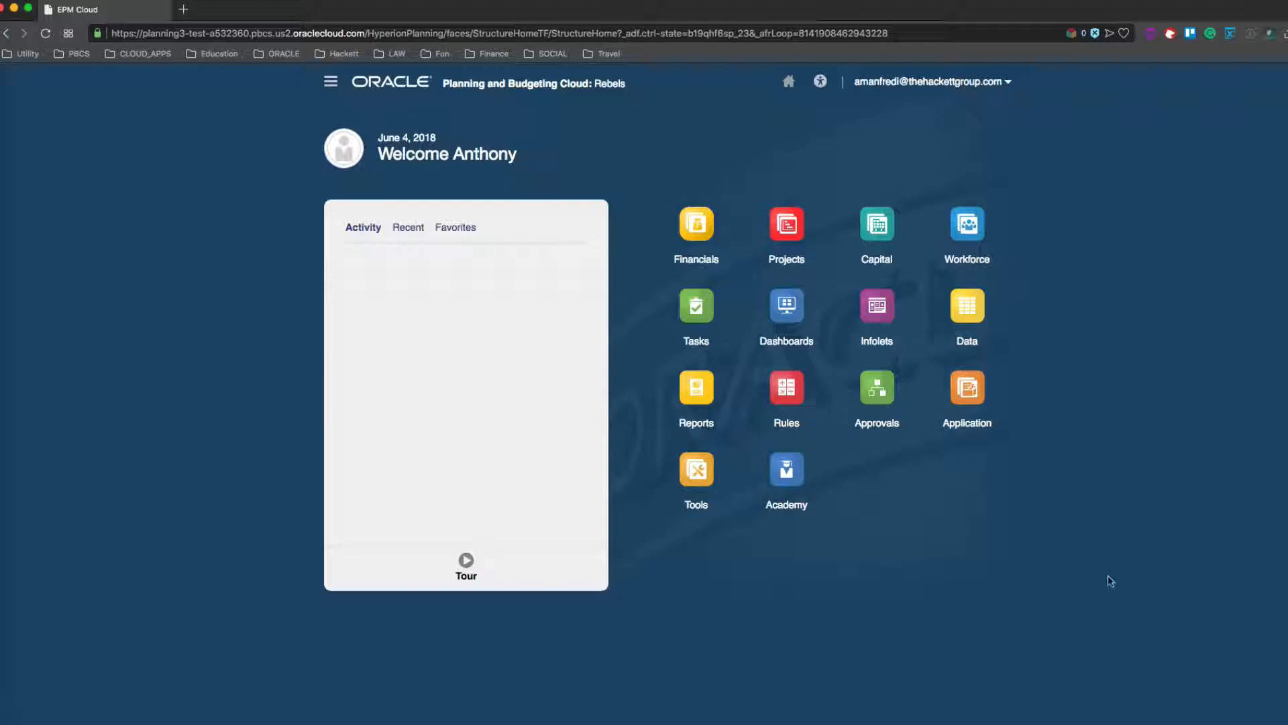
click(967, 227)
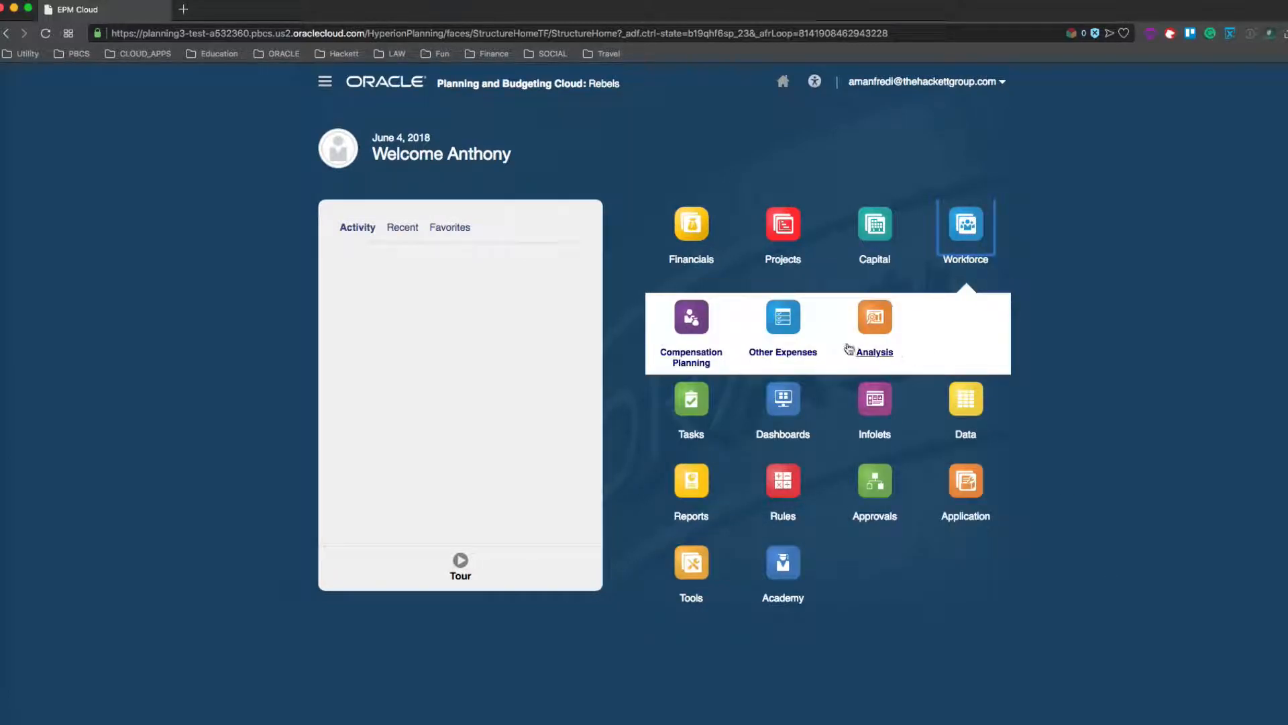
click(701, 322)
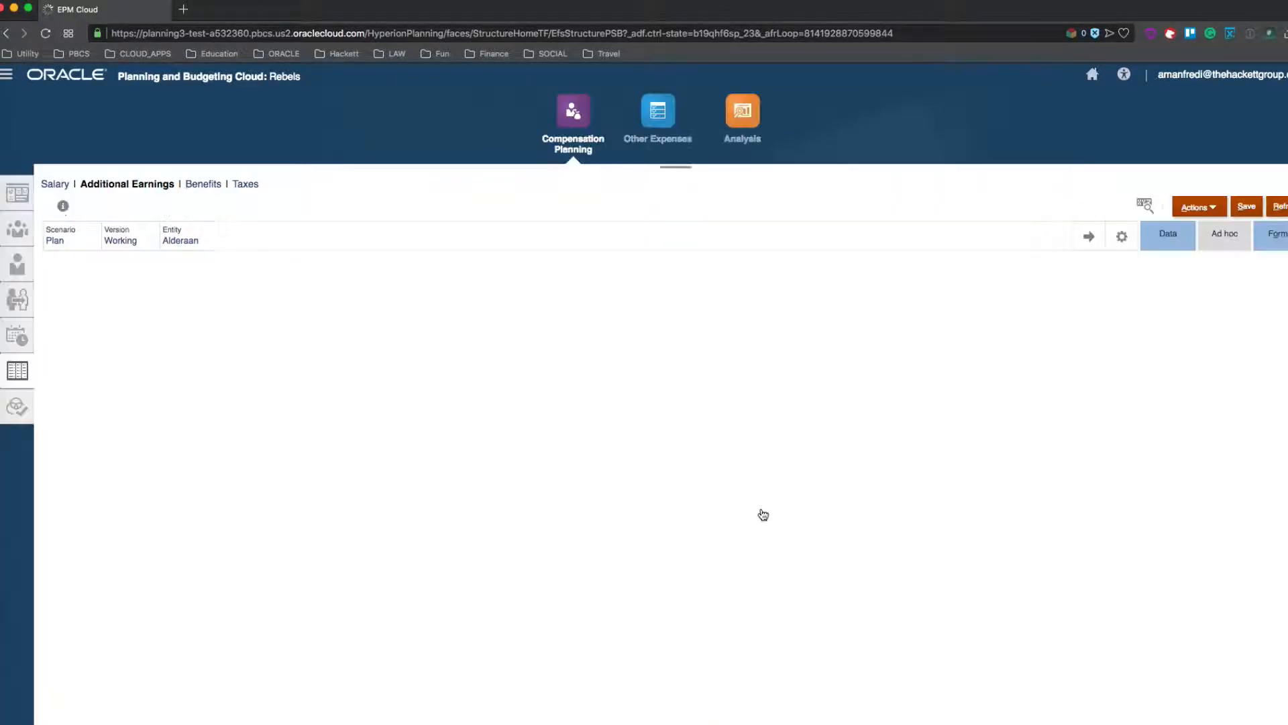
click(517, 440)
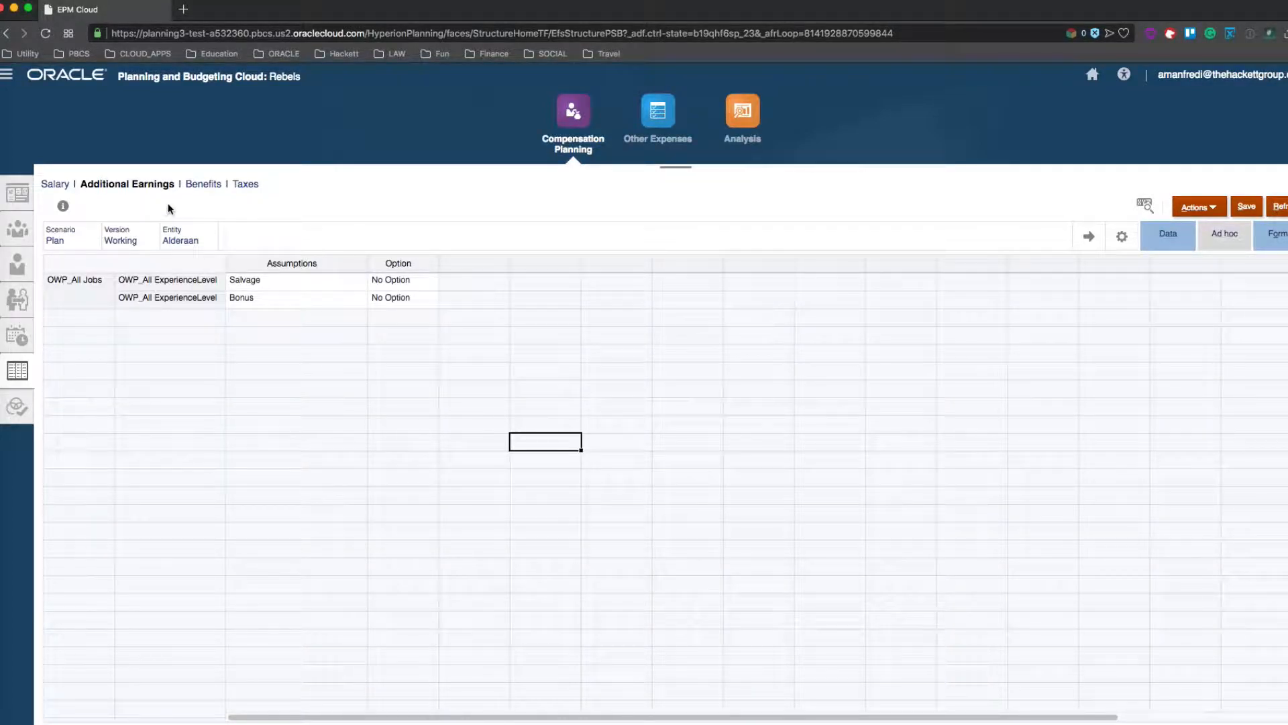
click(18, 229)
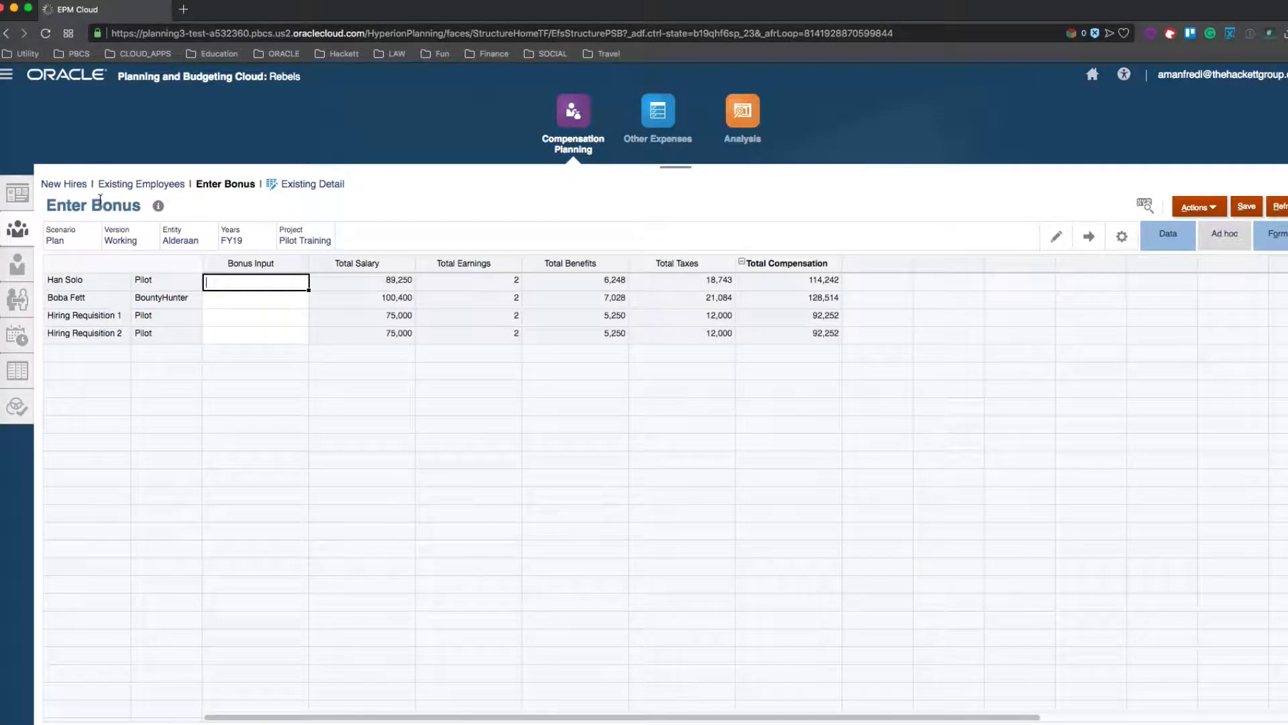
click(117, 187)
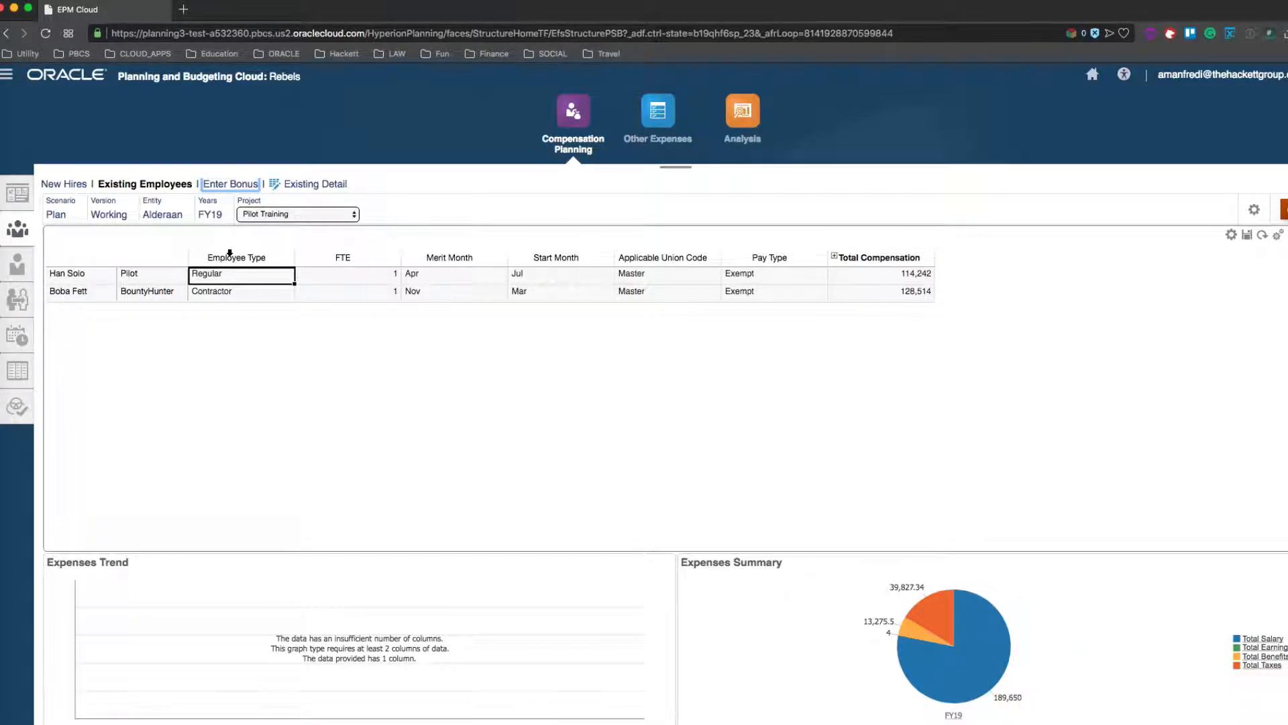
click(234, 185)
- Enter a bonus input of 30,000 for the existing Pilot employee and 1,000 for the BountyHunter employee
click(273, 285)
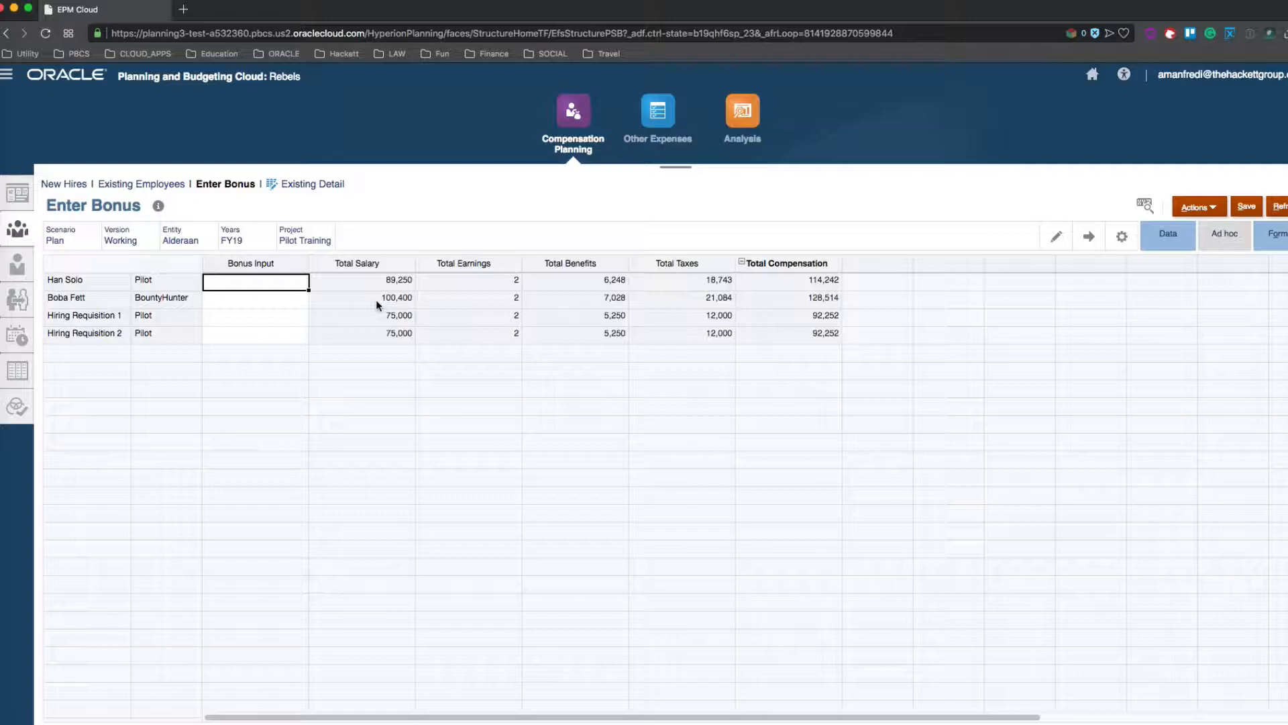
text(30000)
key(Return)
text(1,00)
text(000)
key(Return)
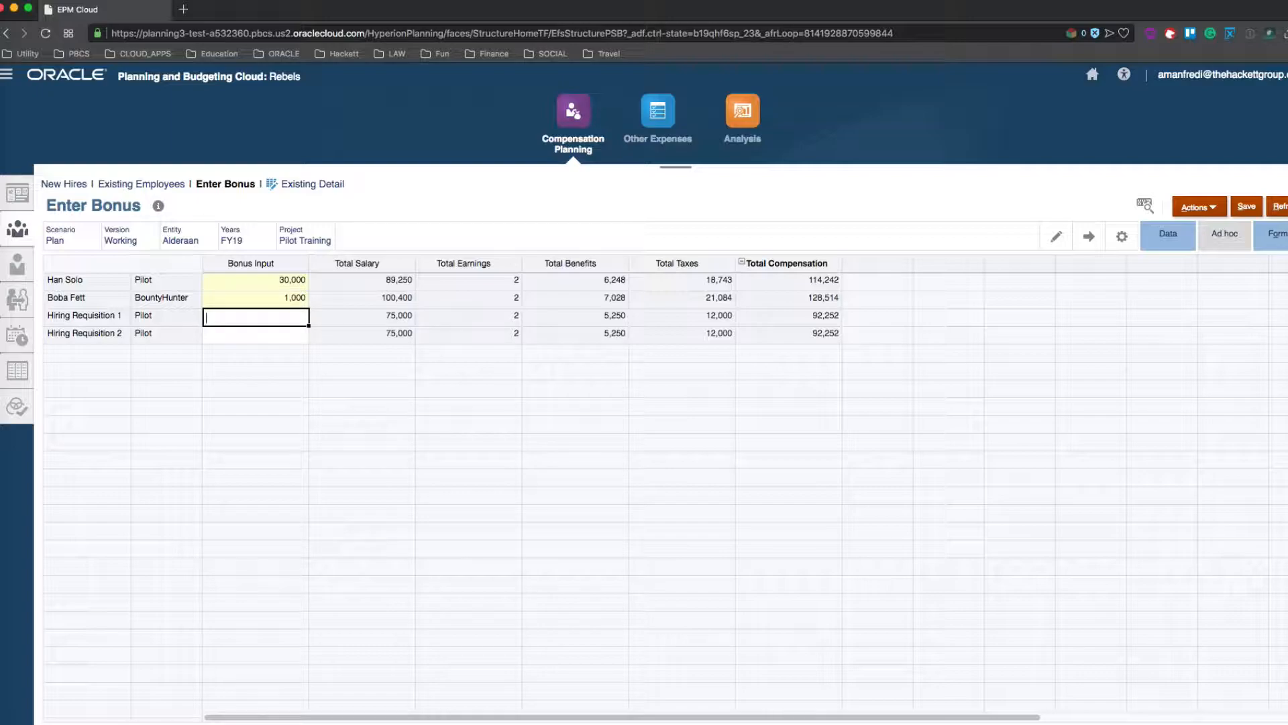
- Correct the BountyHunter employee's bonus input to 20,000
click(256, 299)
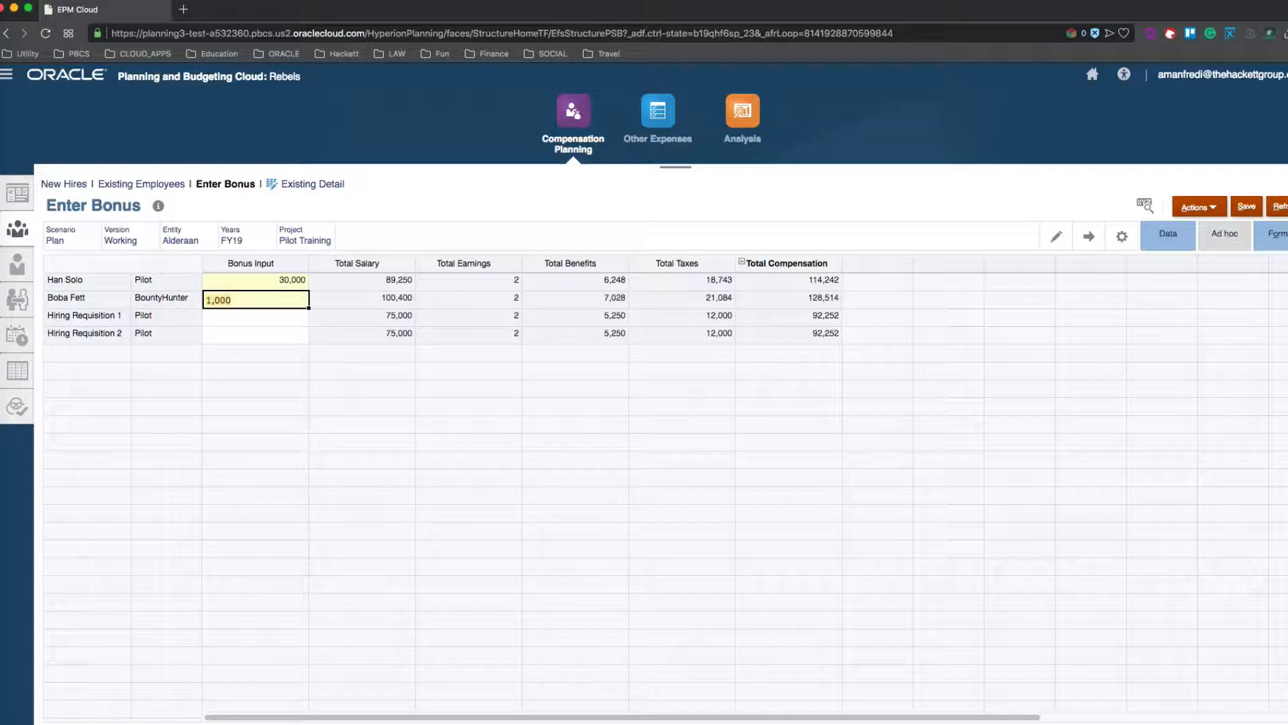
text(2000)
key(Return)
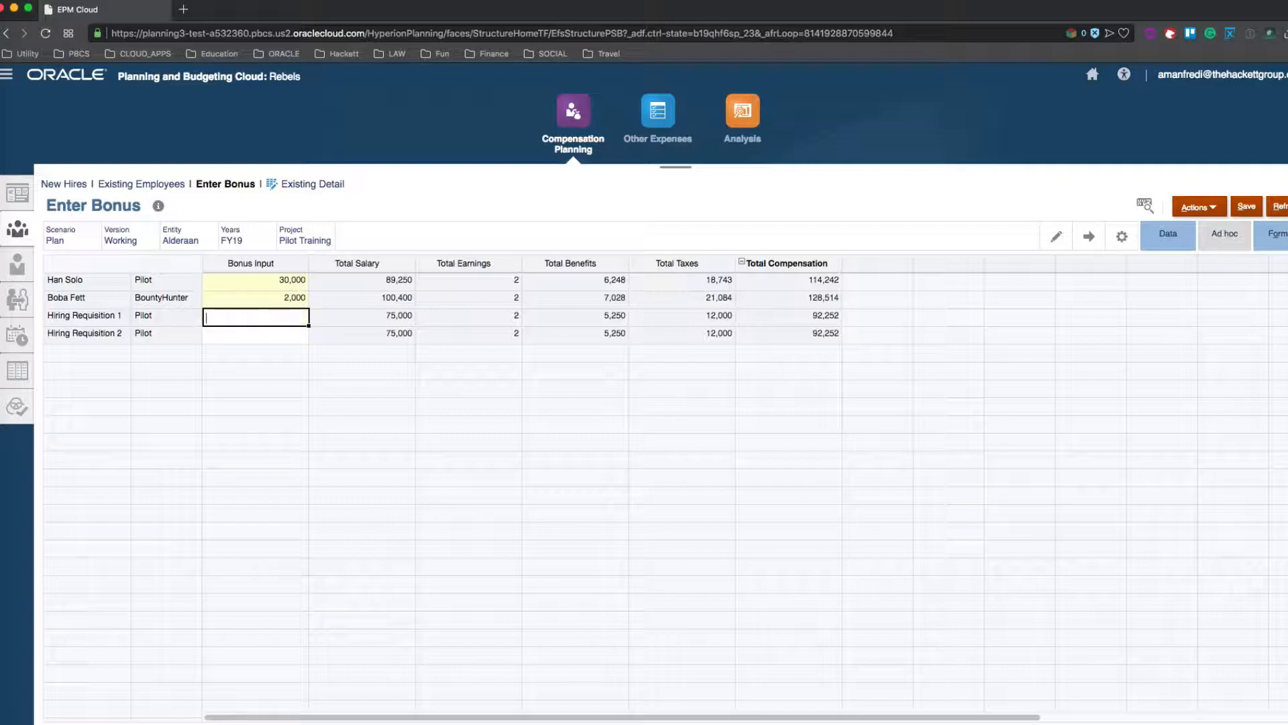
click(255, 300)
text(2)
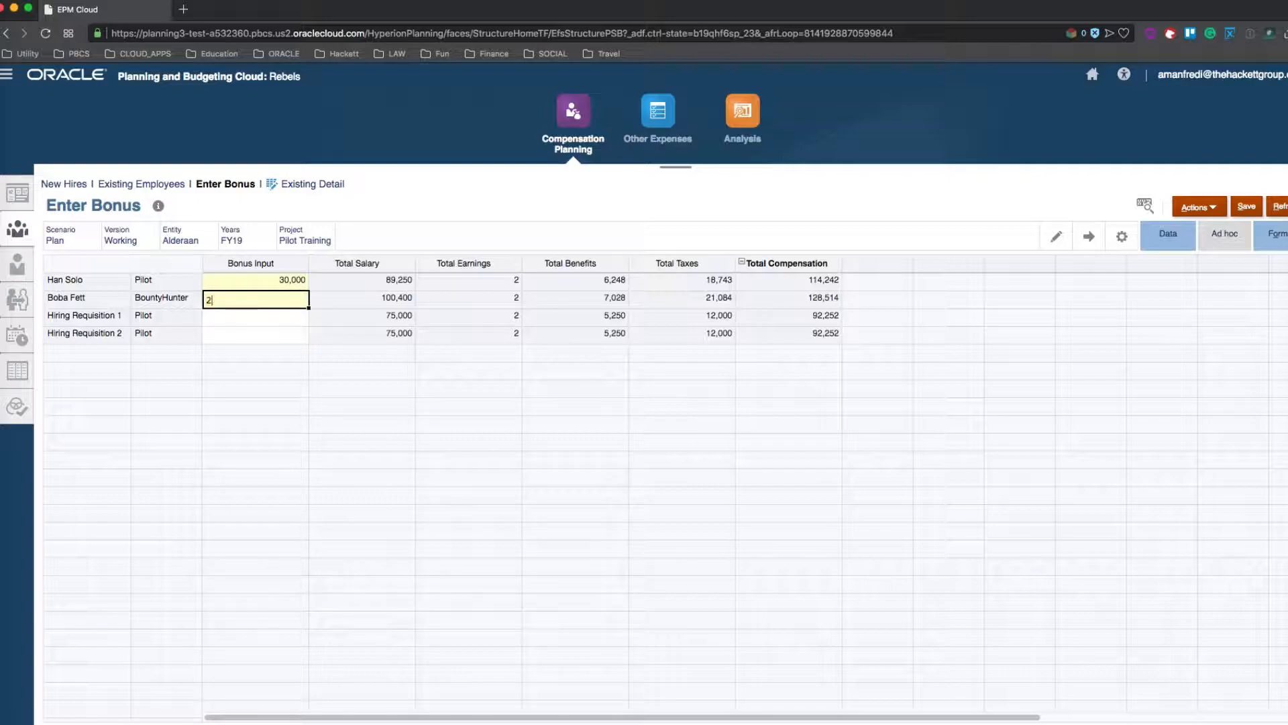
text(00,0000)
key(Return)
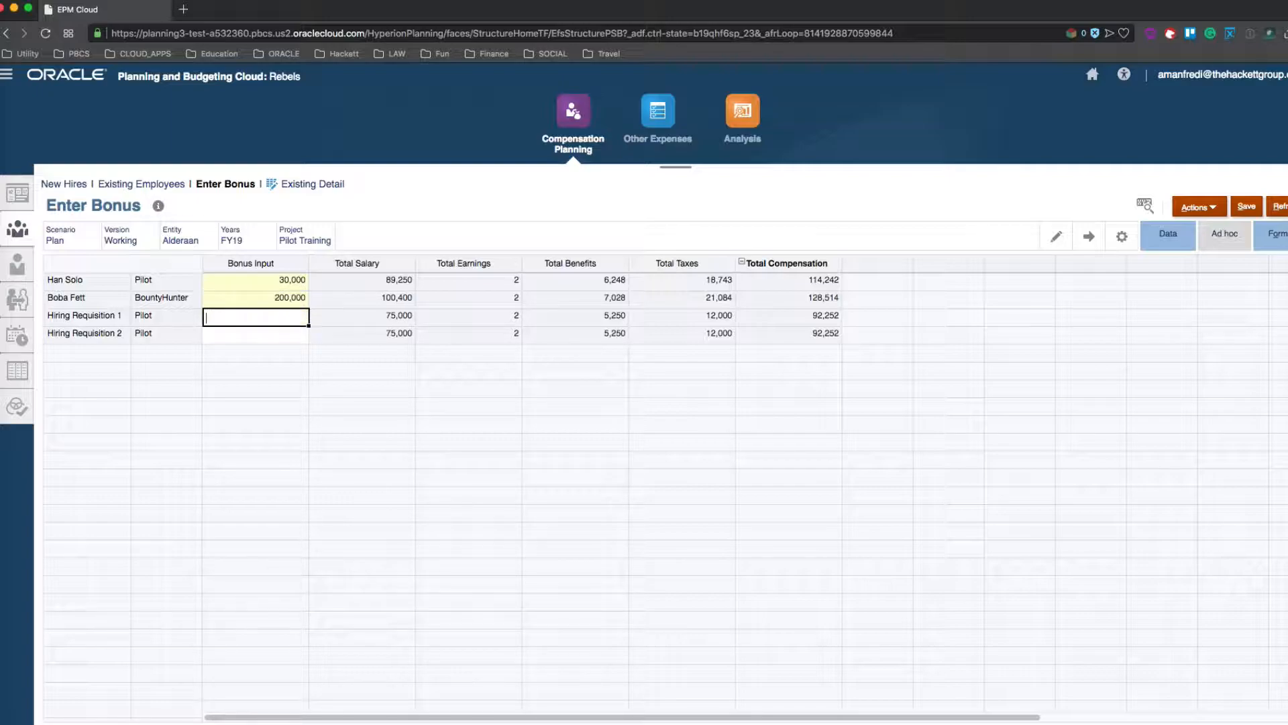
click(255, 299)
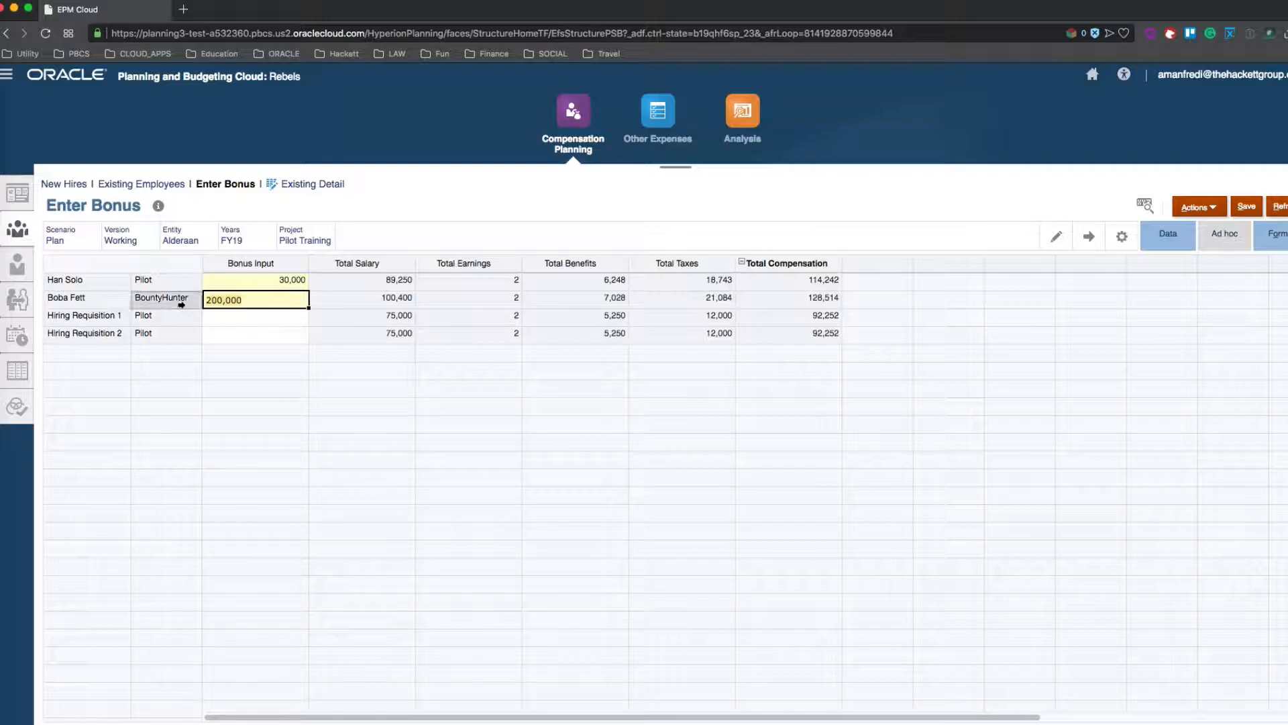
key(BackSpace)
key(Return)
- Enter bonus inputs of 1,000 for Hiring Requisition 1 and 6,000 for Hiring Requisition 2
text(1000)
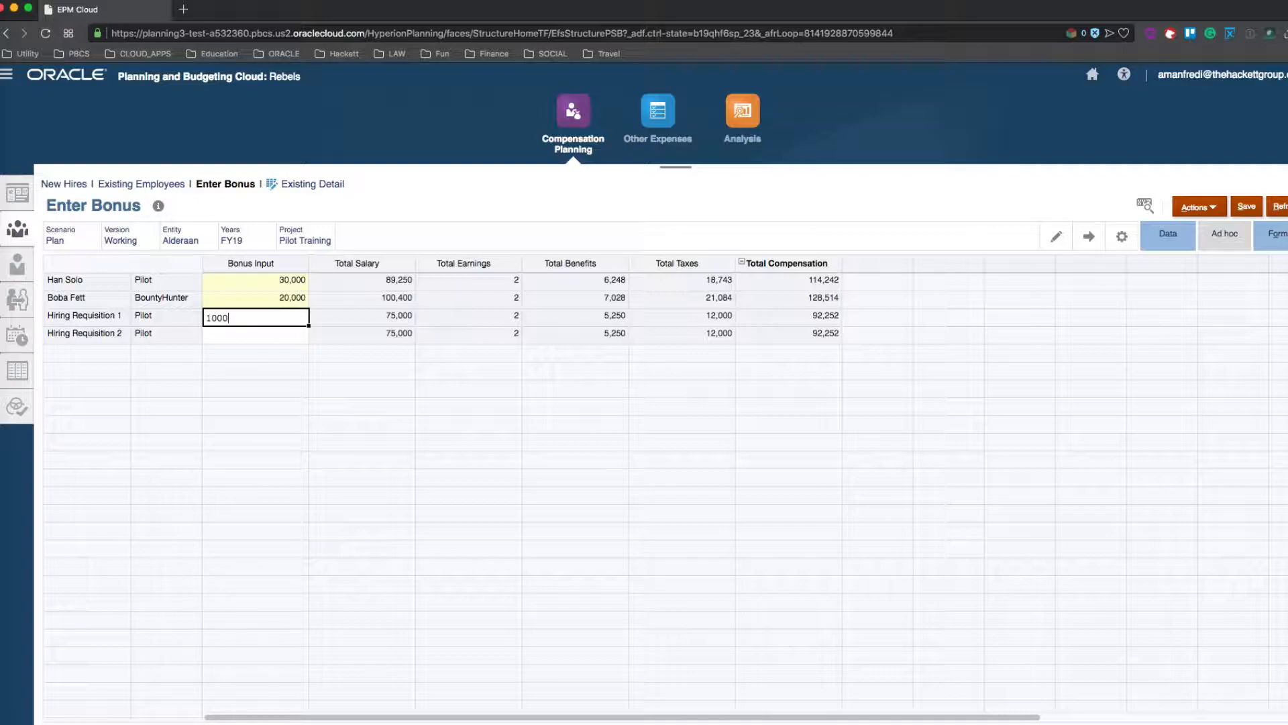
key(Return)
text(1,000)
key(Return)
key(Up)
text(6000)
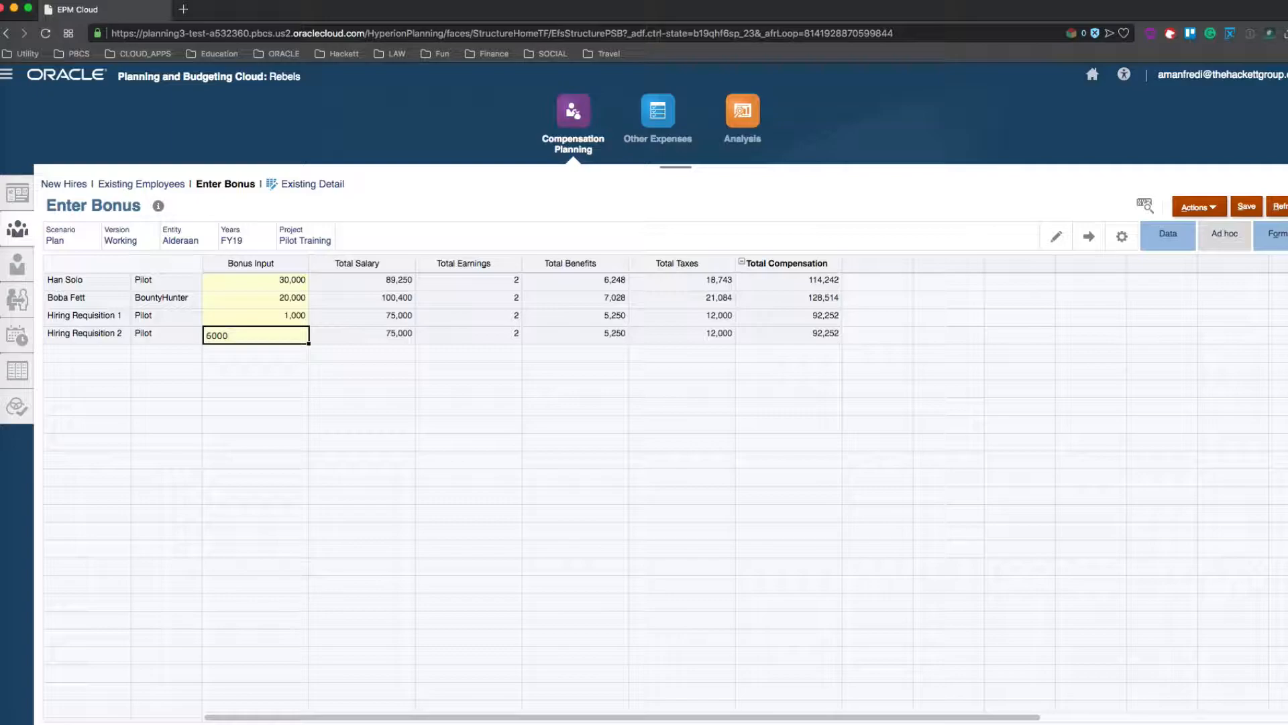
key(Return)
- Save the bonus inputs on the Enter Bonus form and dismiss the save message
click(462, 374)
click(1248, 208)
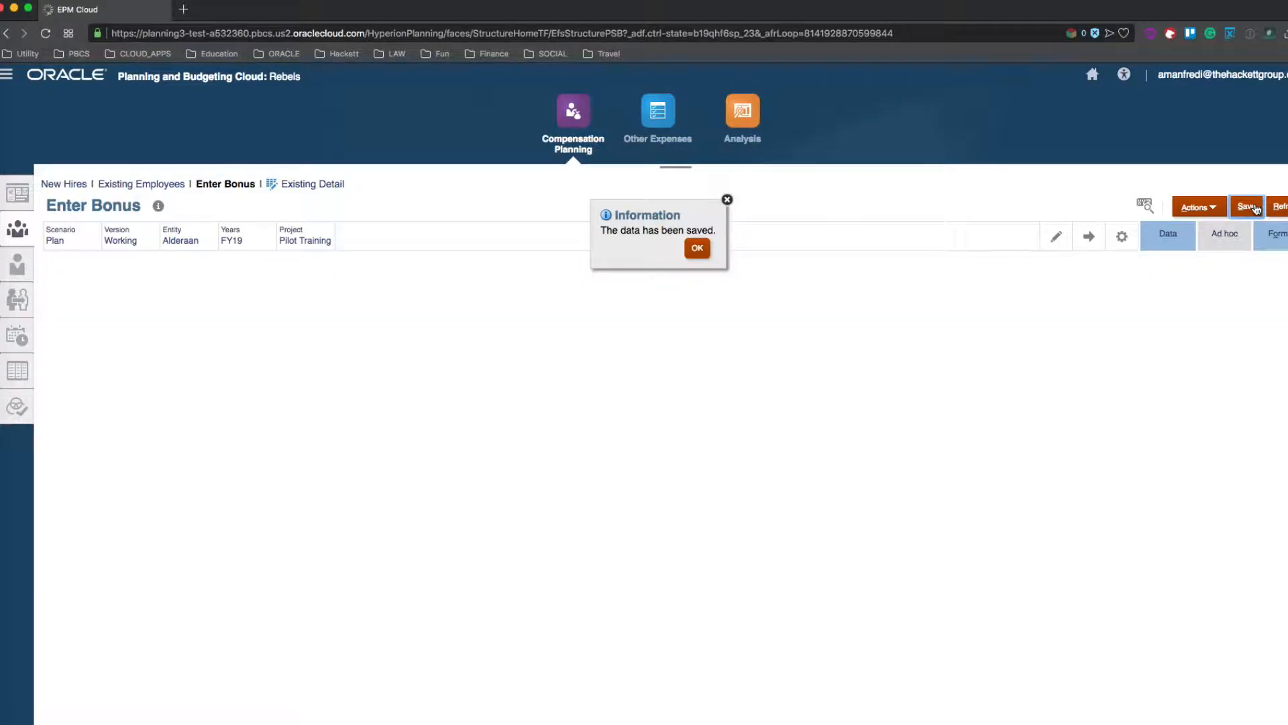
click(695, 250)
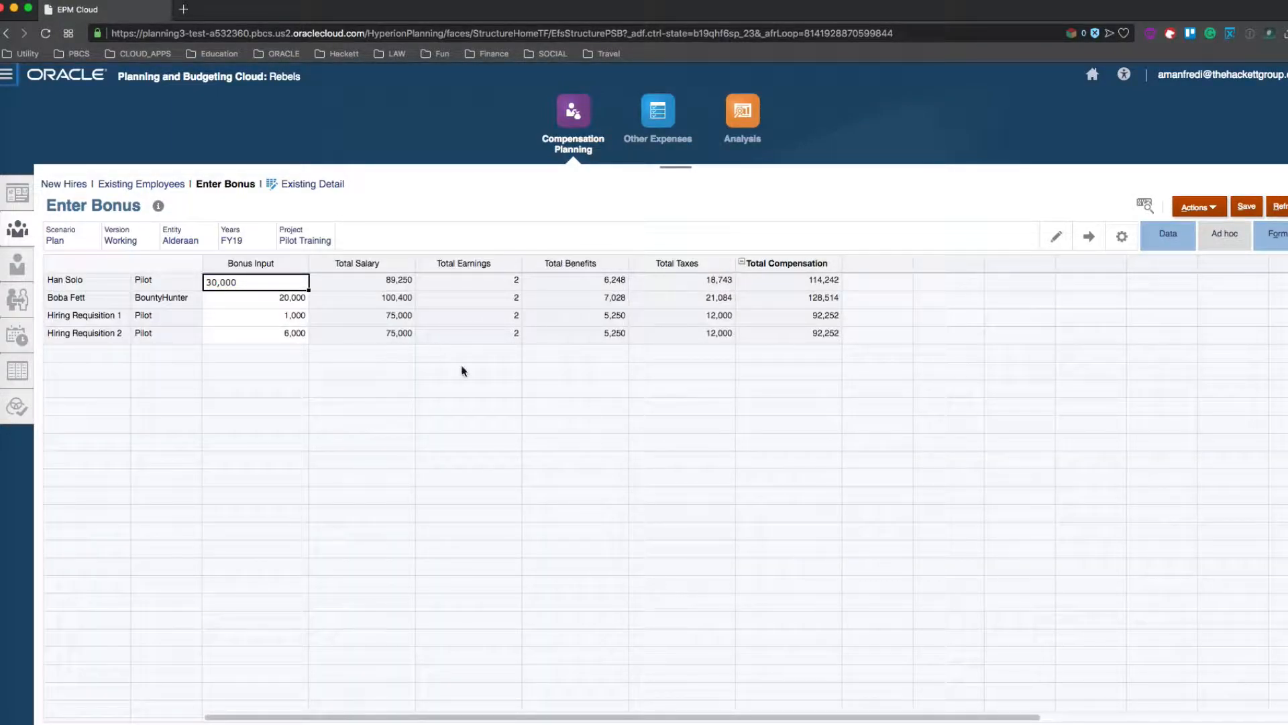
click(487, 369)
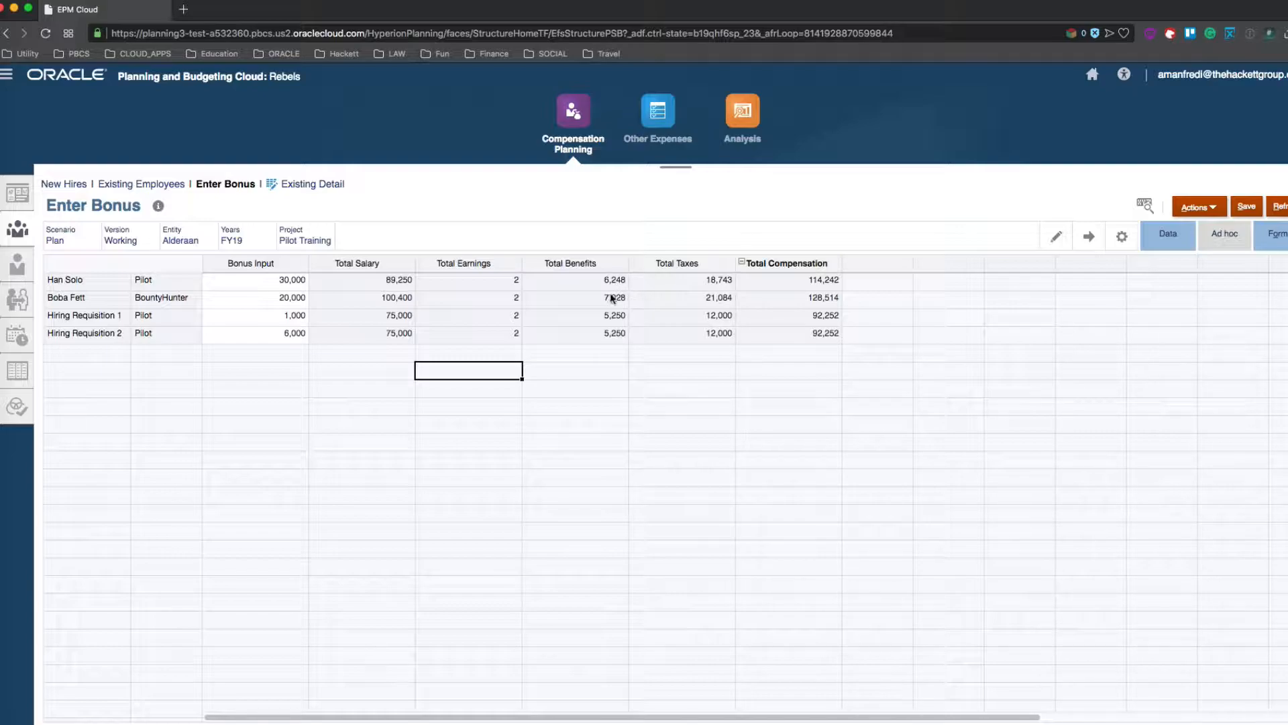
- Run Synchronize Defaults for the existing Pilot employee with the 30,000 bonus
click(74, 280)
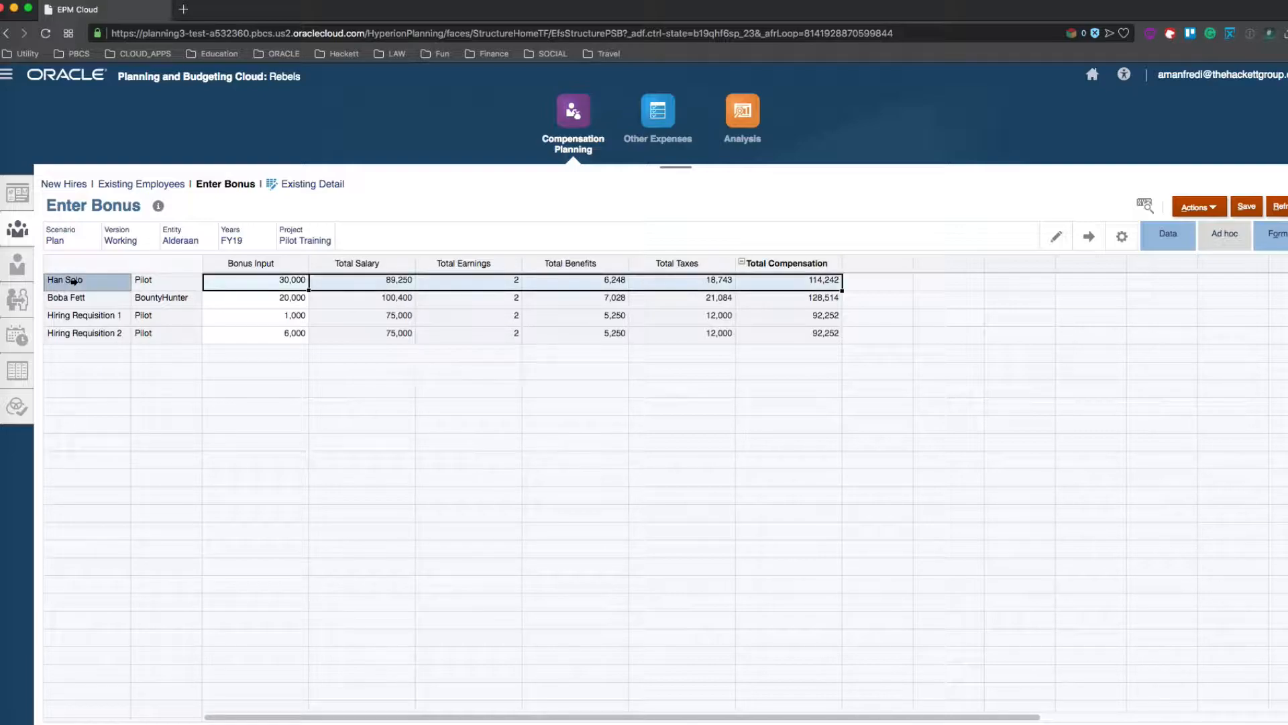
right_click(74, 280)
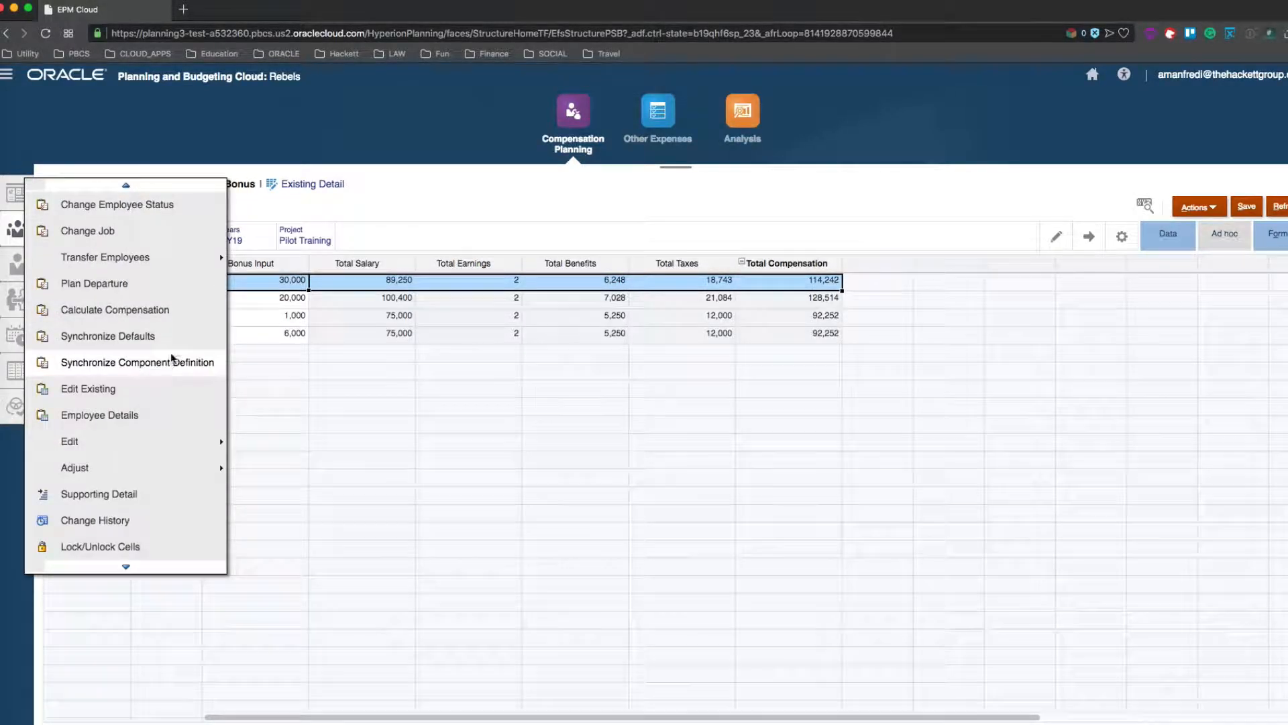
click(185, 341)
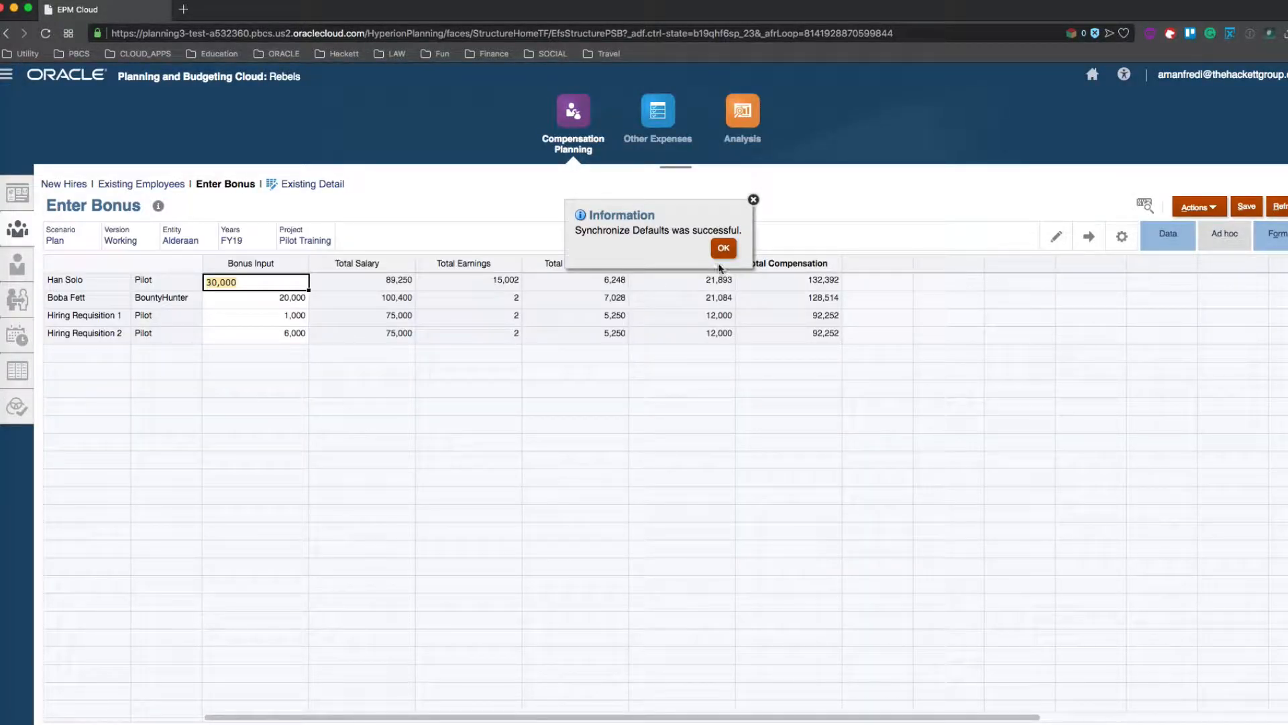
click(723, 248)
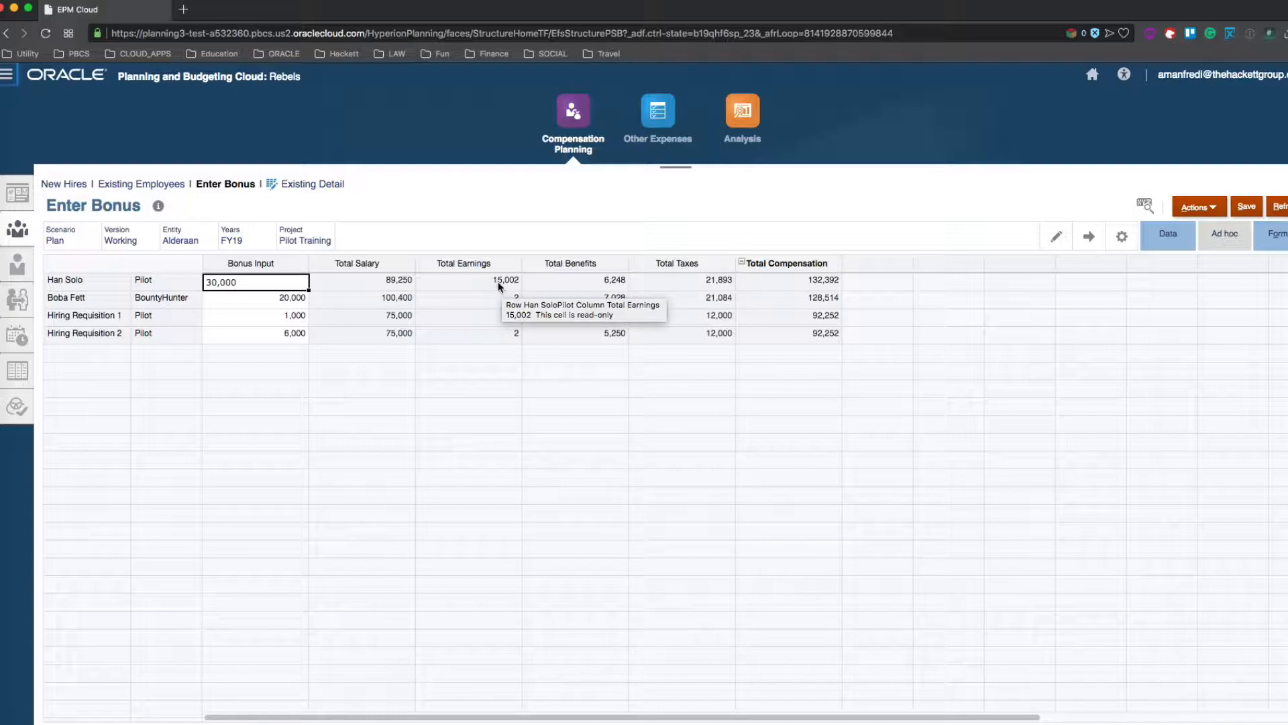
- Run Calculate Compensation for the BountyHunter employee and for Hiring Requisition 1
right_click(107, 302)
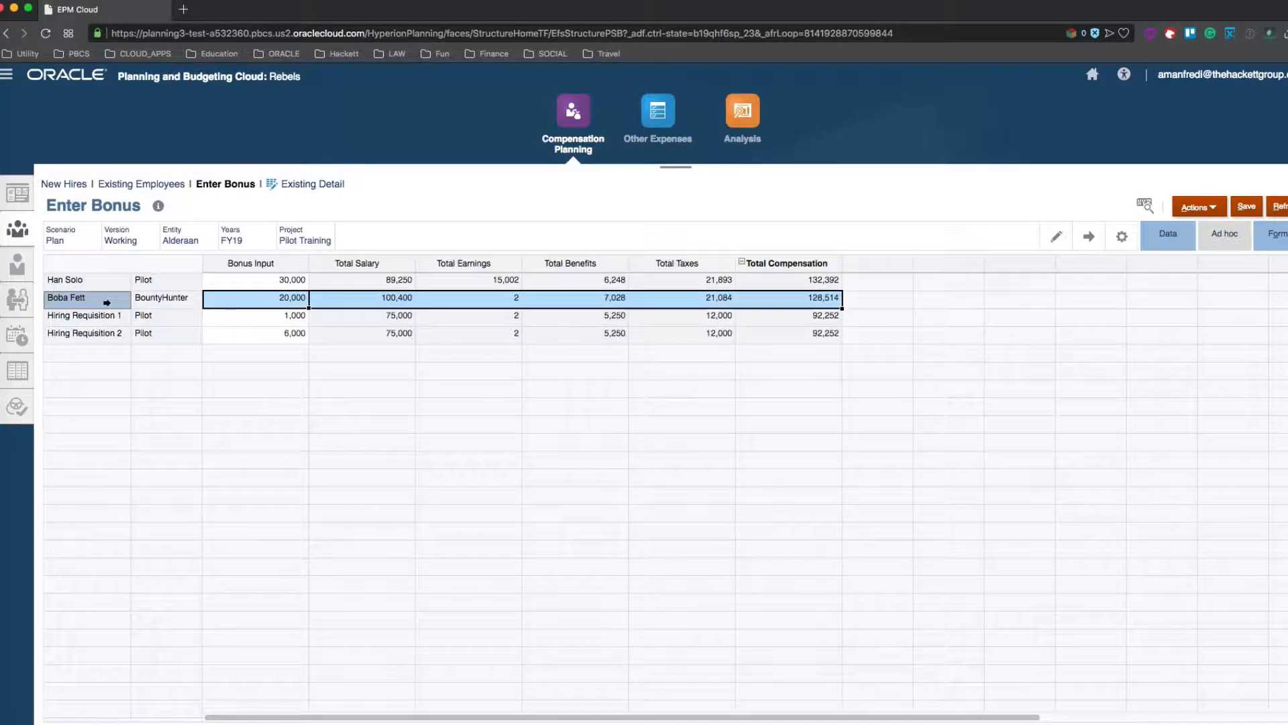
click(156, 314)
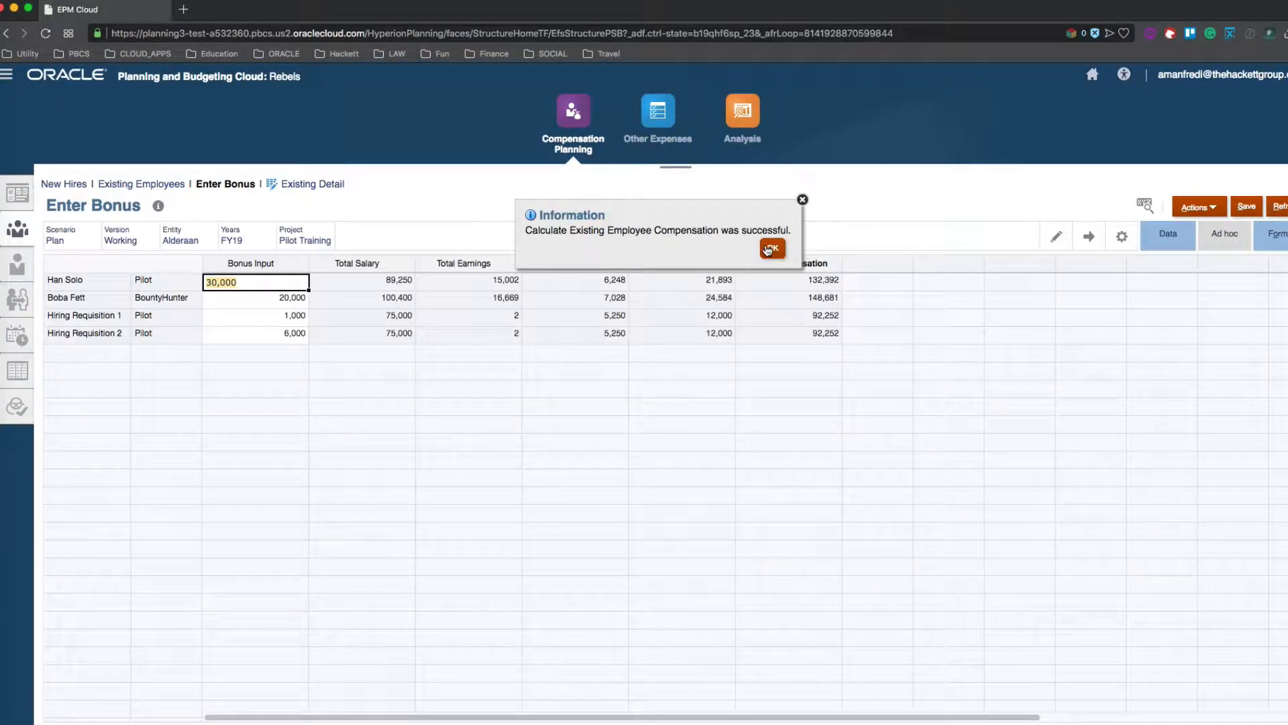
click(772, 248)
right_click(89, 313)
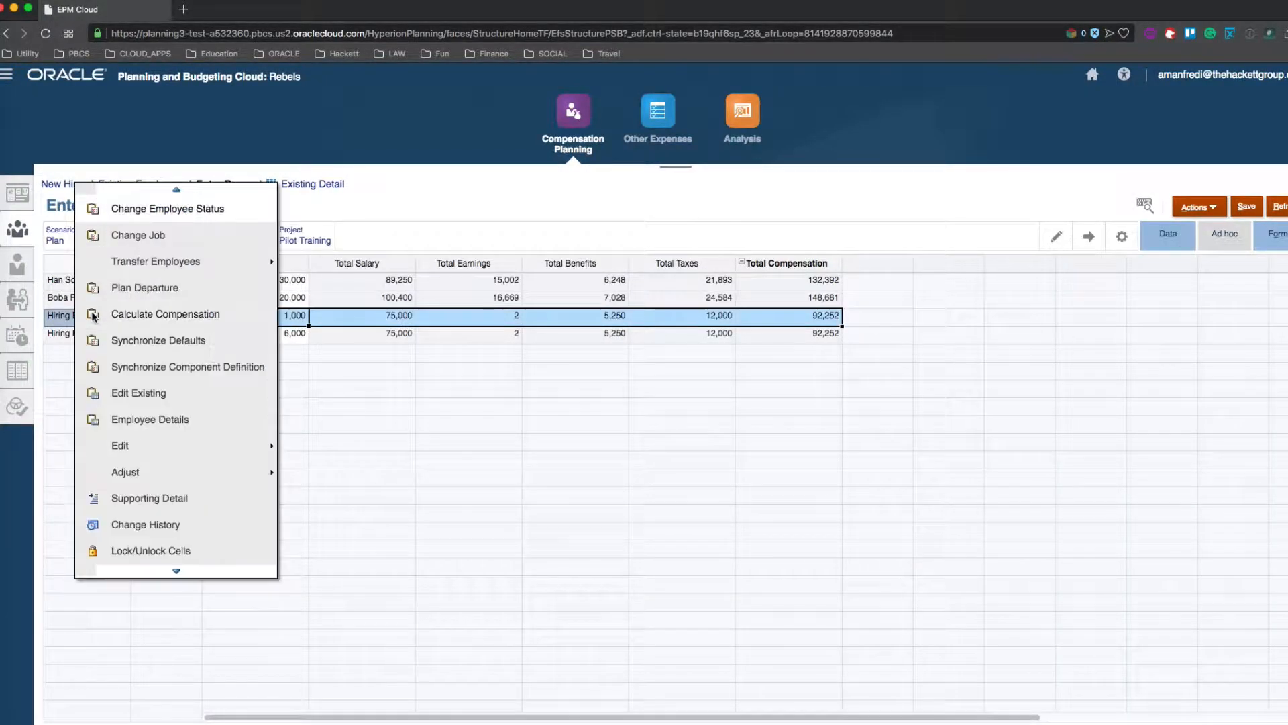
click(238, 312)
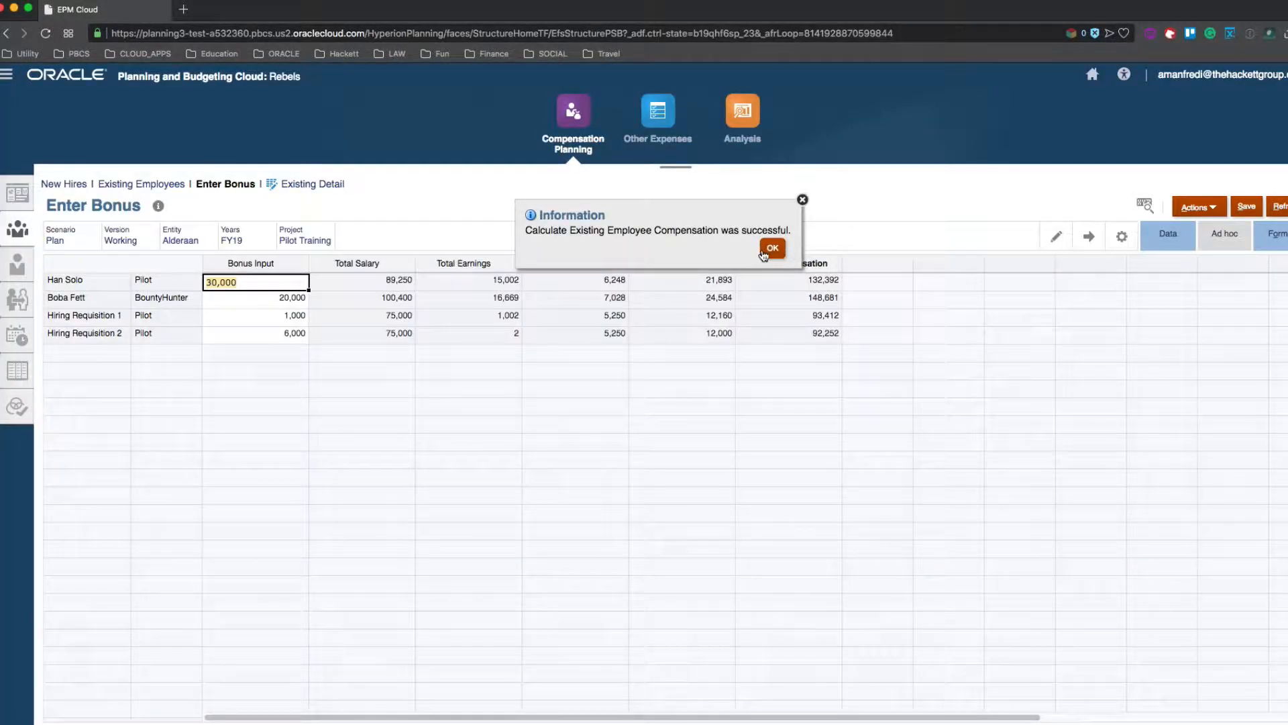
click(765, 251)
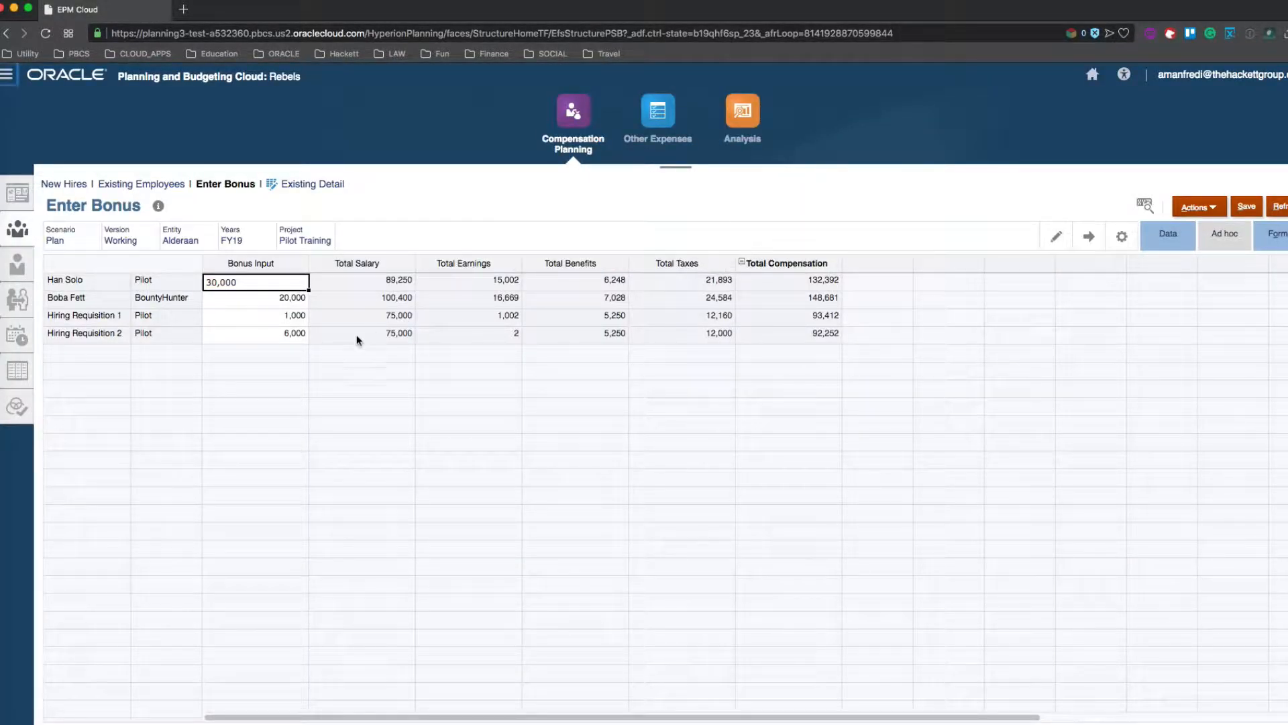
- Run Calculate Compensation for Hiring Requisition 2
click(104, 334)
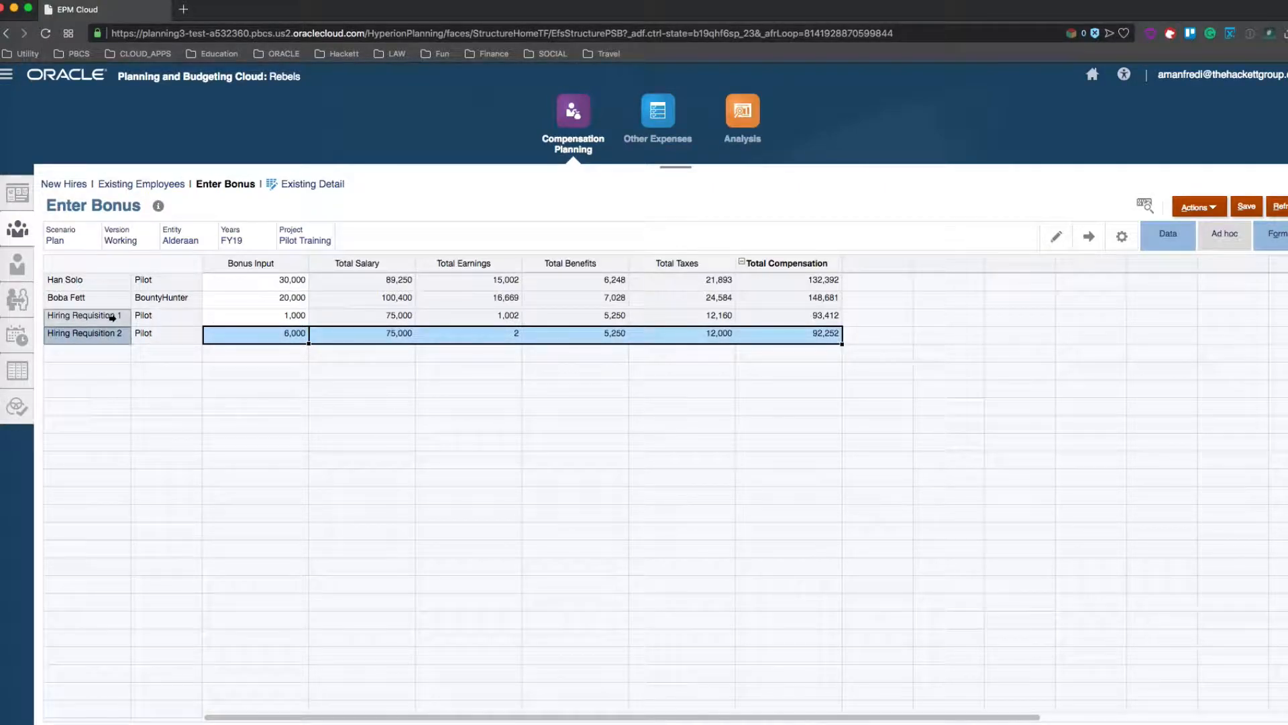
right_click(104, 333)
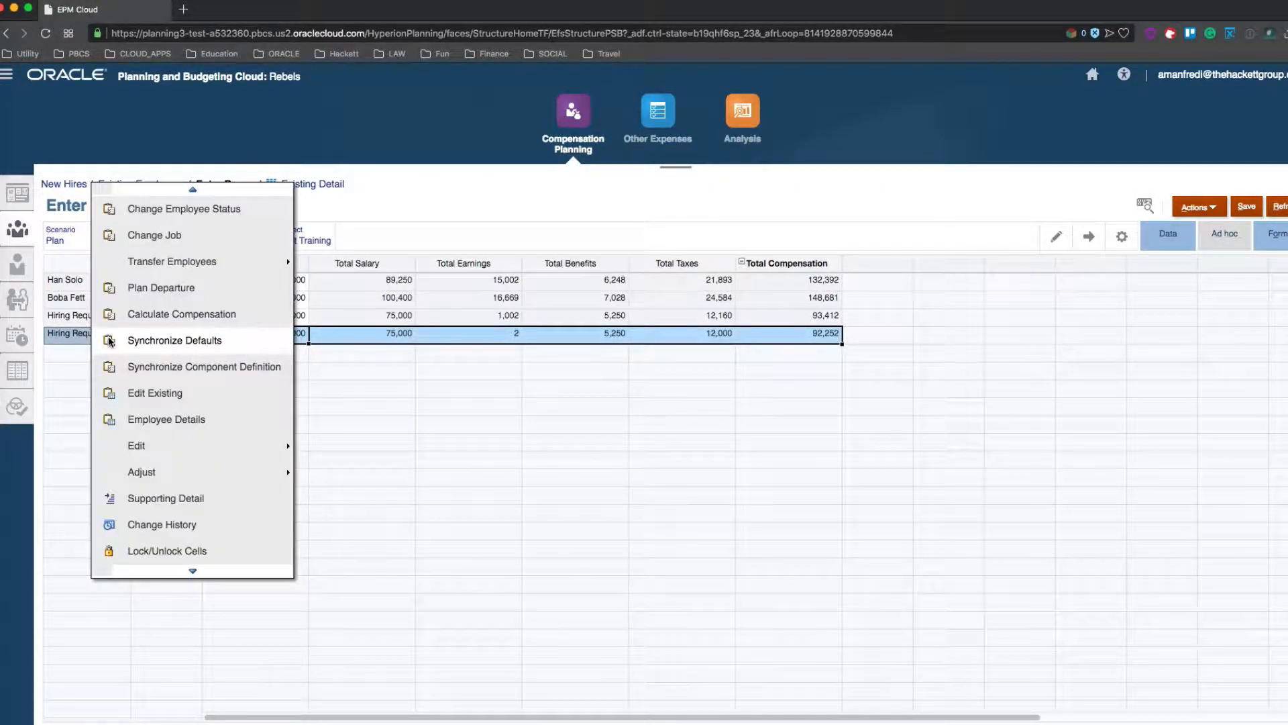
click(564, 388)
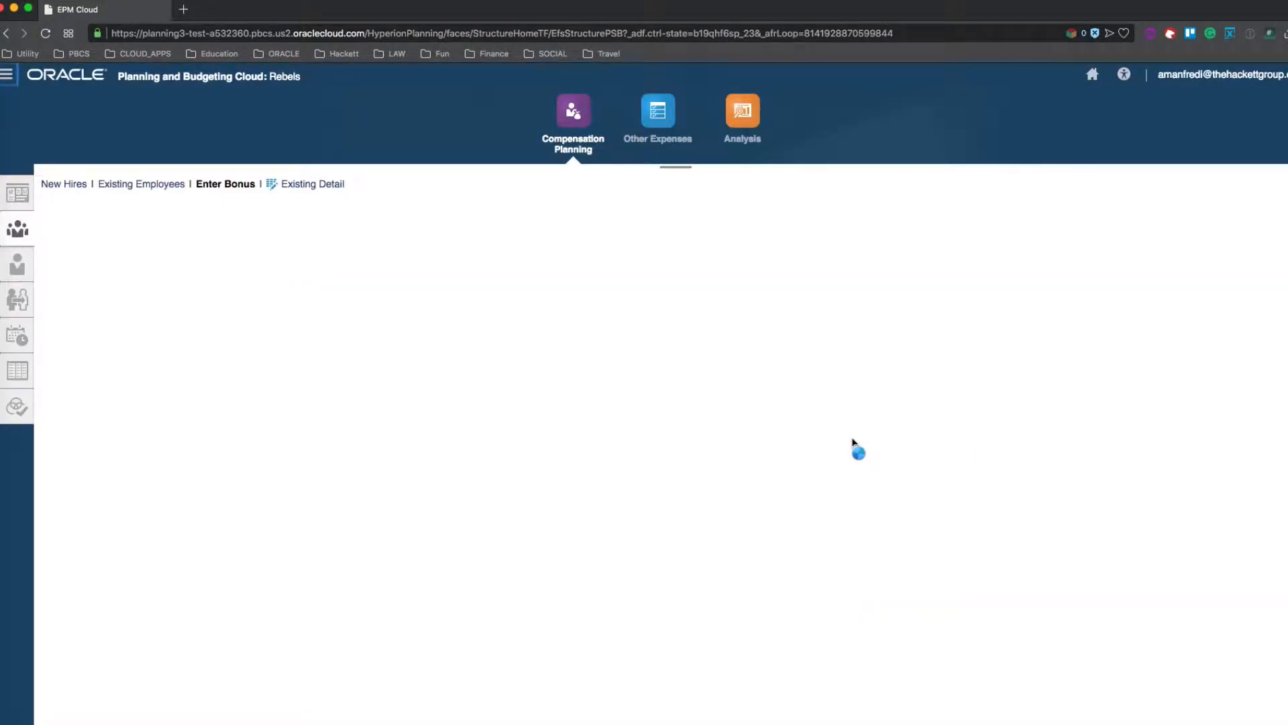
click(756, 250)
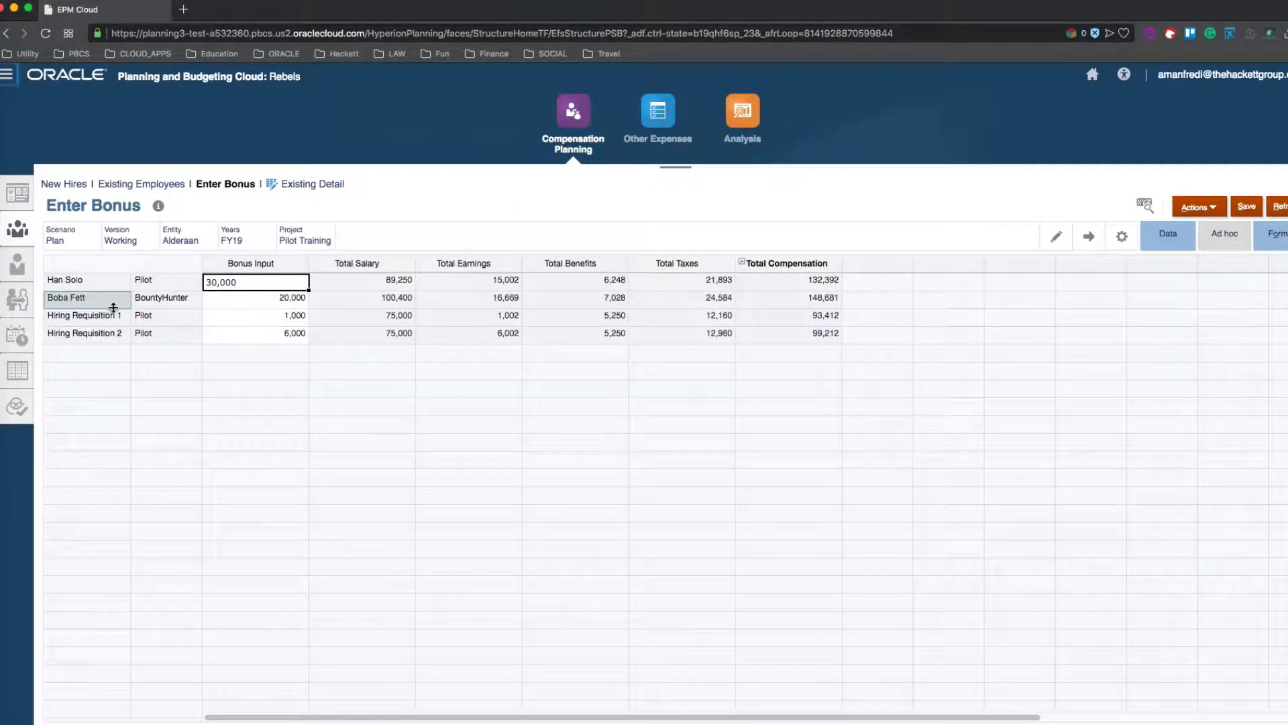
click(228, 425)
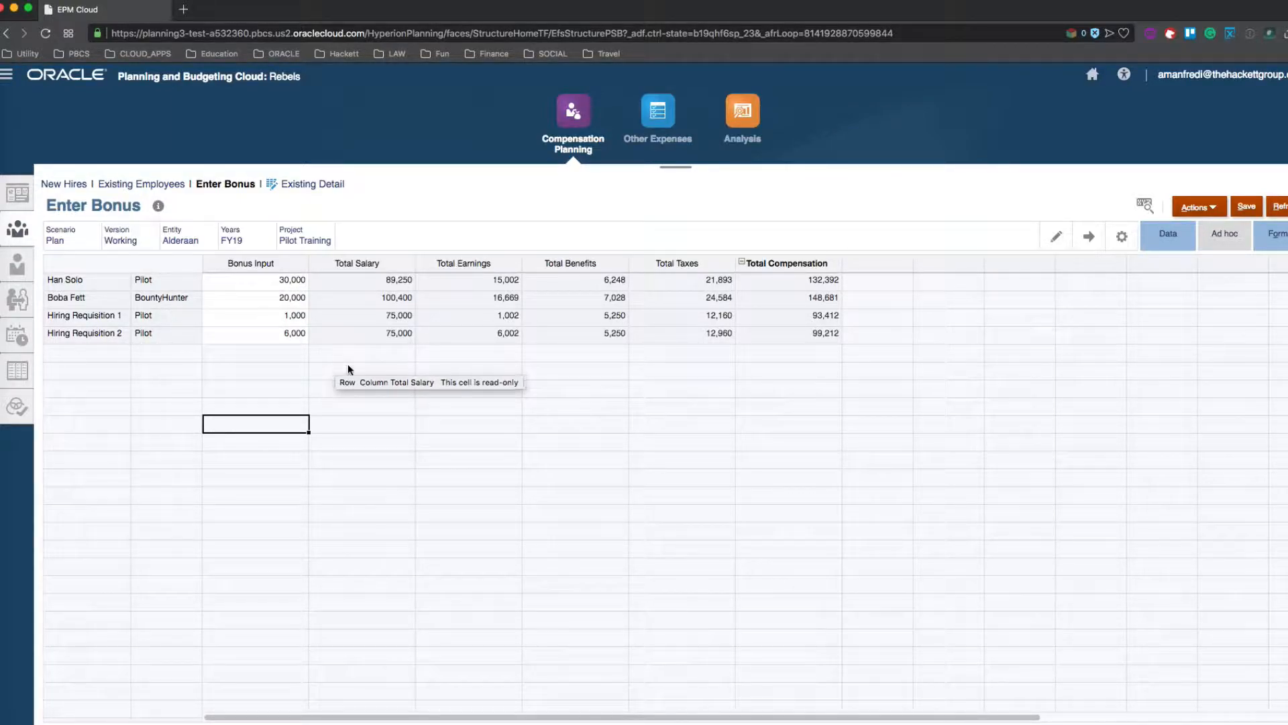
- Open the Employee Details form from the first Pilot row to view the monthly compensation breakdown
click(102, 285)
right_click(101, 284)
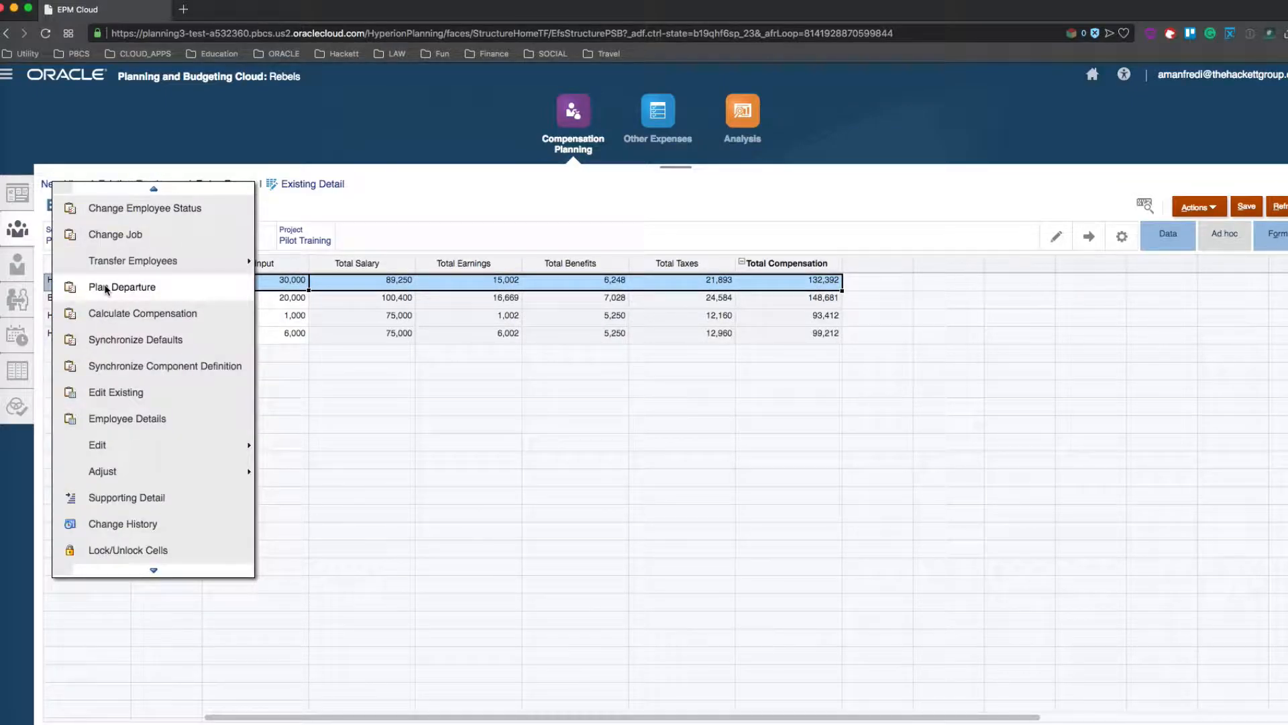
click(682, 477)
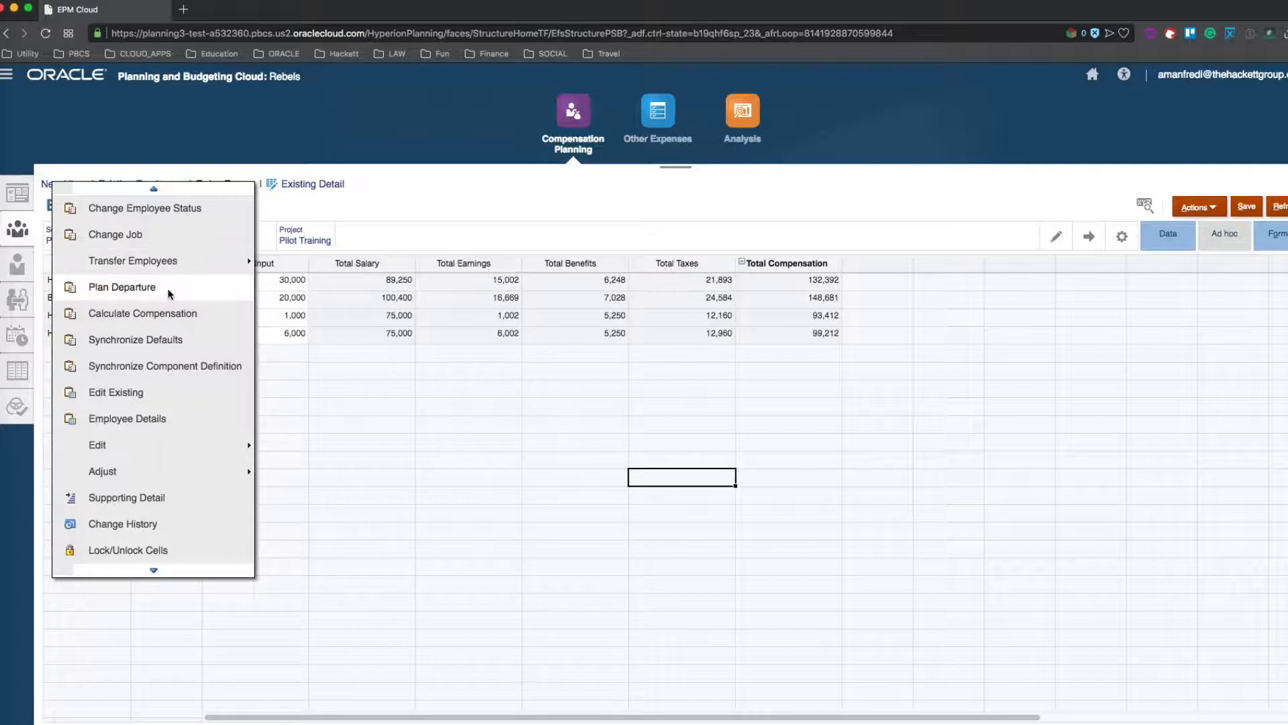
click(181, 417)
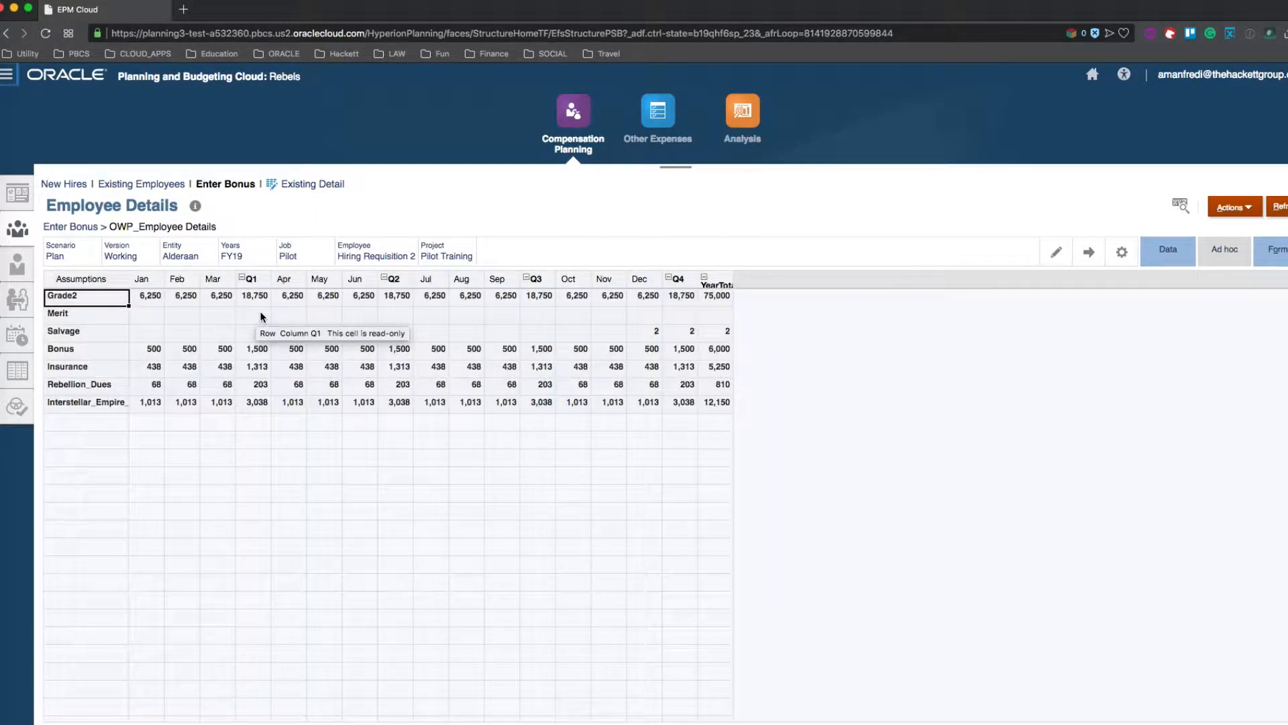
- Return to the Enter Bonus form and open Employee Details for the existing Pilot employee to review the monthly bonus and taxes
click(93, 228)
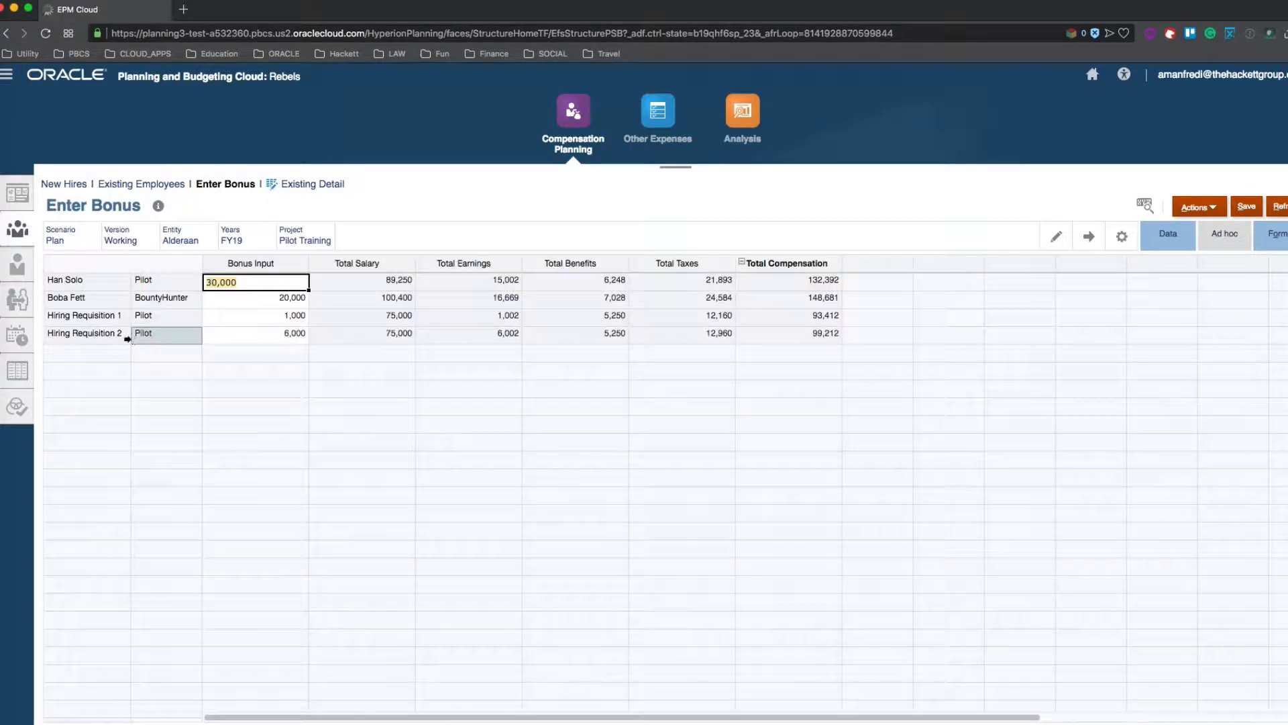
right_click(101, 280)
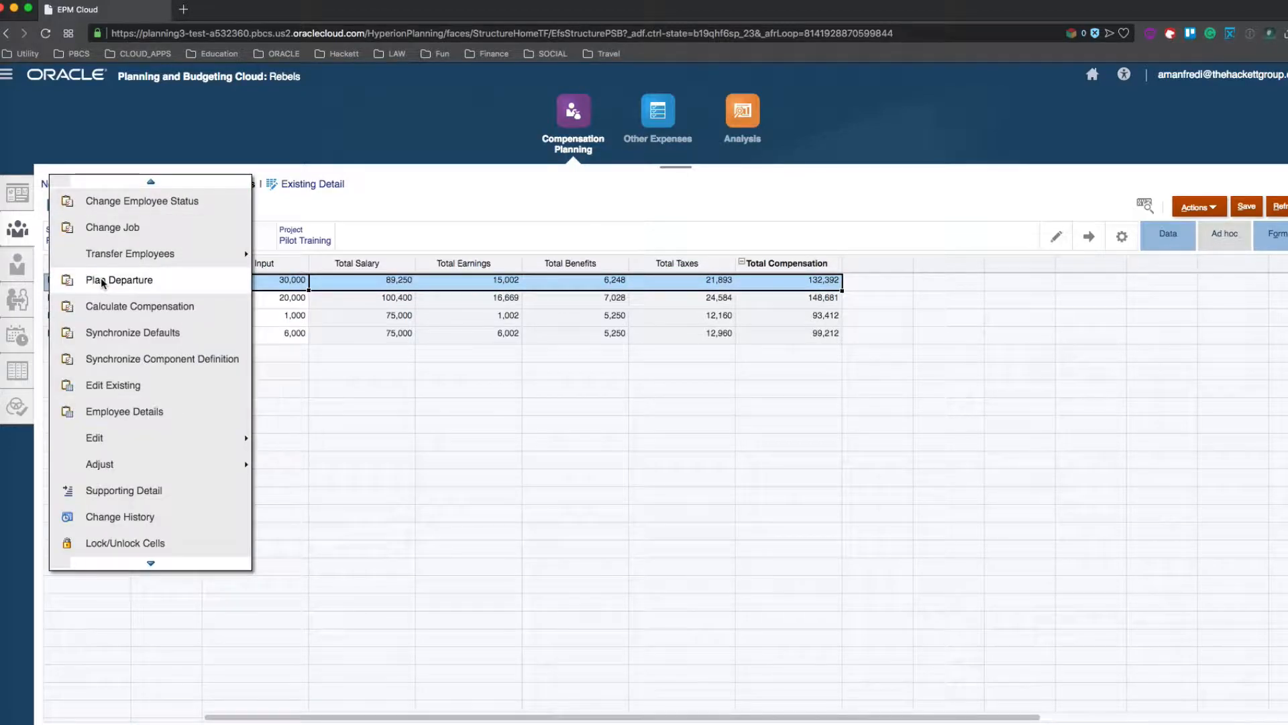
click(163, 411)
click(416, 492)
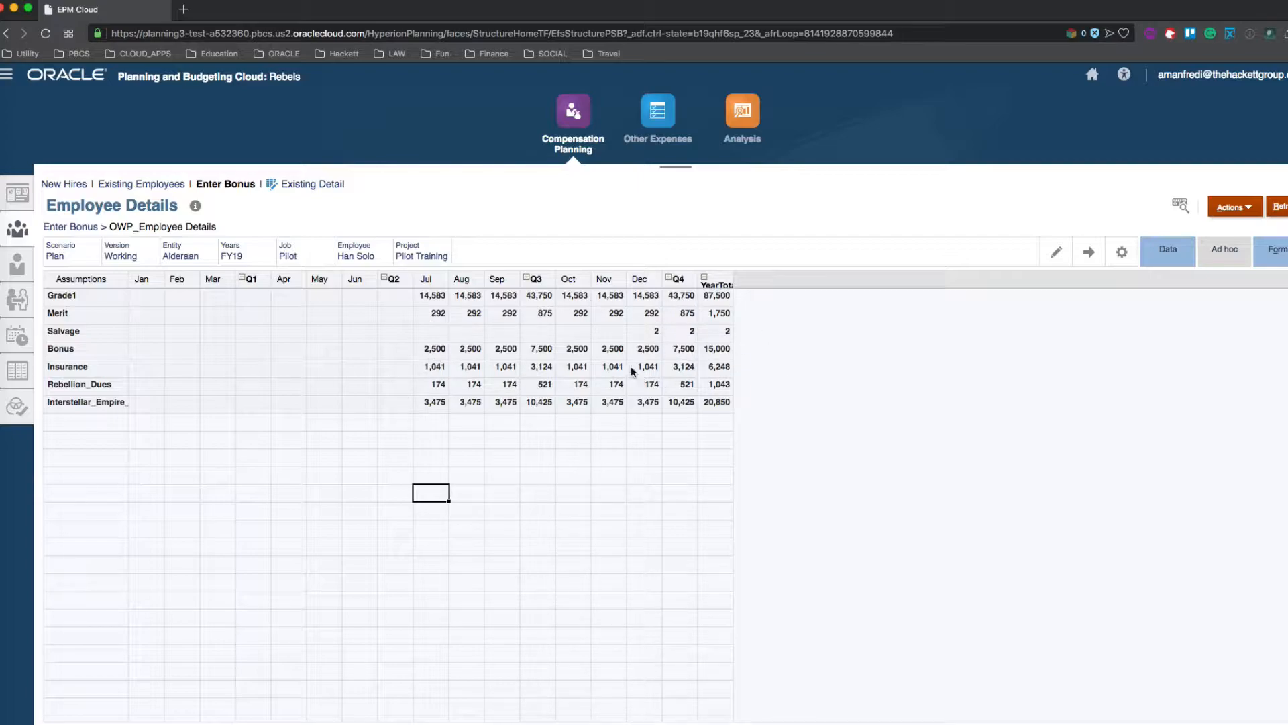
click(712, 437)
- Go back to Enter Bonus and open Employee Details for Hiring Requisition 2 to check the monthly spread of its bonus
click(68, 227)
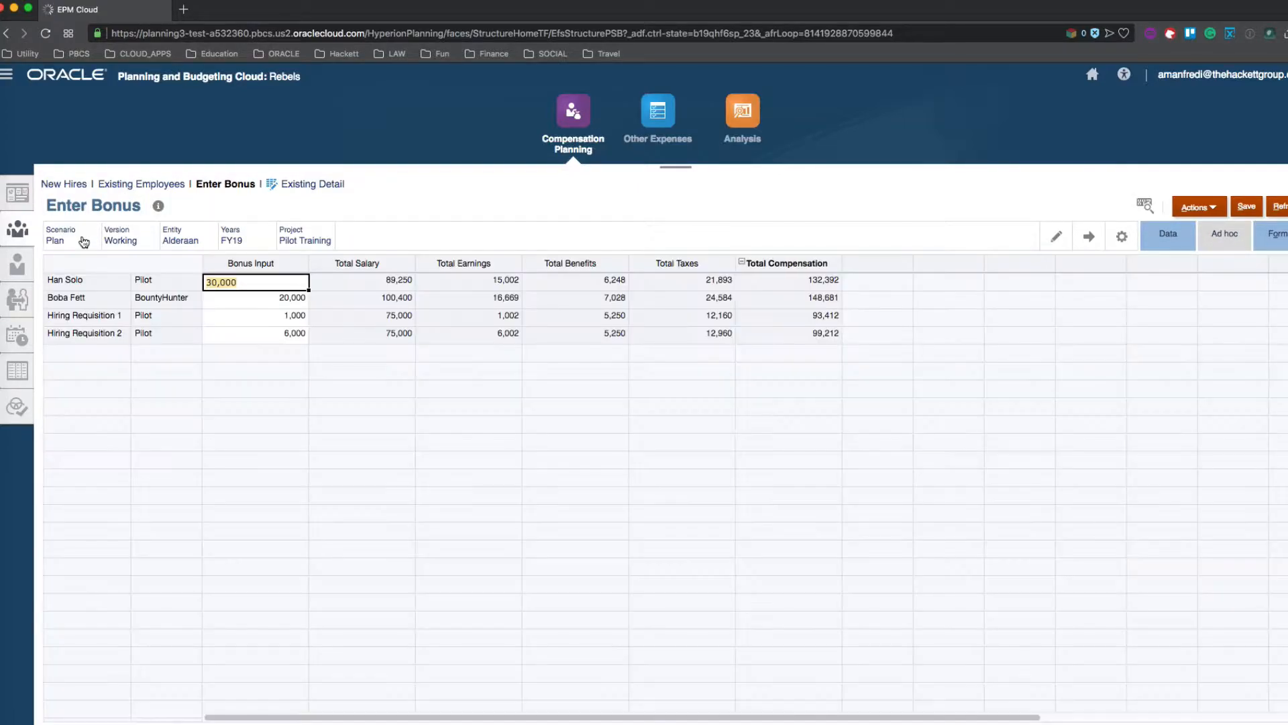
click(113, 381)
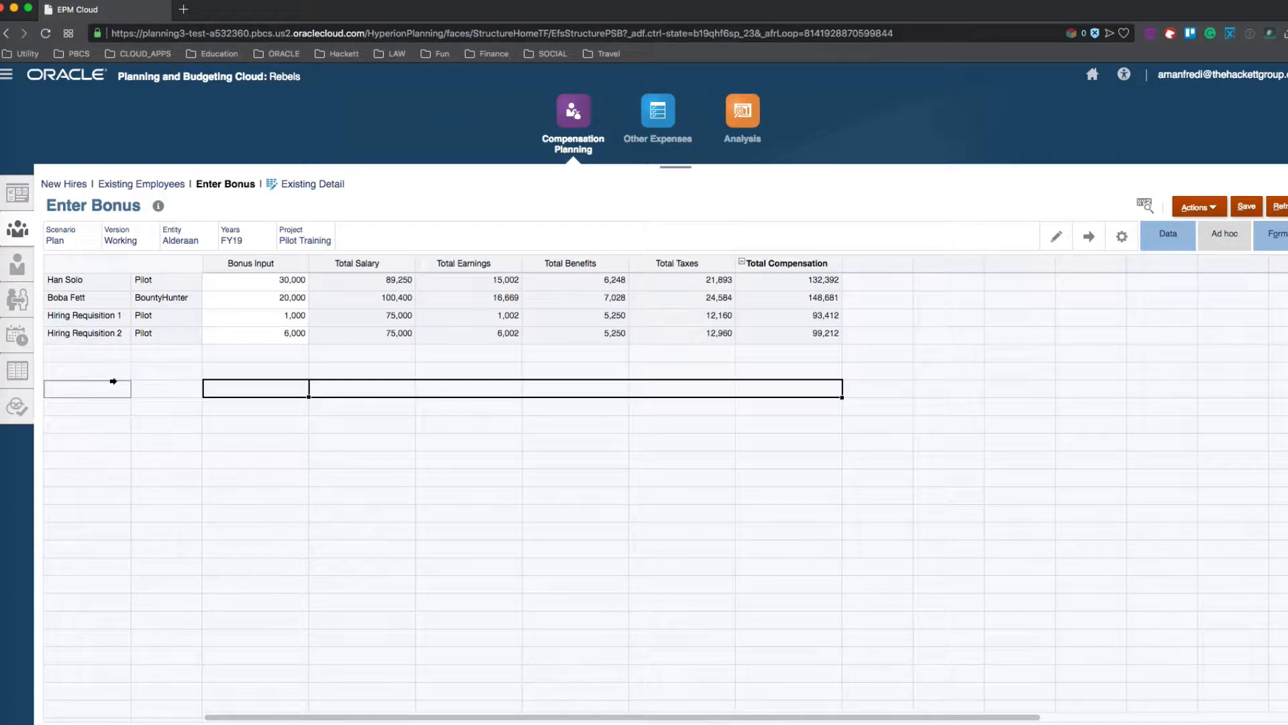
click(102, 334)
right_click(102, 335)
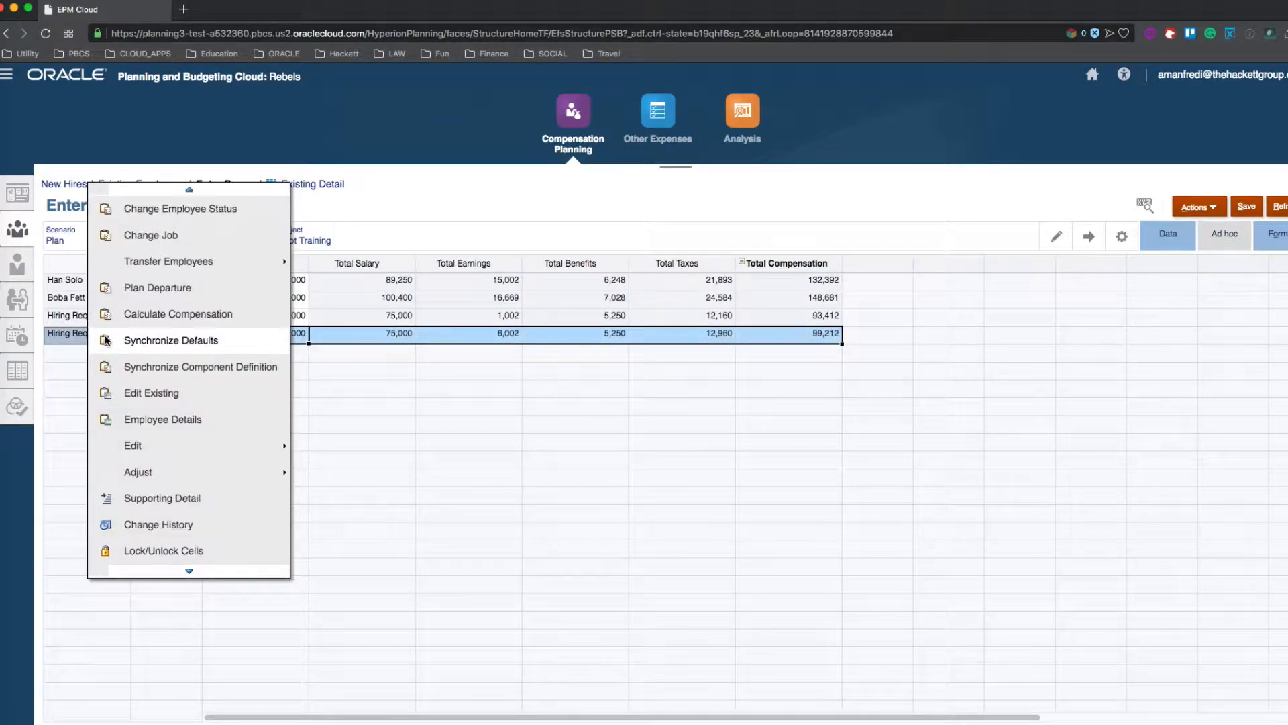
click(227, 426)
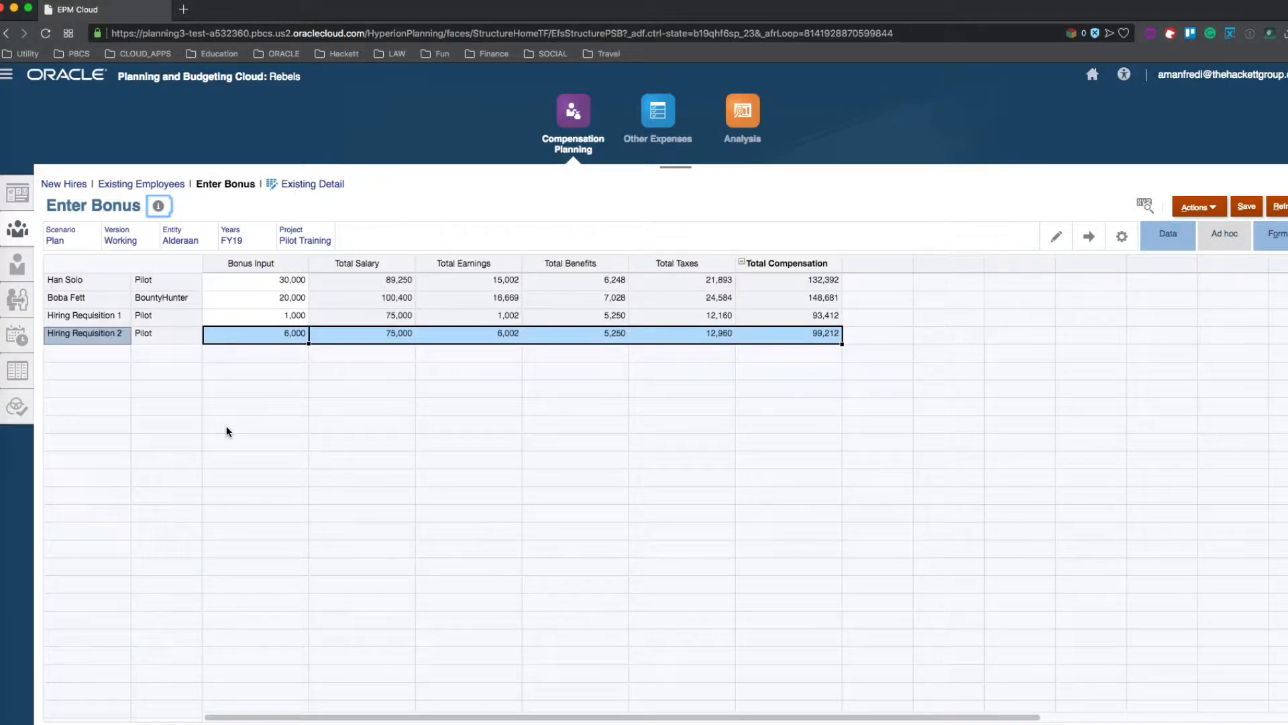
click(395, 475)
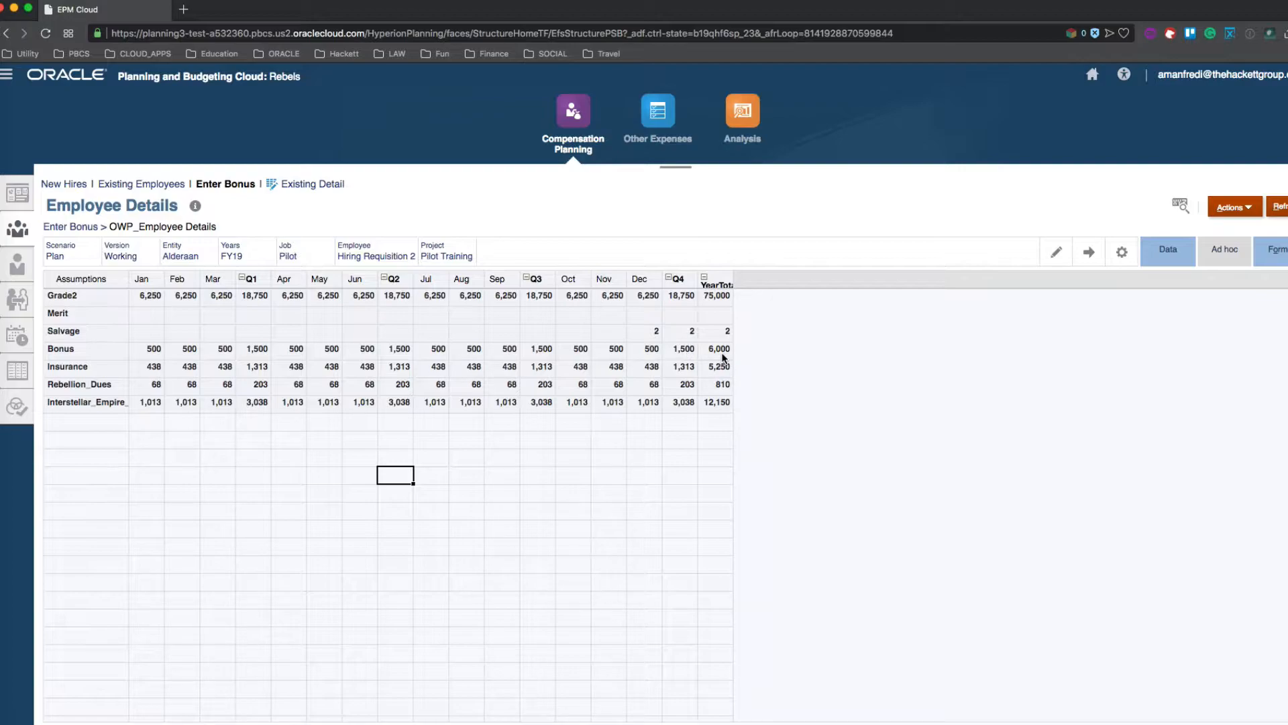
click(657, 532)
- Clear the Bonus Input for Hiring Requisition 1 on the Enter Bonus form and save the data
click(88, 231)
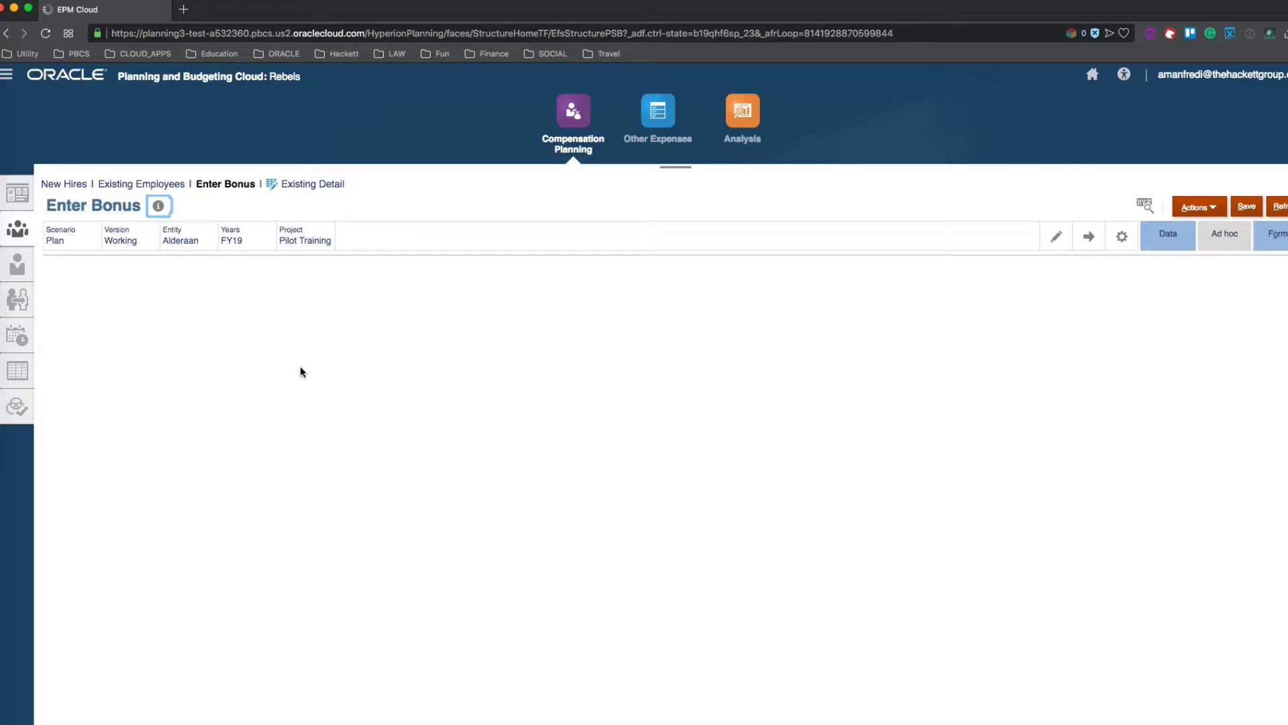
click(291, 321)
key(BackSpace)
key(Return)
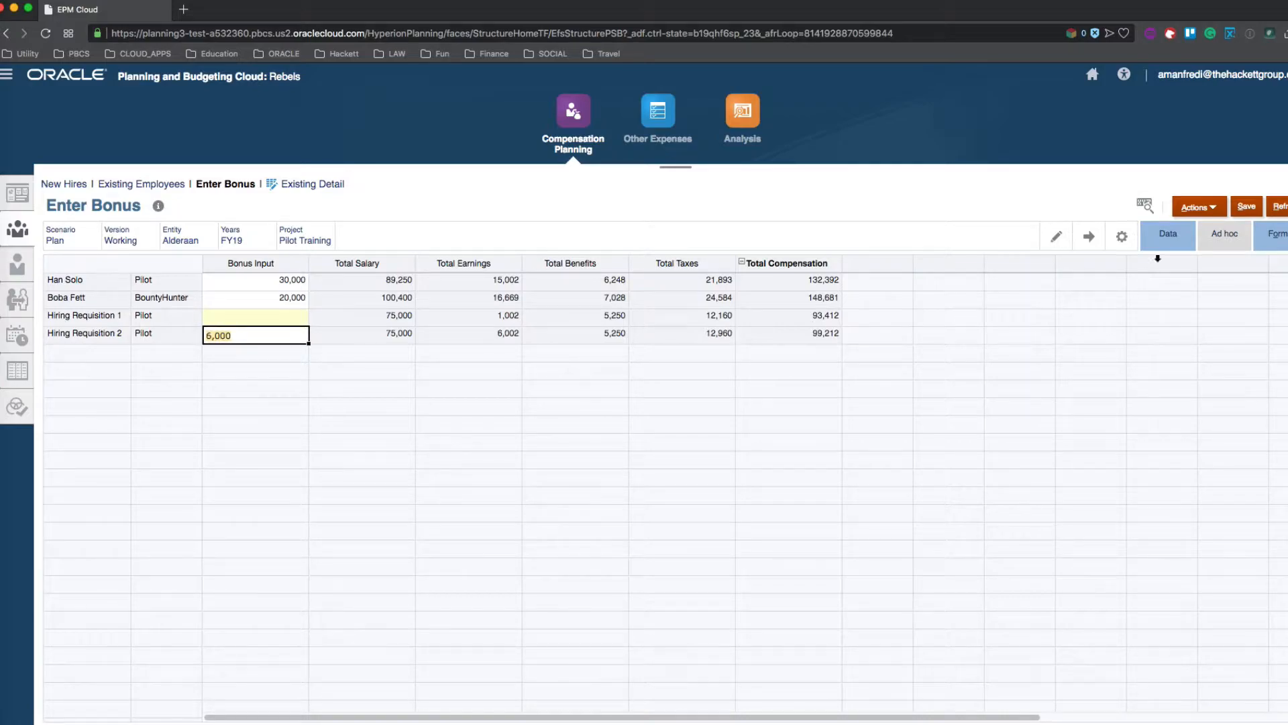
click(1248, 206)
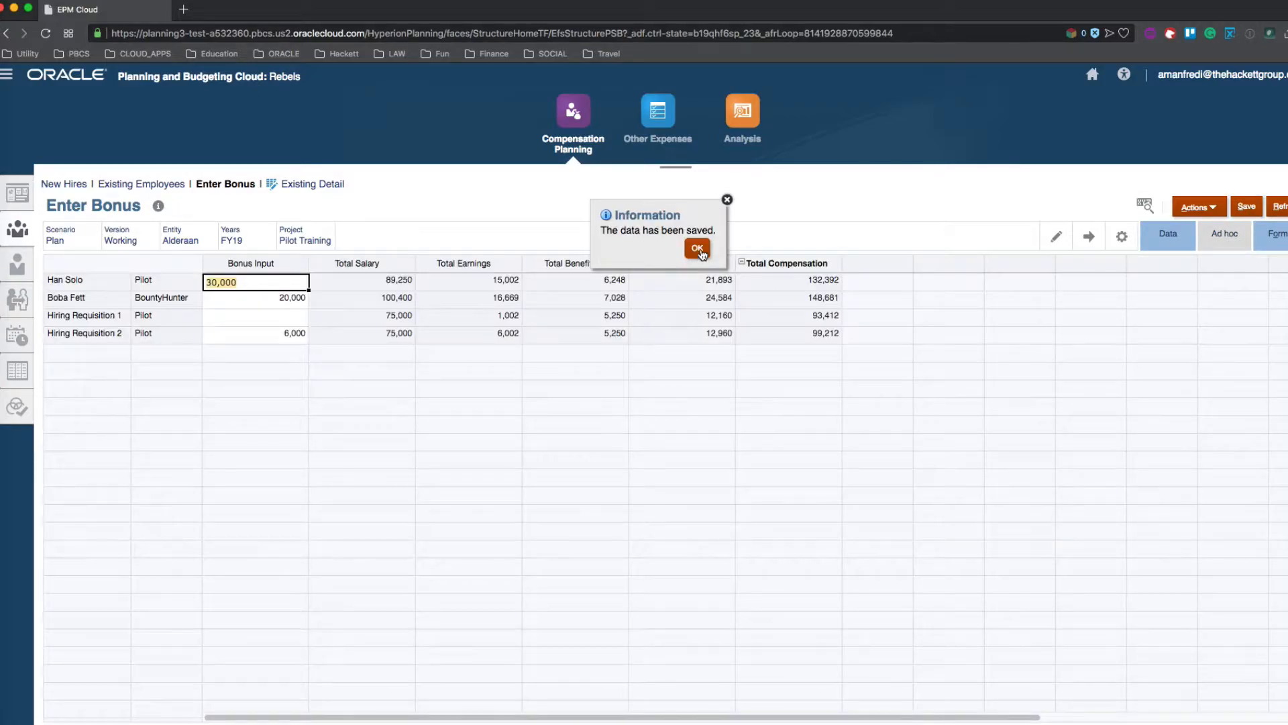
click(696, 324)
- Run Calculate Compensation for Hiring Requisition 1 with its bonus input left blank
right_click(81, 316)
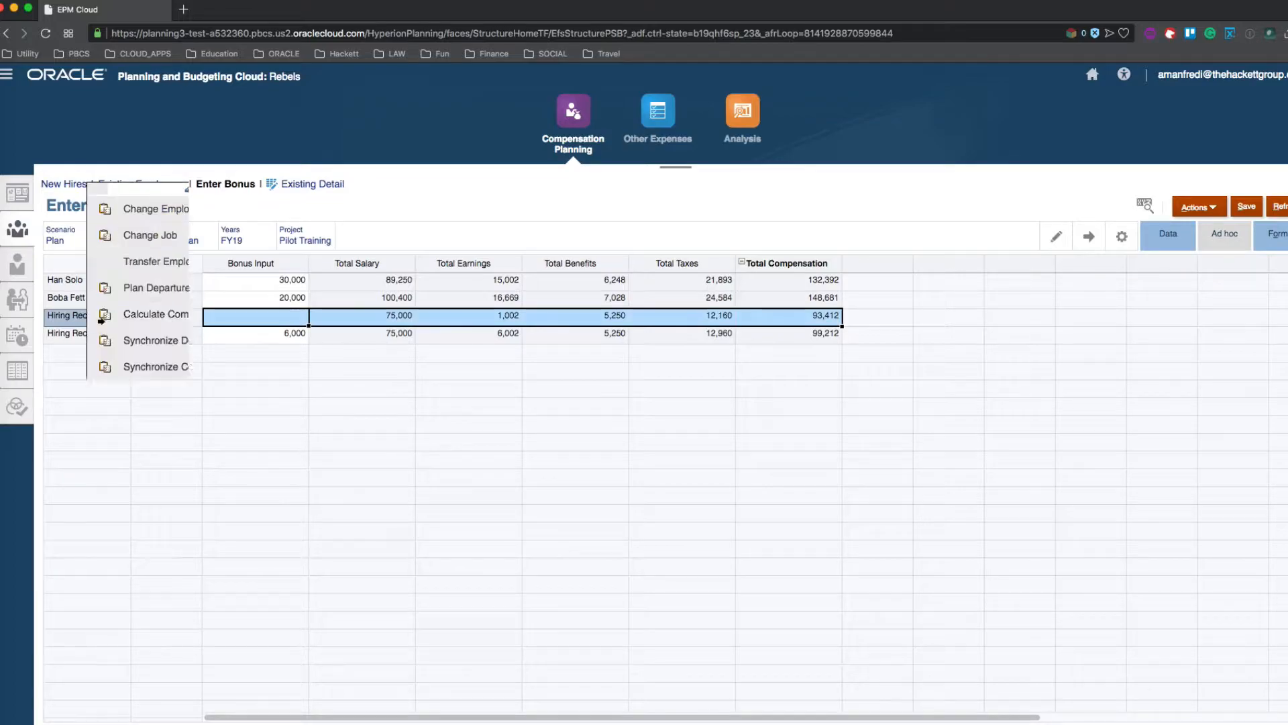
click(232, 316)
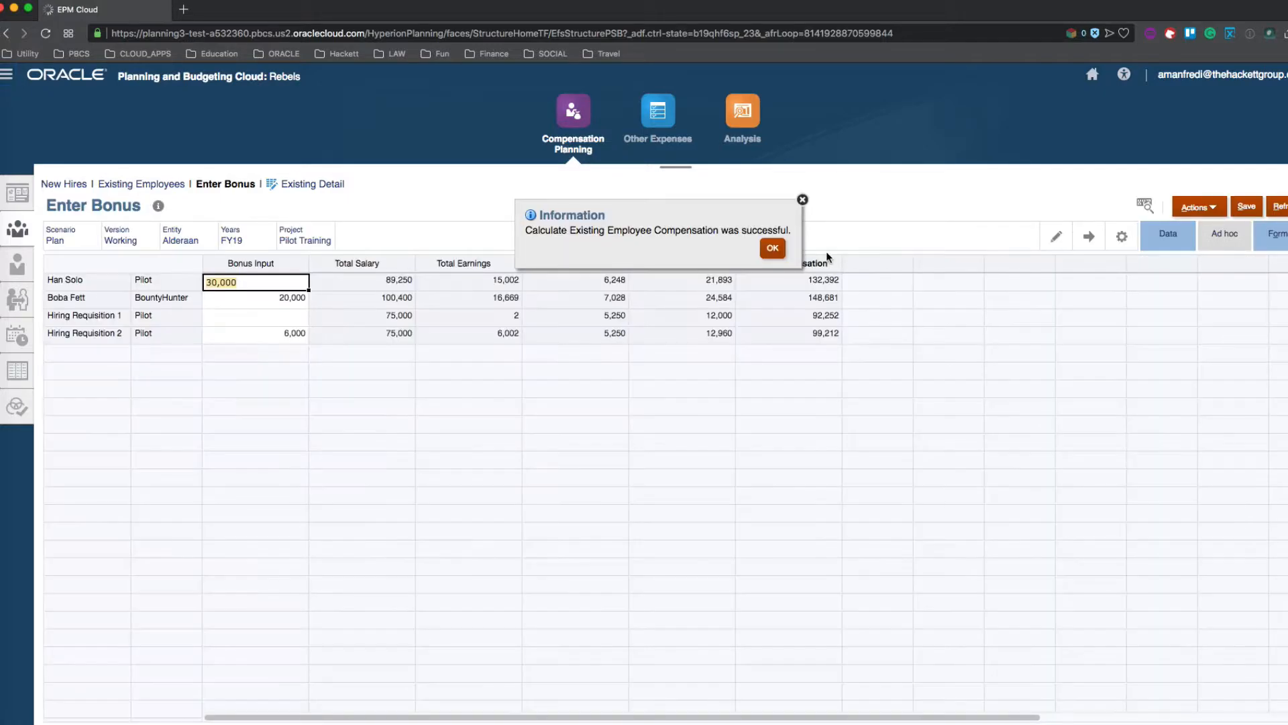
click(773, 248)
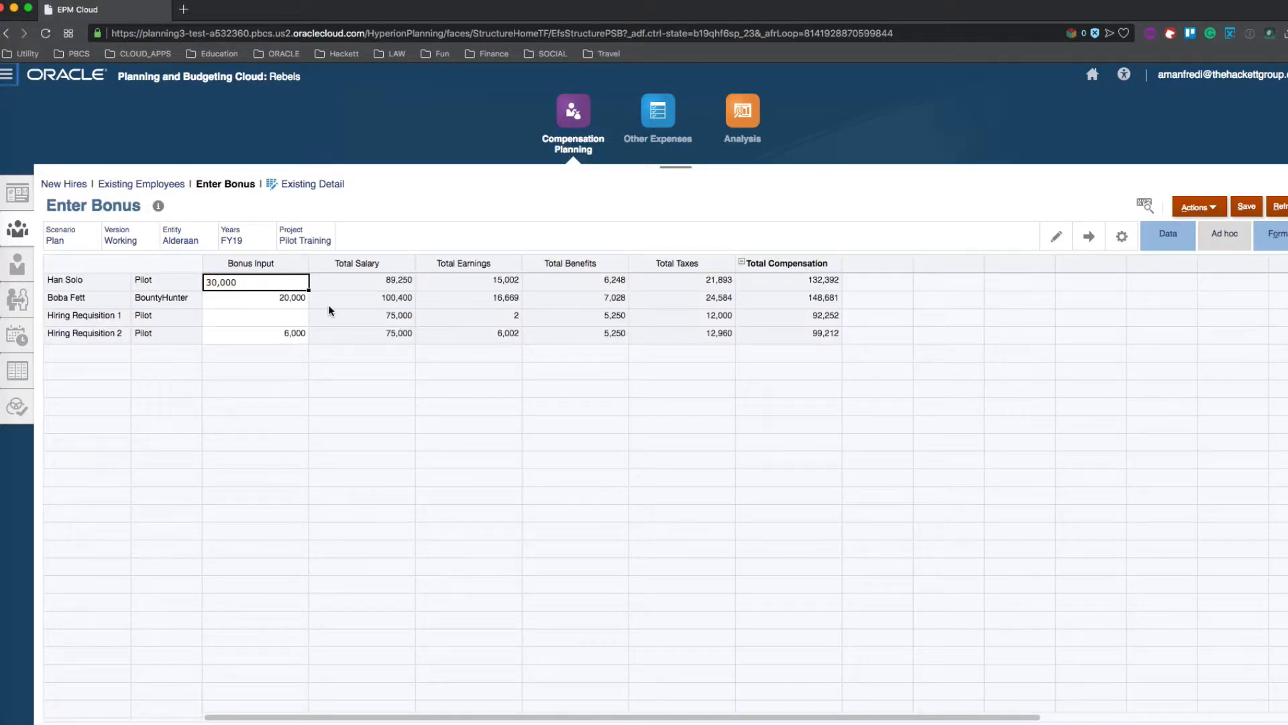
- Open Employee Details for Hiring Requisition 1 and examine the Bonus and Insurance rows after the recalculation
click(113, 315)
right_click(112, 316)
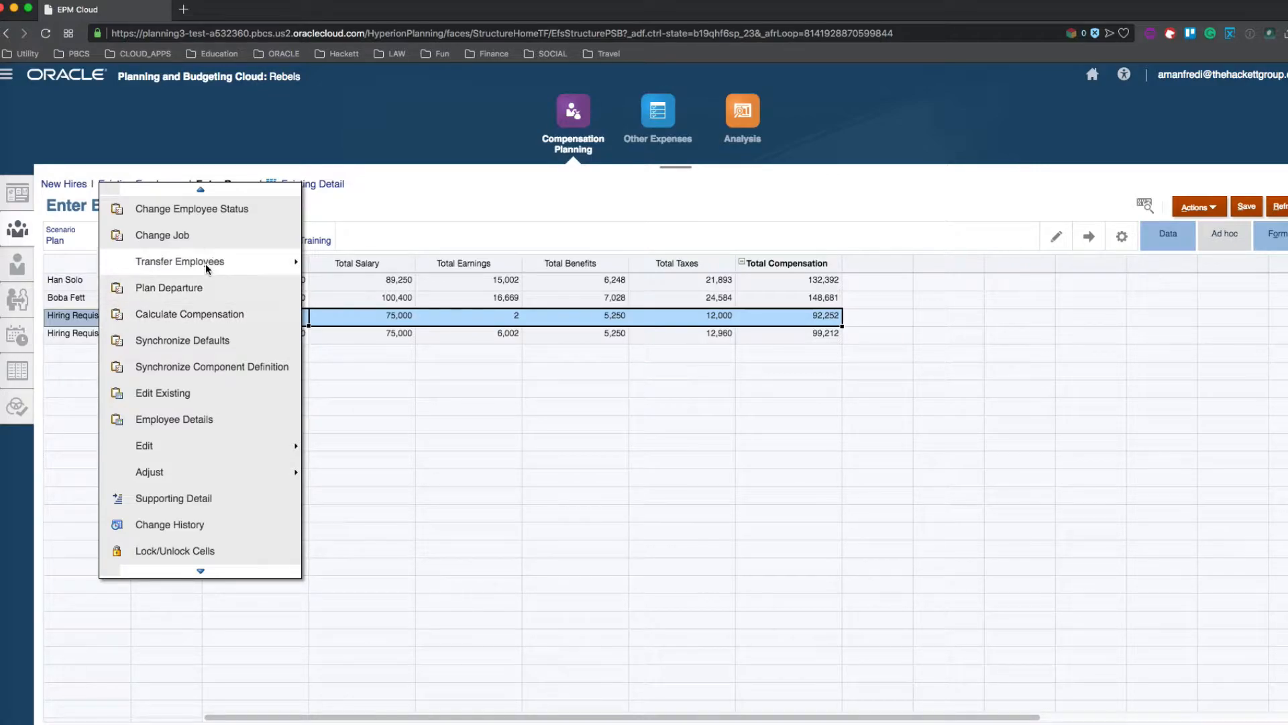
click(227, 422)
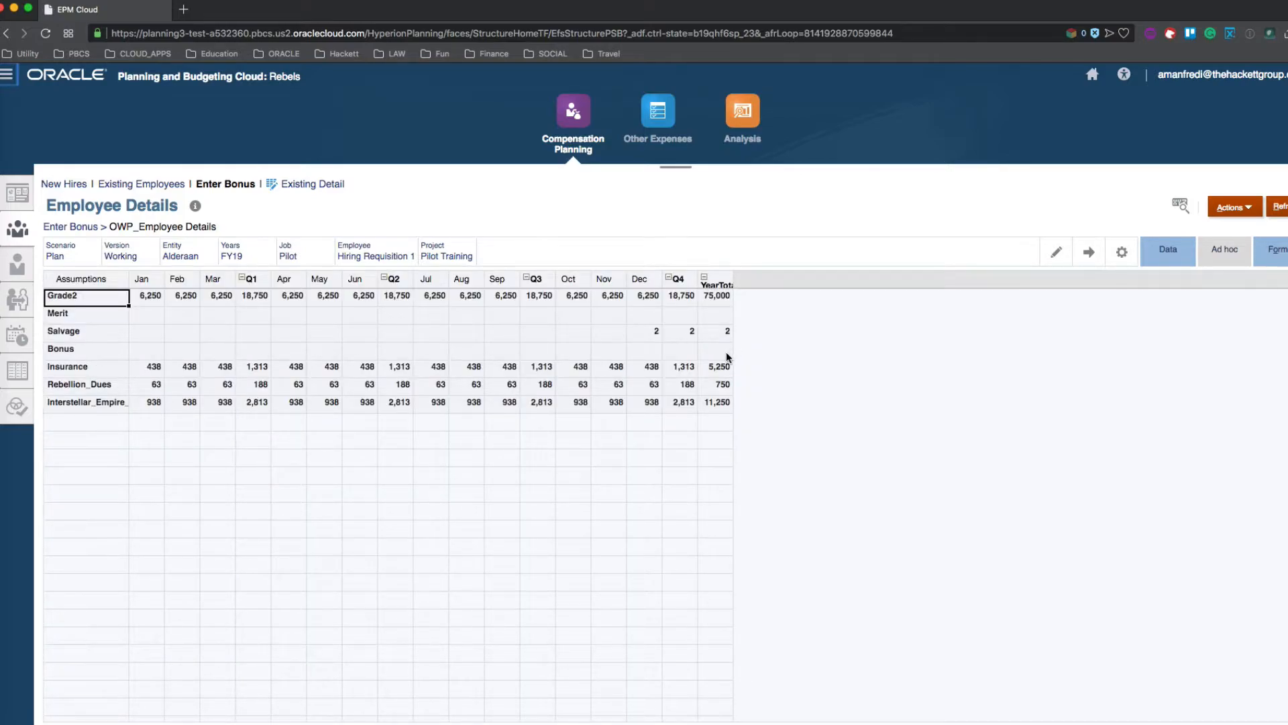
click(549, 509)
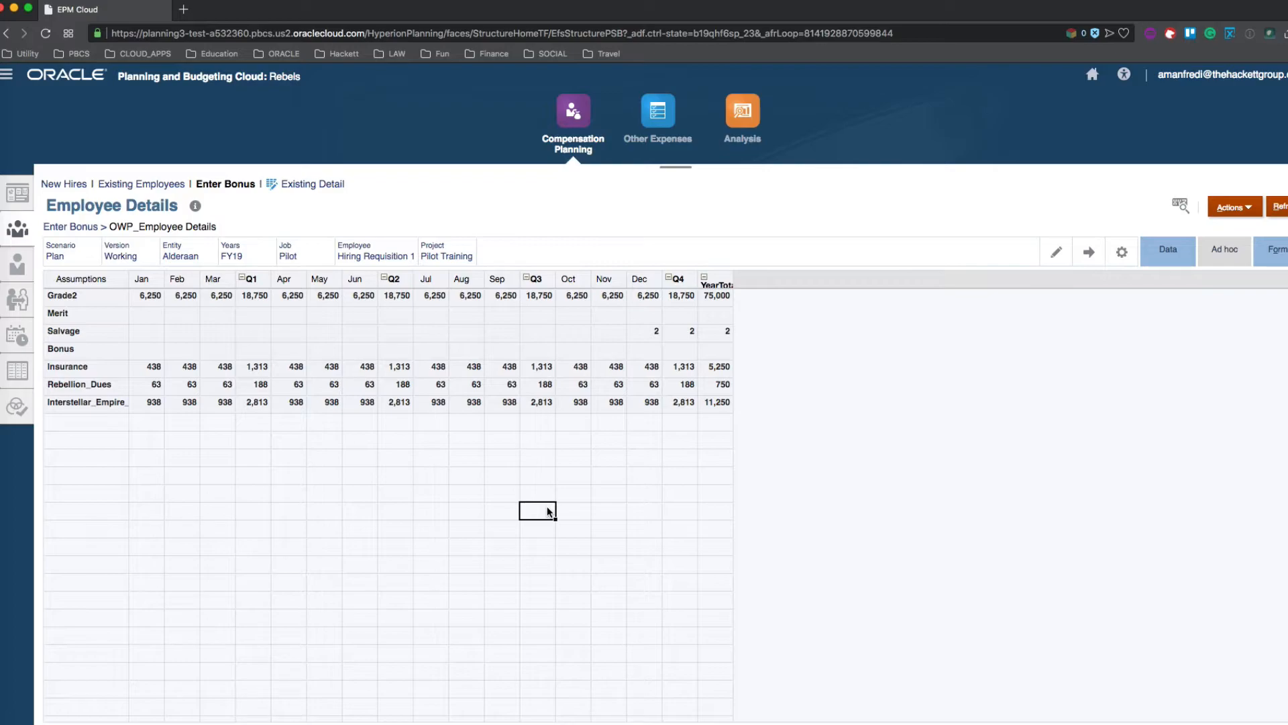
click(93, 350)
click(102, 373)
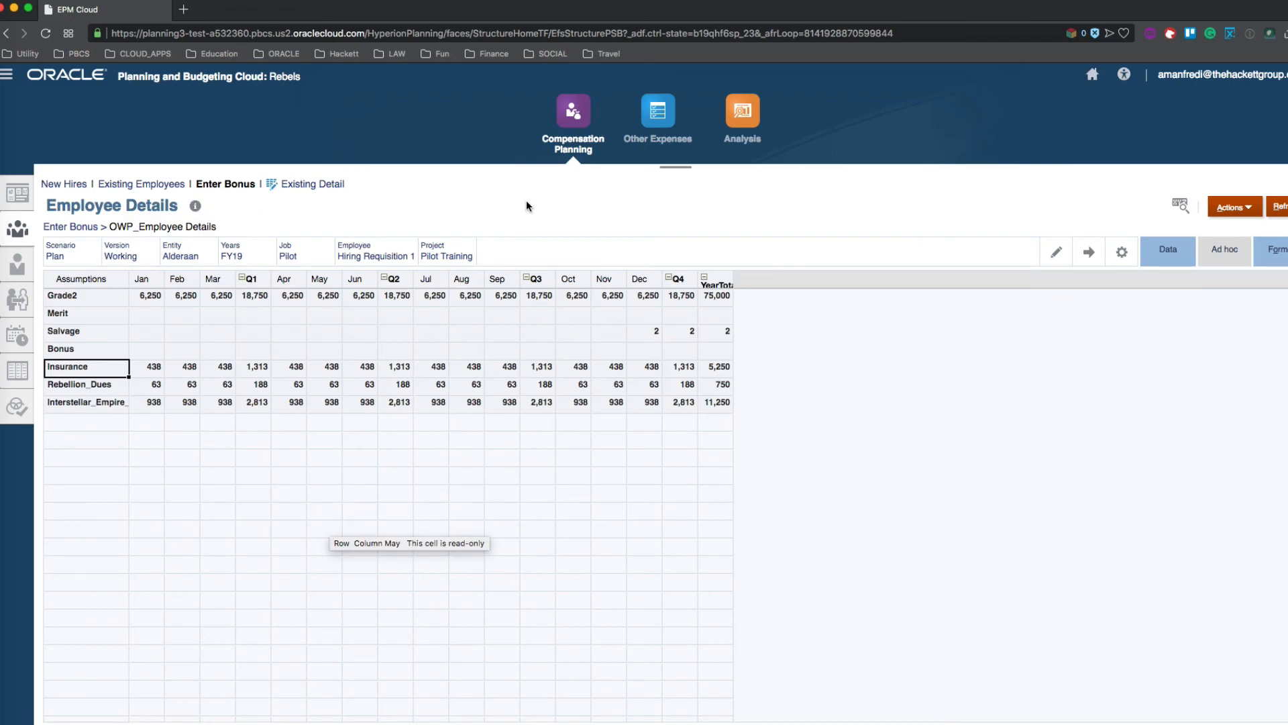
click(791, 9)
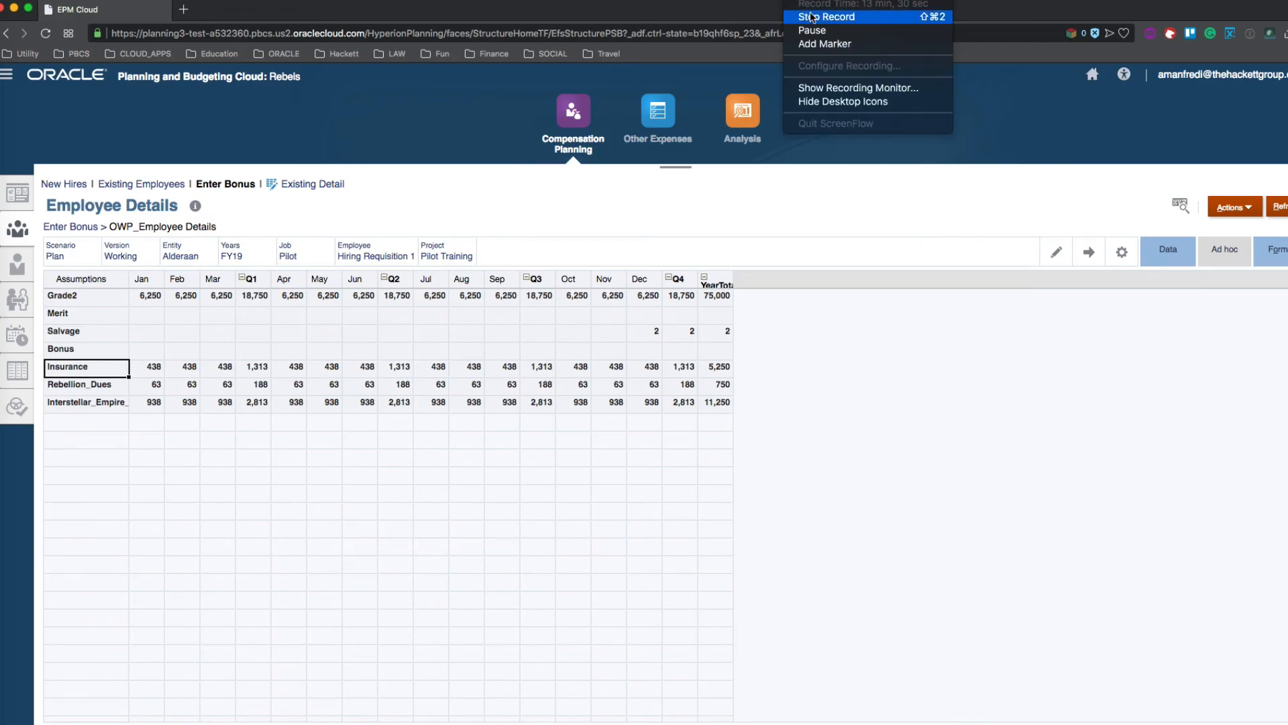